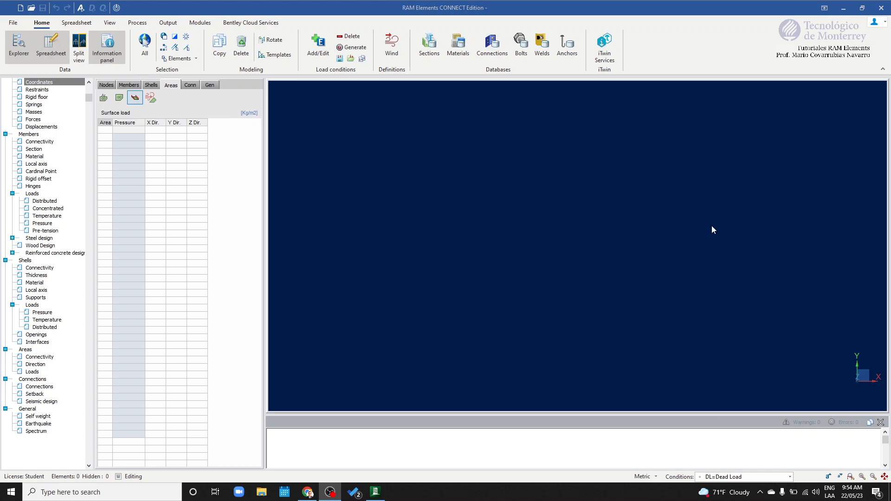
- Add the first node at X 0, Y 0, Z 0 in the node coordinates spreadsheet
middle_drag(664, 251, 563, 261)
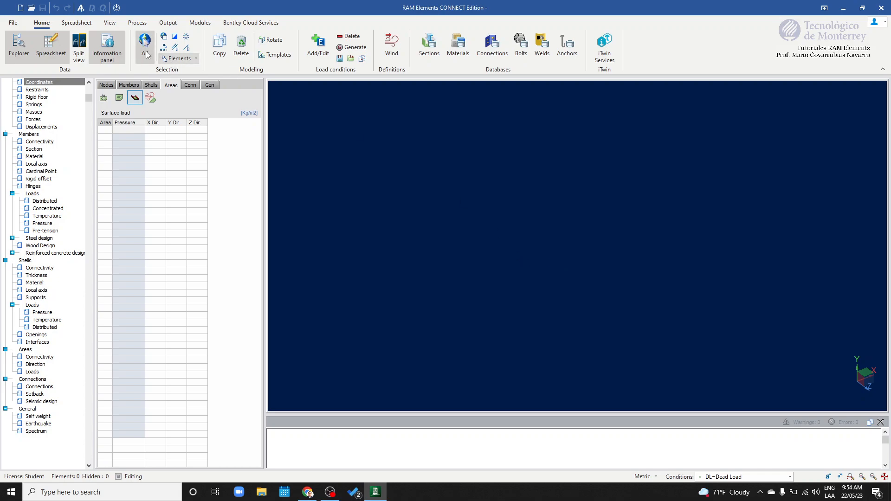
click(106, 85)
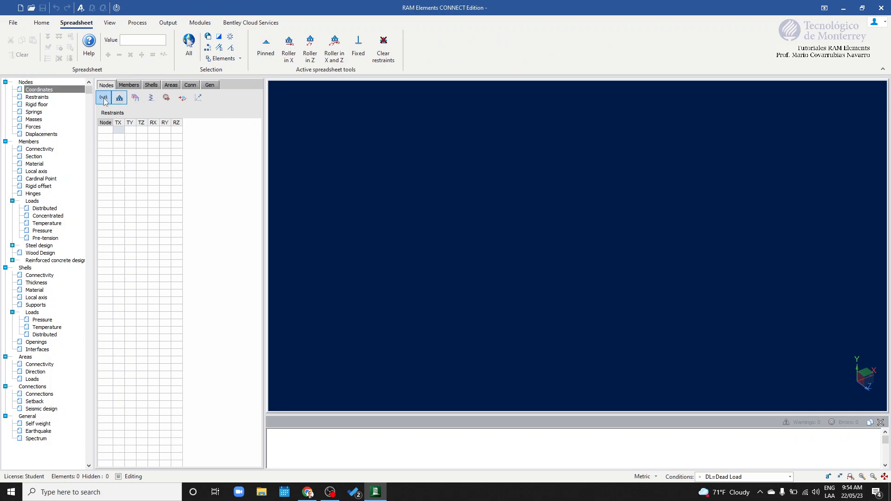
click(105, 99)
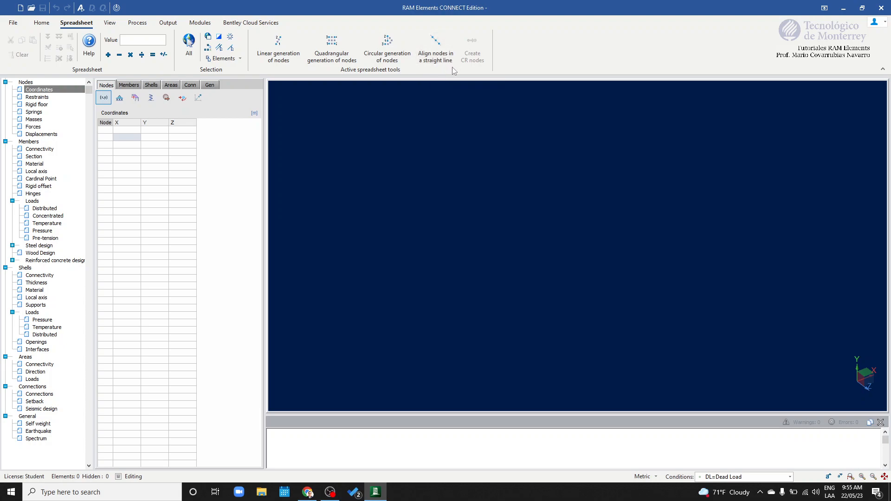
click(134, 135)
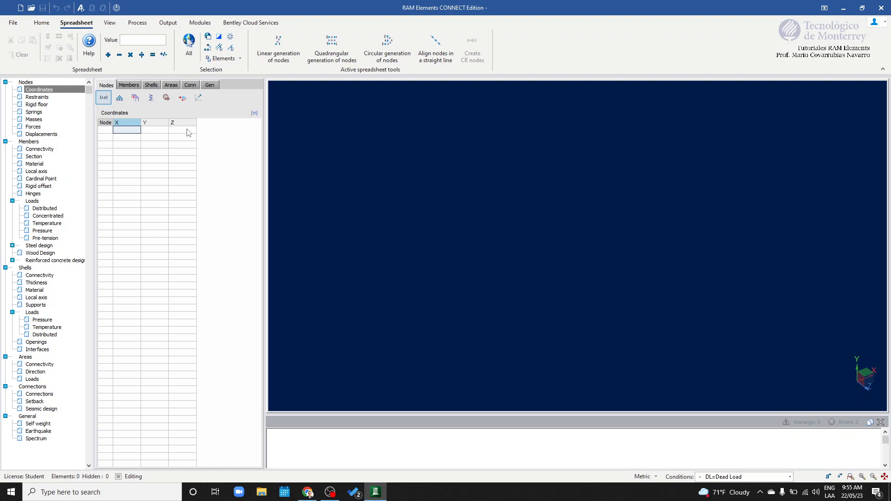
text(0)
key(Return)
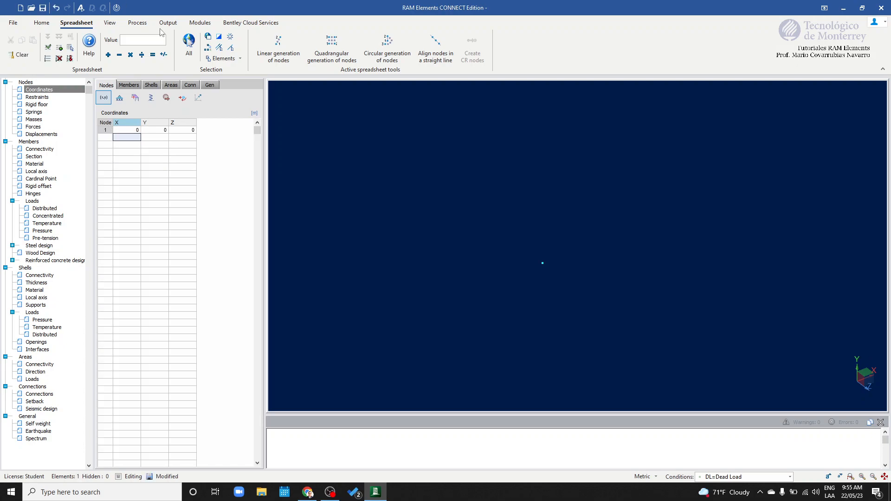
- Set node 1's X coordinate to 1 m
middle_drag(534, 254, 553, 249)
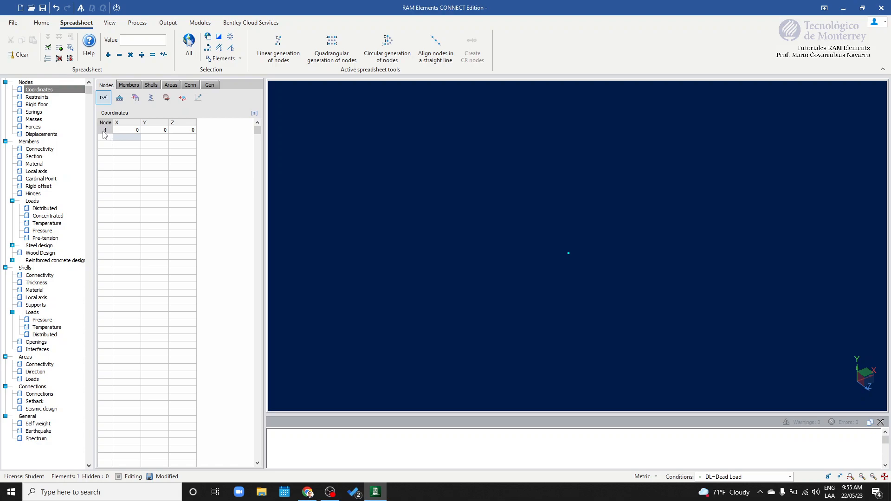
click(126, 130)
click(158, 134)
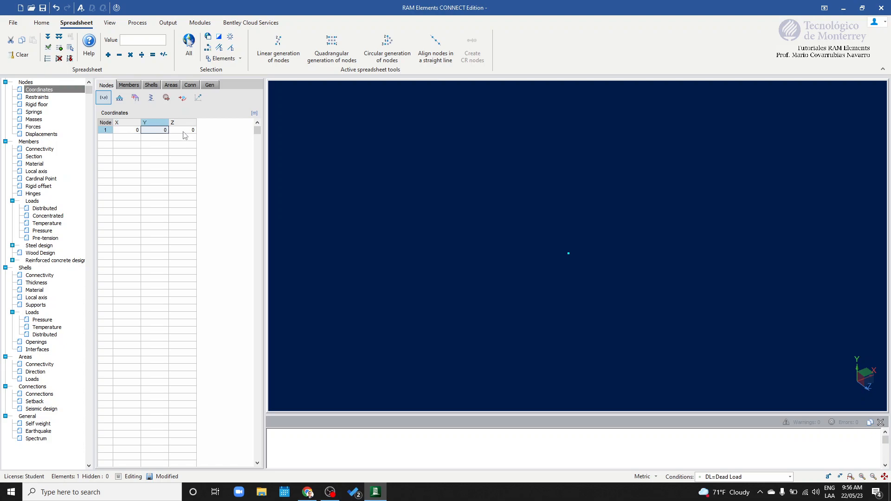
click(184, 133)
click(132, 132)
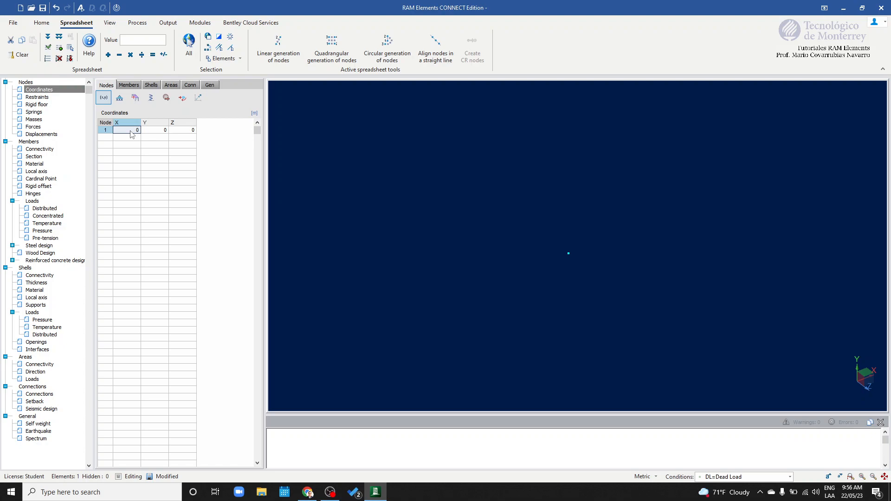
text(1)
key(Return)
middle_drag(801, 172, 487, 280)
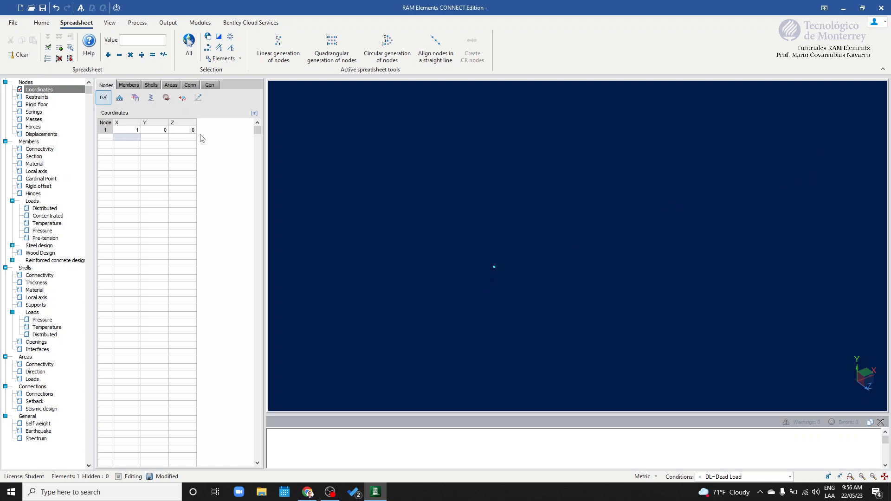
- Set node 1's X coordinate back to 0 m
click(131, 132)
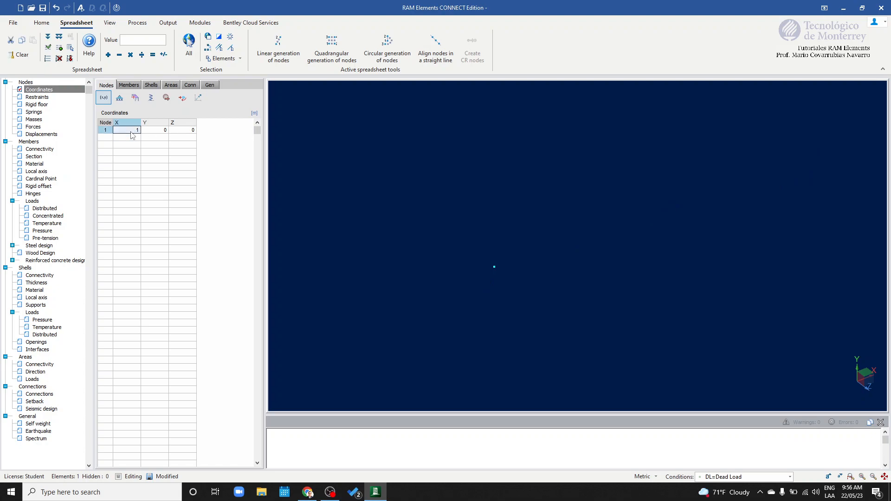
text(0)
key(Return)
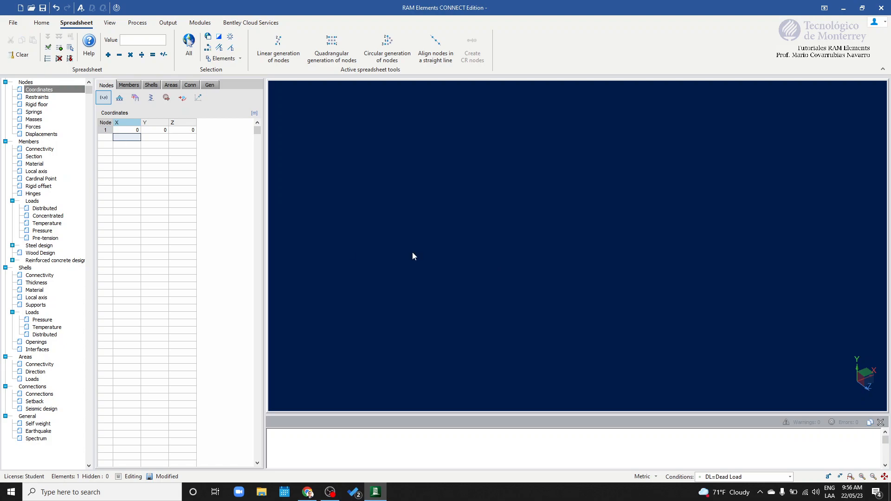
middle_drag(514, 271, 558, 219)
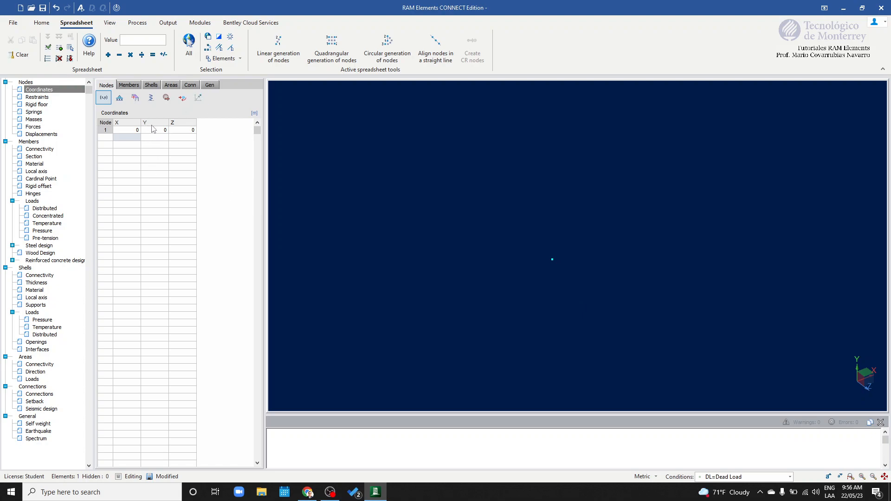
click(129, 133)
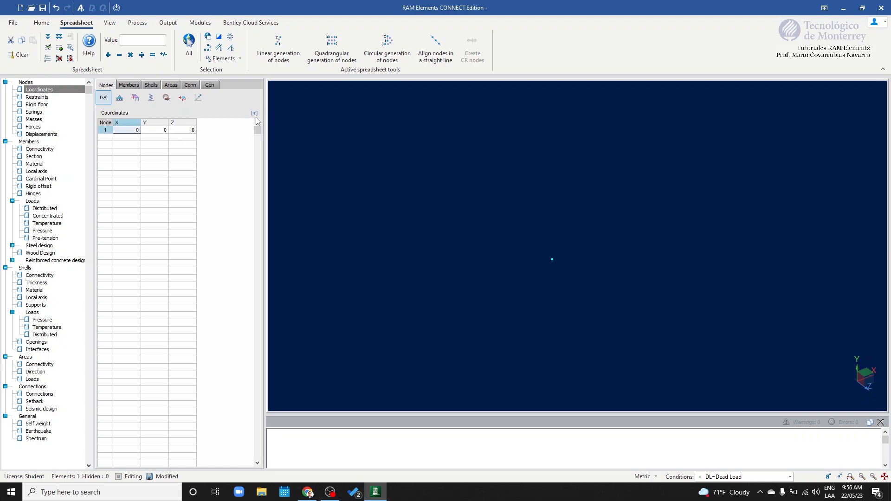
click(158, 131)
click(188, 133)
click(155, 131)
click(138, 130)
- Switch the units system to English, to SI, and back to Metric
click(645, 477)
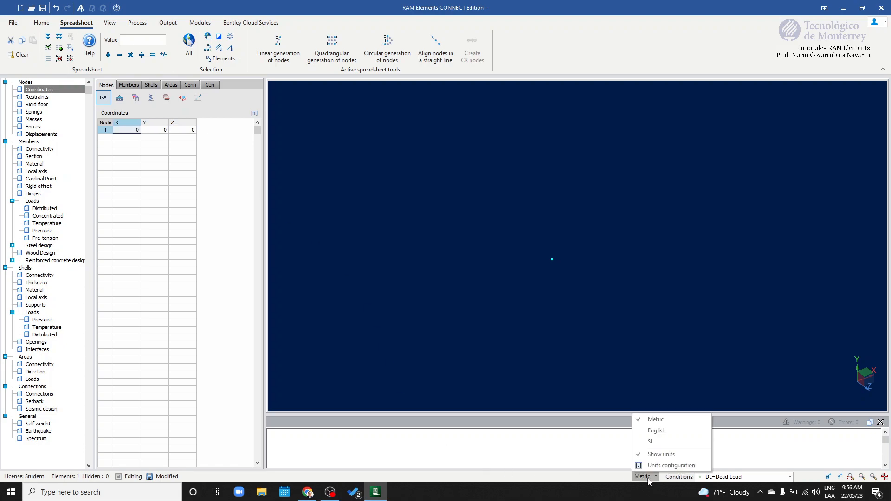
click(654, 431)
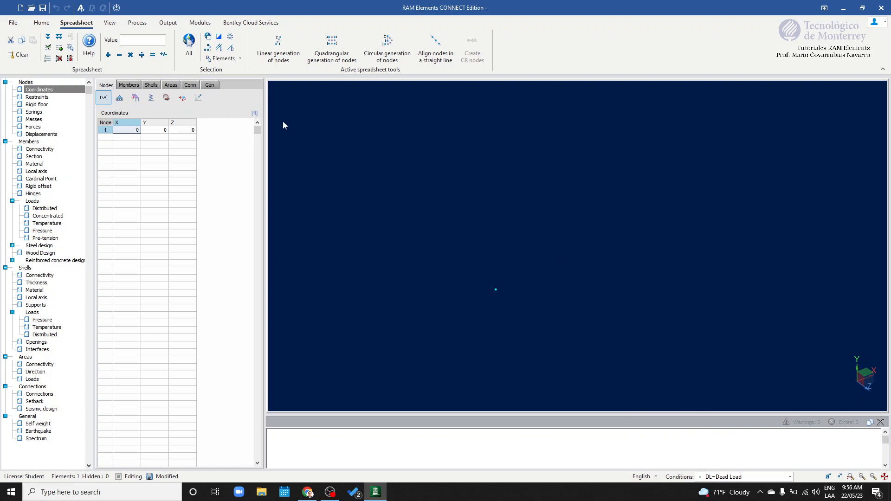
click(643, 476)
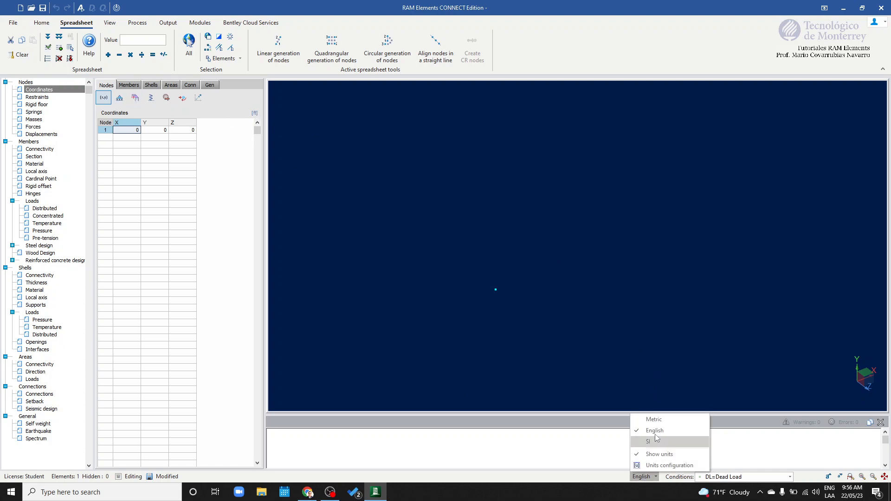
click(649, 443)
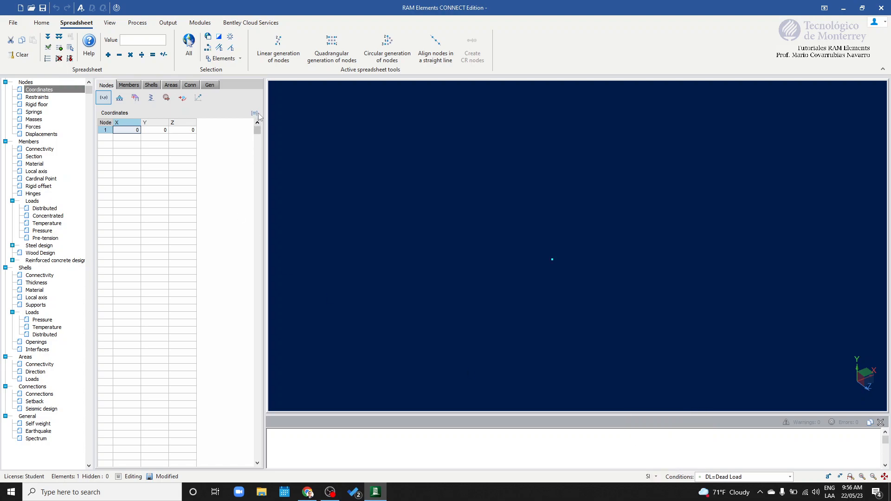
click(649, 477)
click(655, 420)
- Review the units configured for lengths, sections, loads, stresses and moments in the Metric system
click(652, 478)
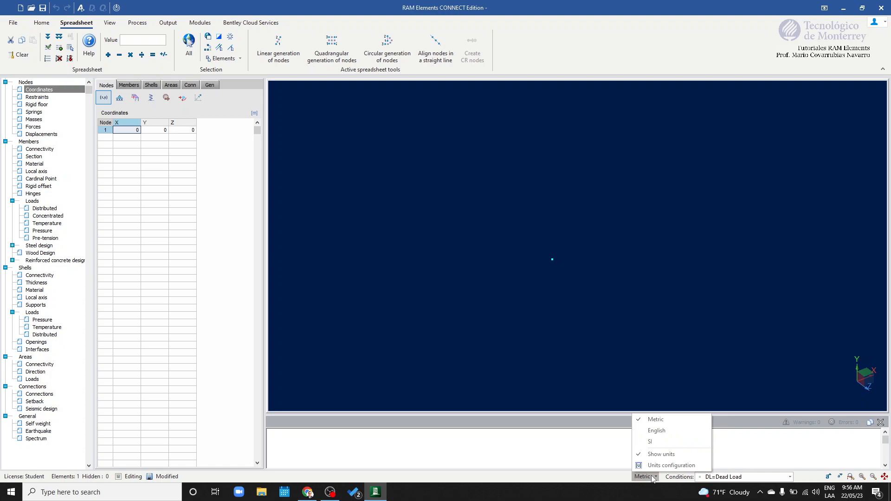
click(677, 466)
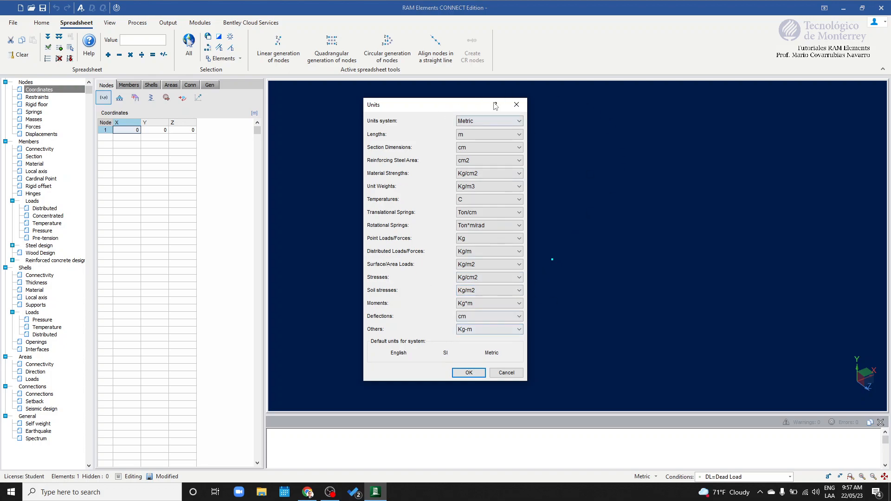
click(469, 373)
- Switch the units system to English and inspect its units configuration without keeping any changes
click(648, 477)
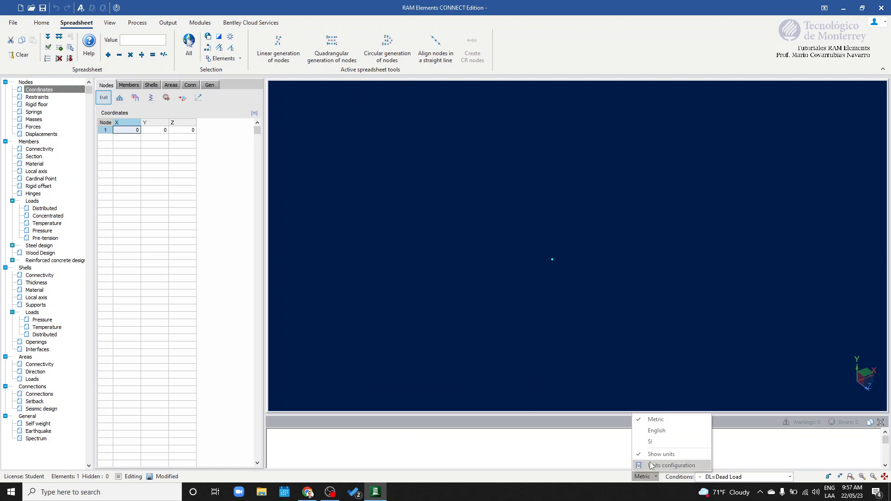
click(655, 431)
click(650, 476)
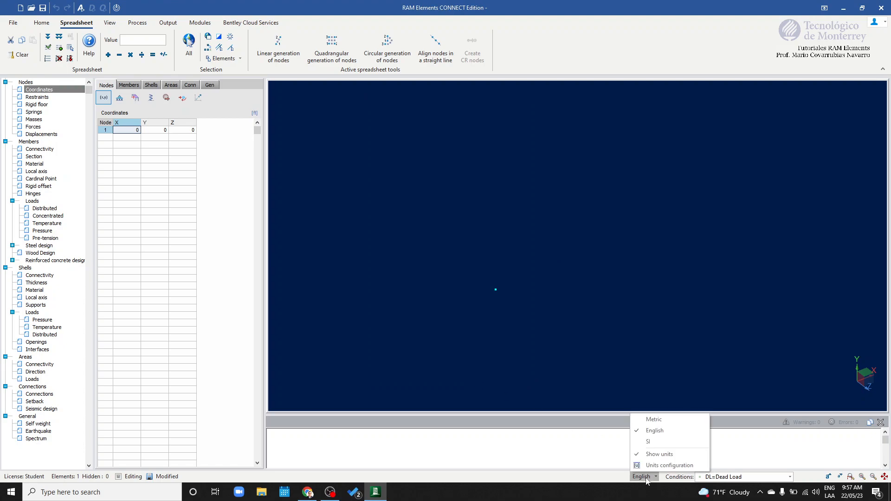
click(653, 469)
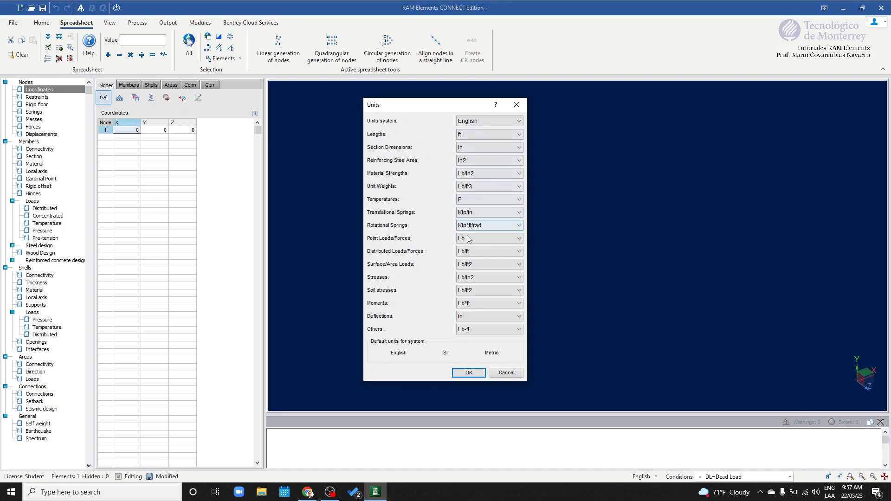
scroll(483, 252, down, 1)
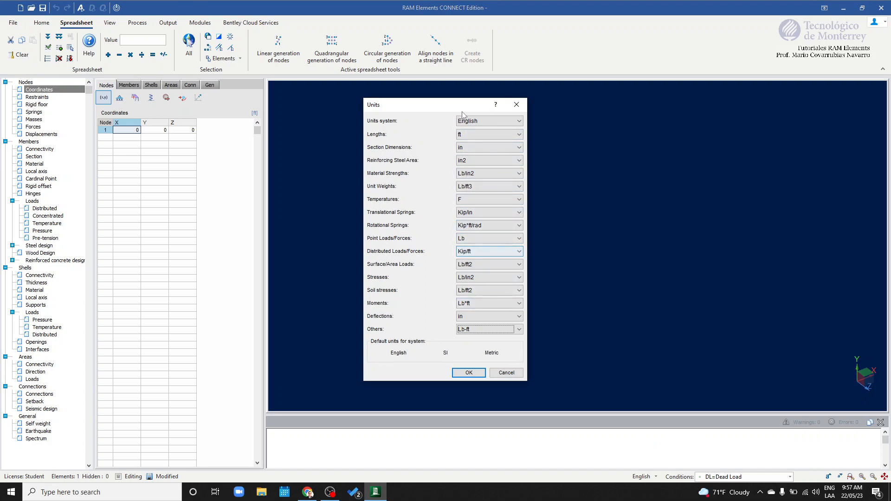
click(517, 106)
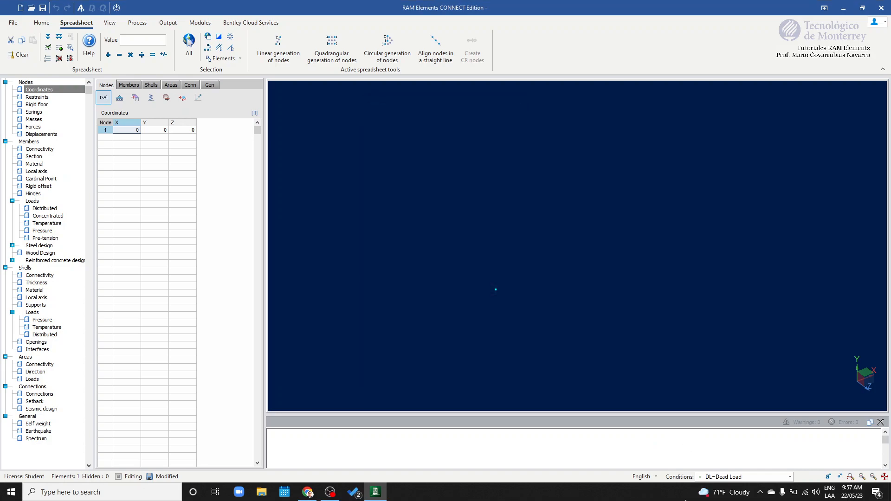
- Return the units system to Metric
click(646, 476)
click(656, 423)
middle_drag(565, 269, 574, 291)
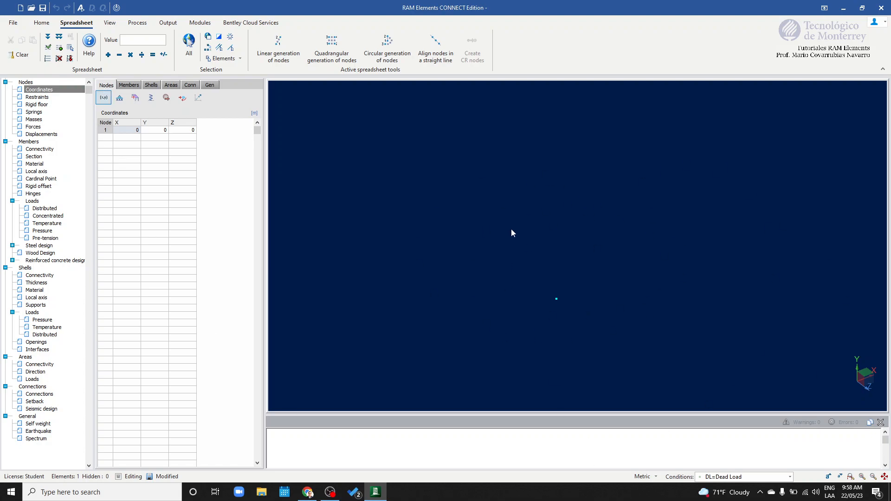
- Display the nodal coordinates and the node numbering in the model view
middle_drag(580, 225, 601, 211)
click(108, 24)
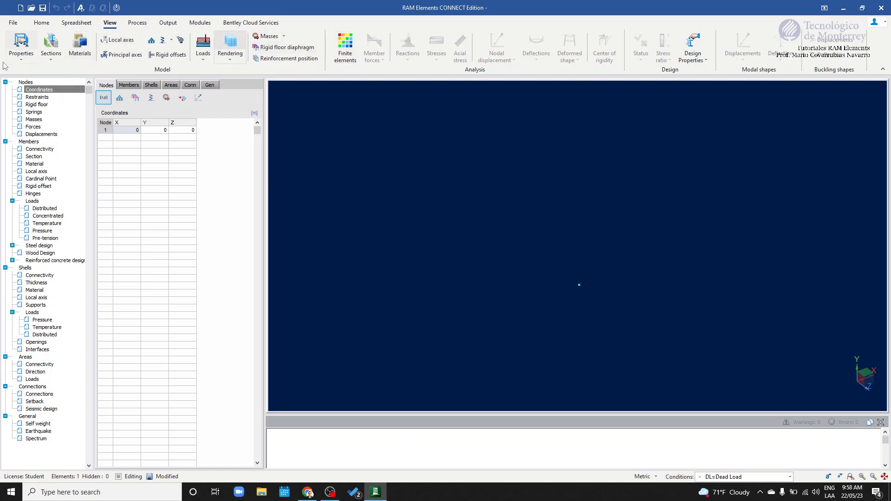
click(19, 59)
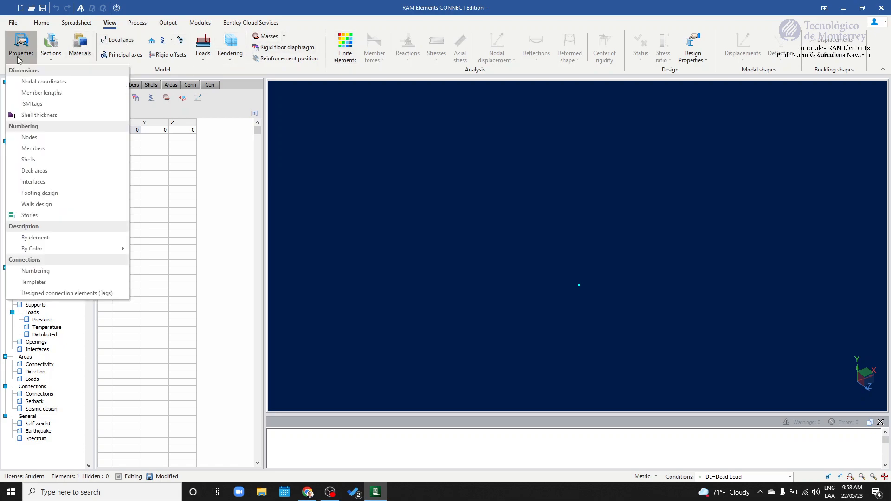
click(62, 86)
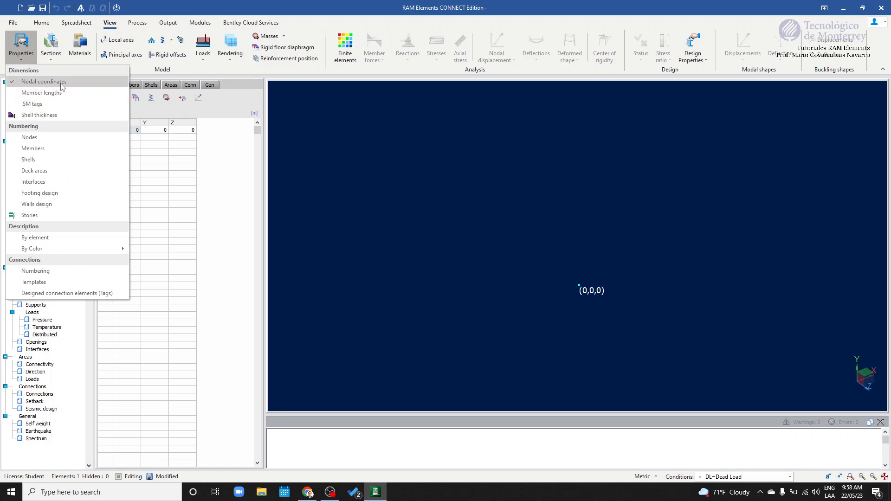
click(39, 140)
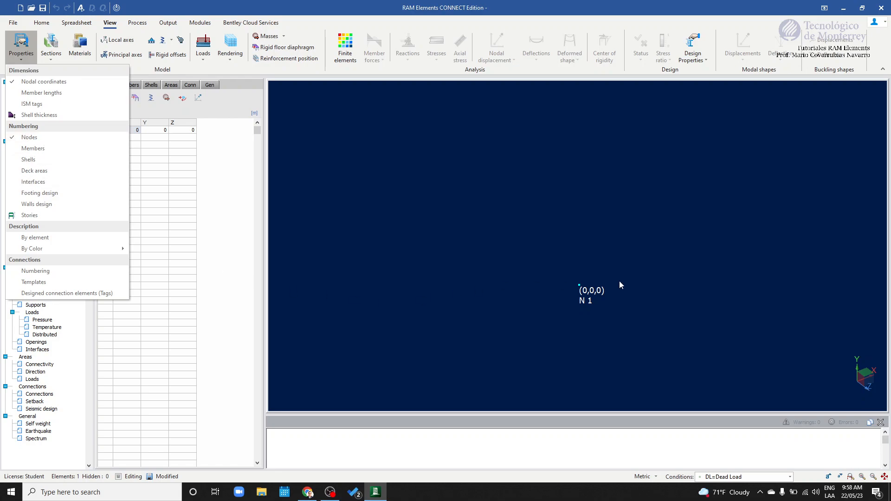
click(600, 255)
- Adjust the text size of the node labels in the model view until they are moderately larger
scroll(590, 307, up, 1)
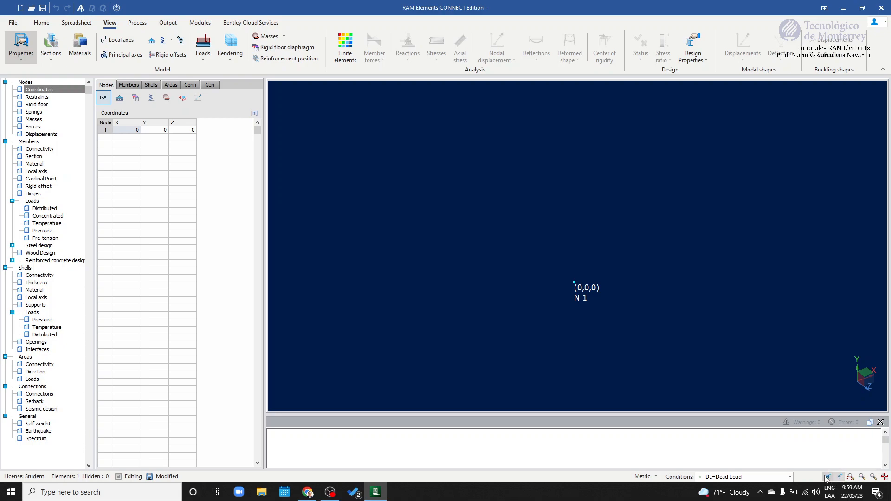
click(839, 478)
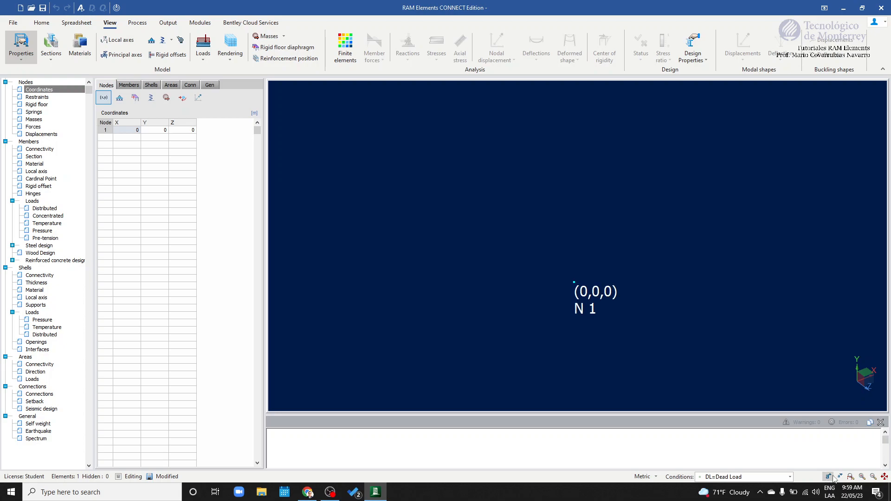
click(838, 478)
click(829, 478)
click(839, 478)
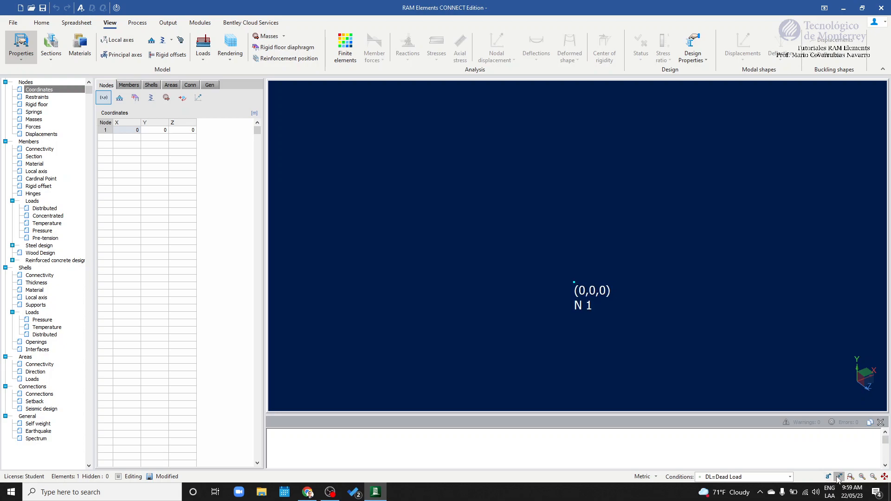
- Add a second node at X 0, Y 3, Z 0 in the node coordinates spreadsheet
middle_drag(585, 304, 573, 328)
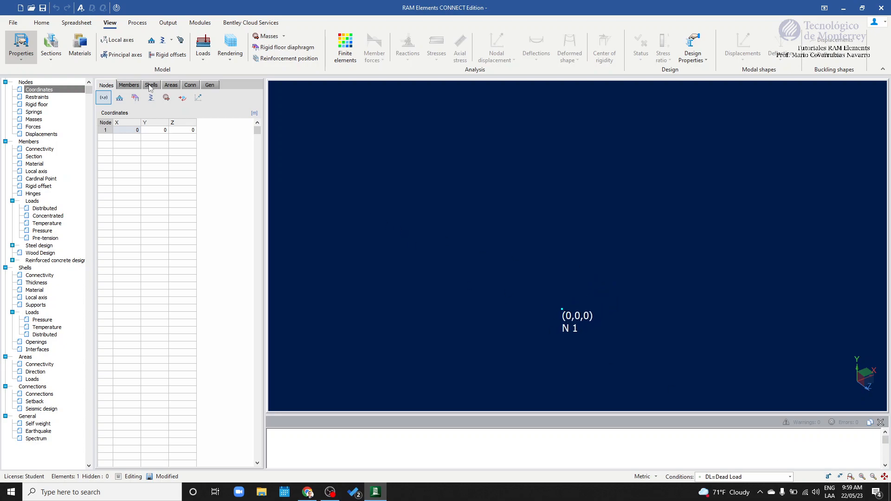
click(107, 137)
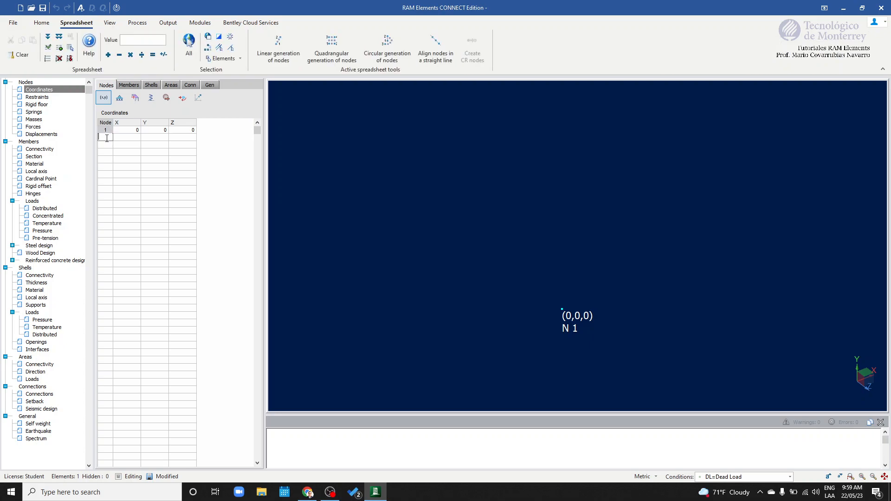
click(133, 140)
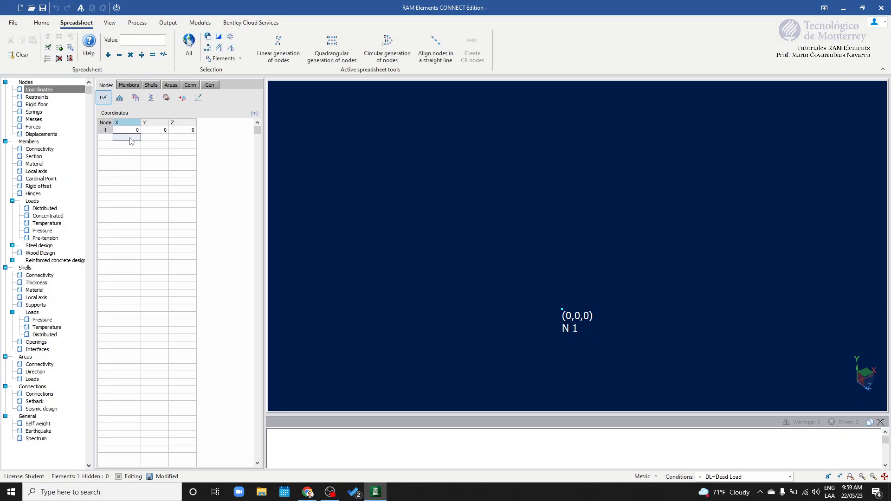
click(157, 140)
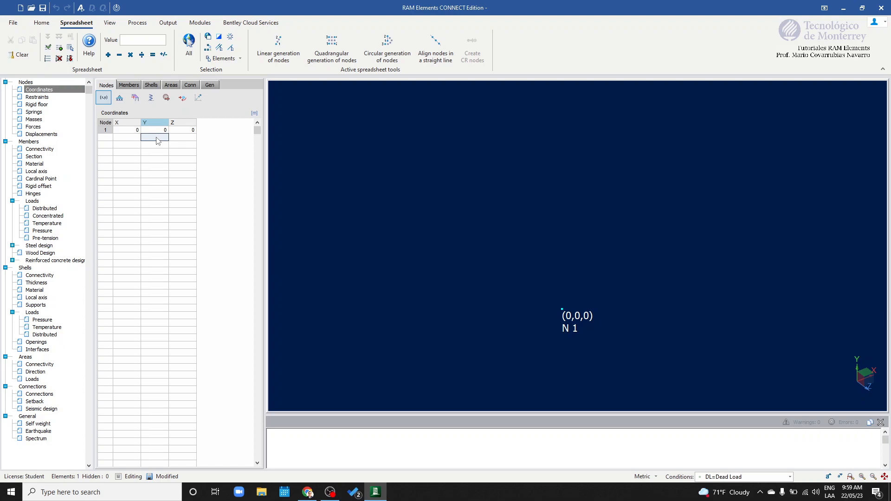
text(3)
key(Return)
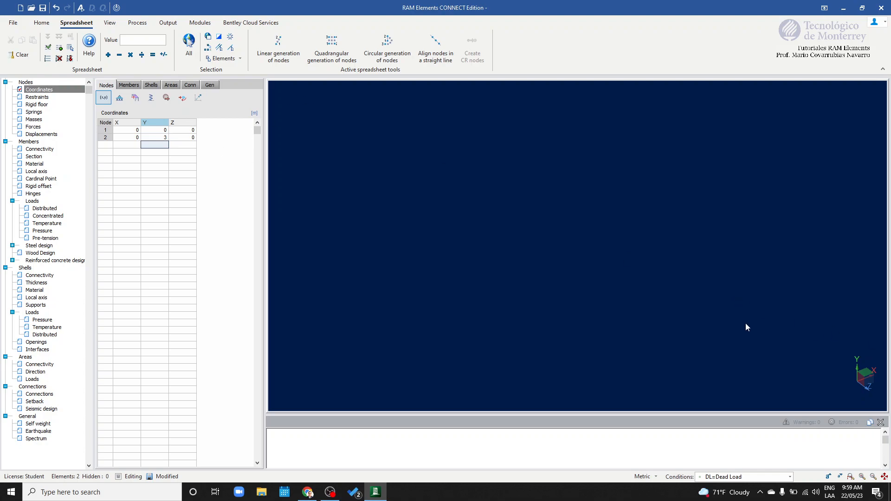
middle_click(505, 237)
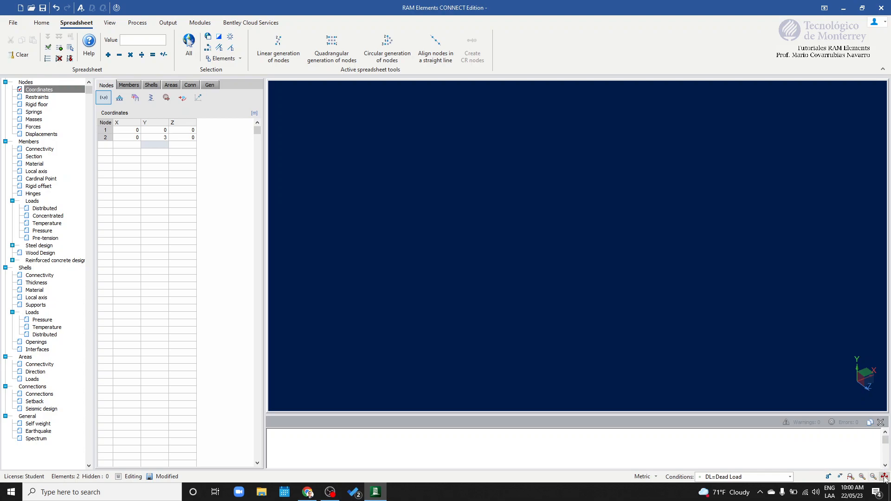
click(884, 477)
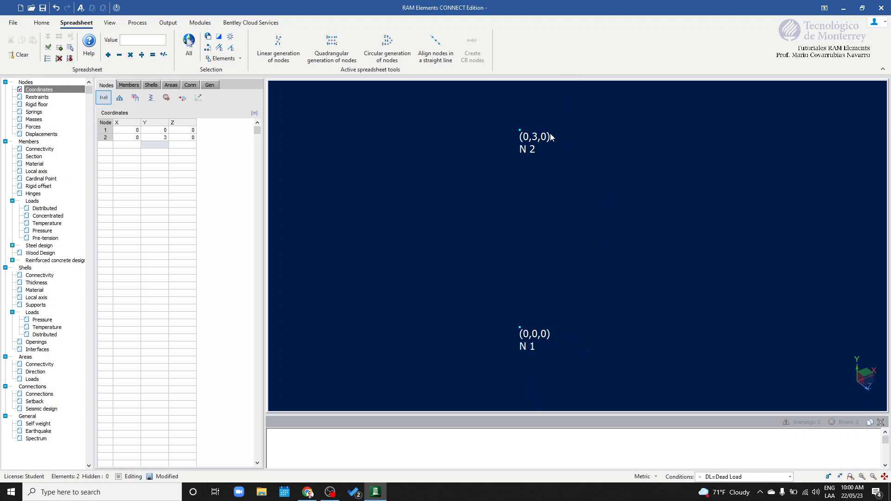
- Copy nodes 1 and 2 with a Regular copy, using a DeltaX of 4 m and 2 copies
middle_drag(548, 165, 495, 169)
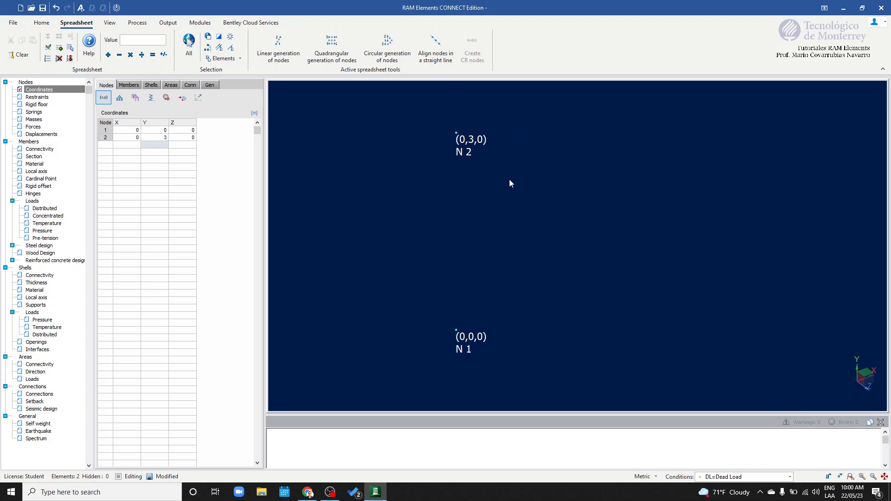
middle_drag(529, 204, 475, 201)
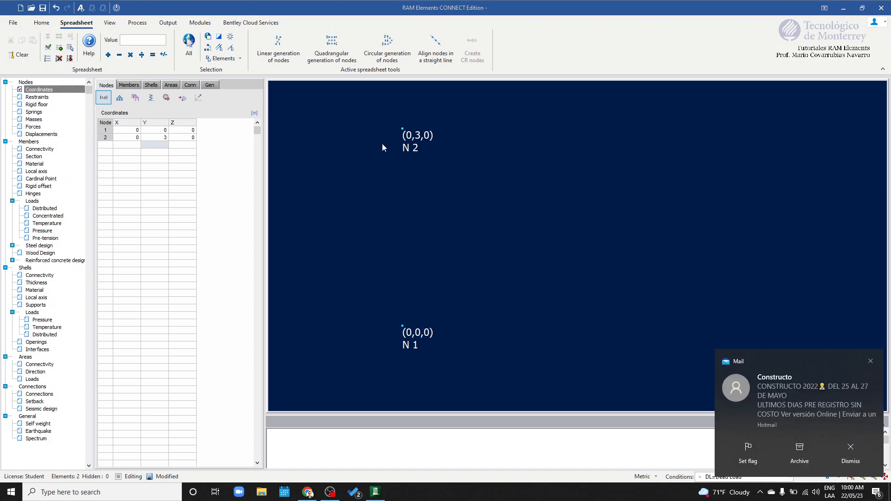
click(853, 451)
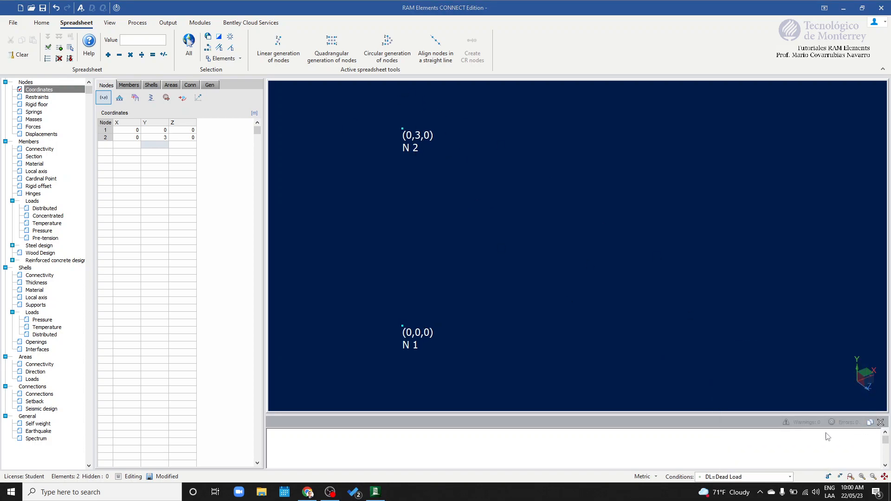
middle_drag(455, 178, 416, 181)
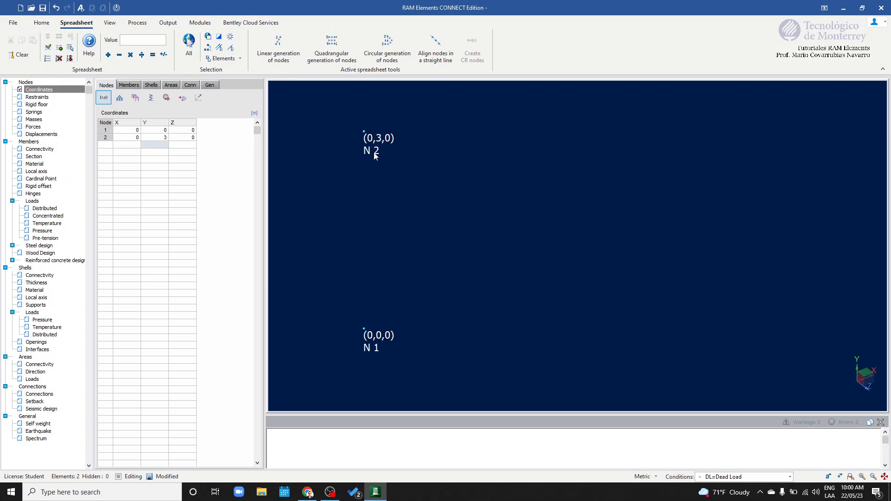
click(42, 23)
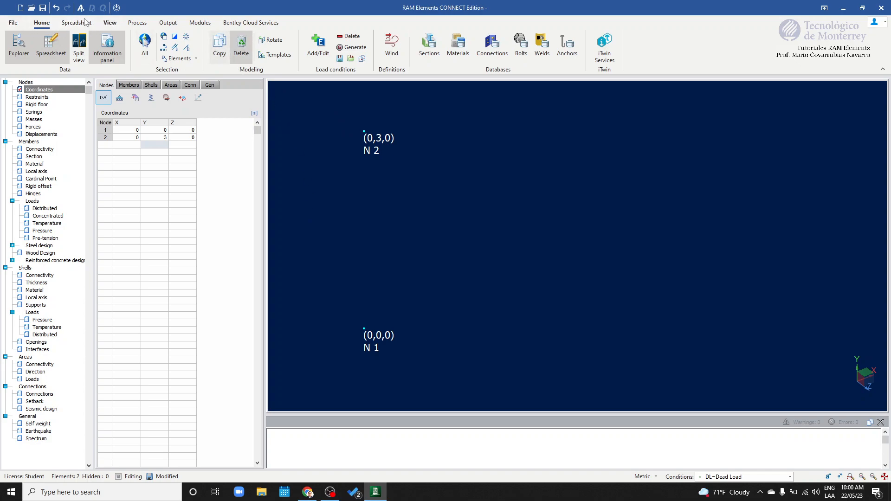
click(213, 54)
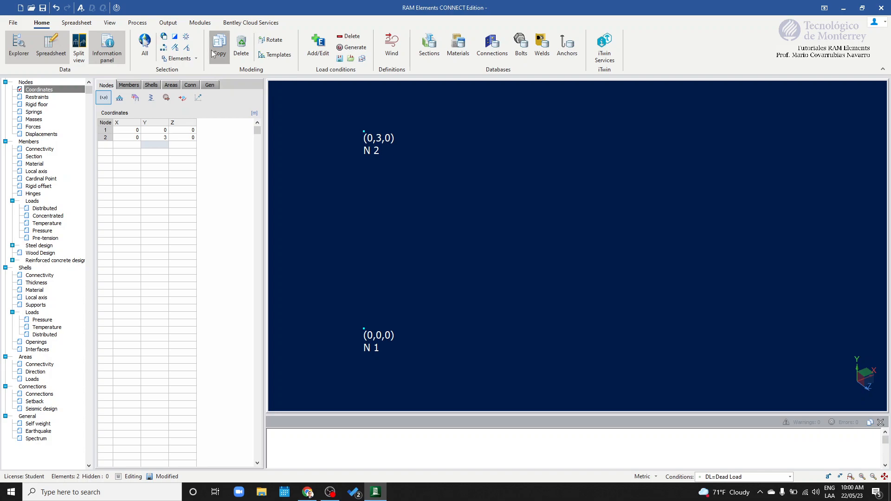
drag(438, 125, 631, 122)
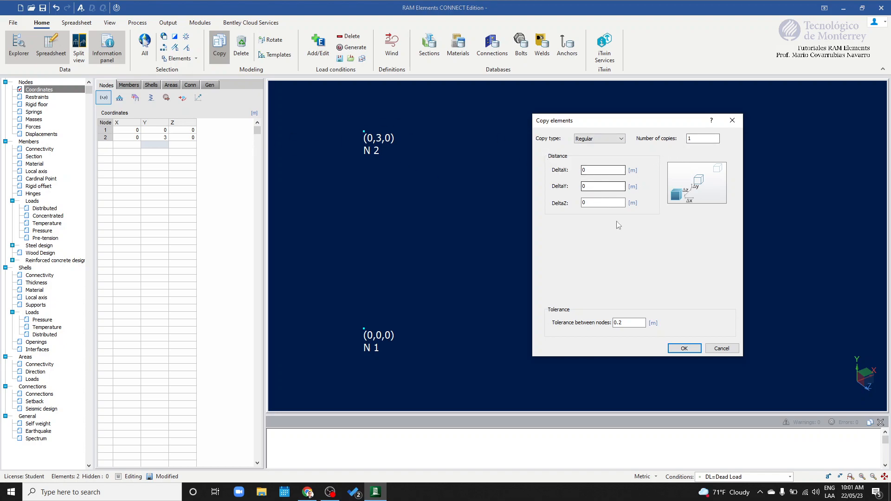
drag(679, 127, 604, 116)
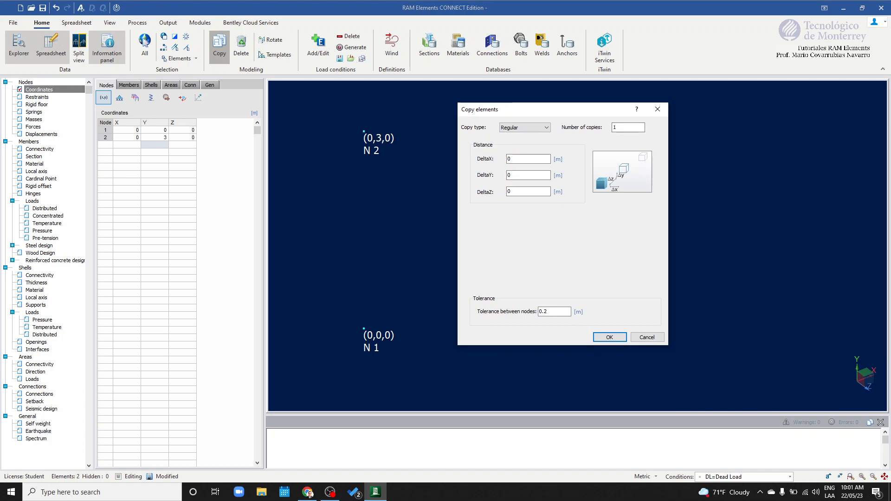
double_click(515, 159)
text(4)
double_click(631, 128)
text(2)
key(Return)
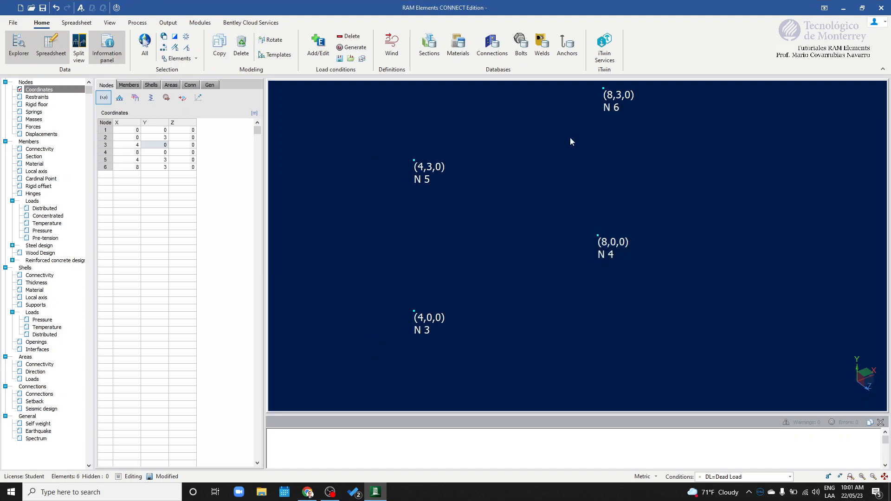
- Examine the layout and coordinate labels of the original and copied nodes in the model view
middle_drag(654, 190, 680, 300)
scroll(557, 194, up, 2)
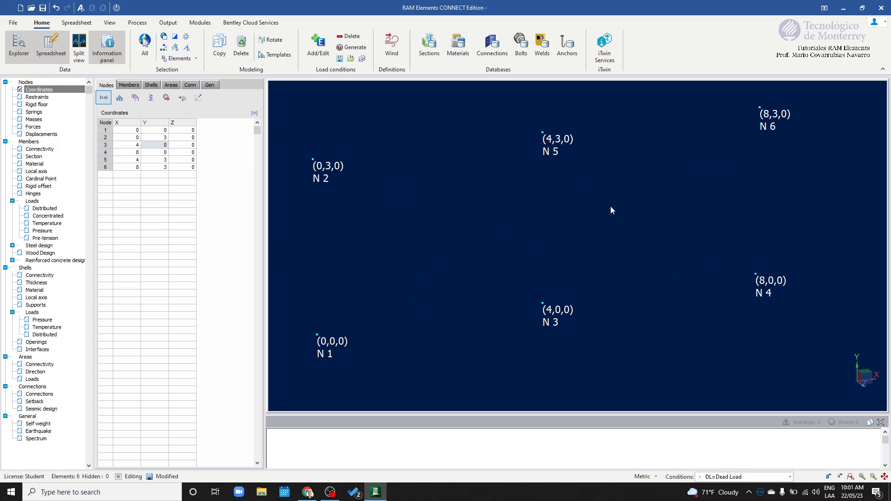
scroll(591, 207, down, 1)
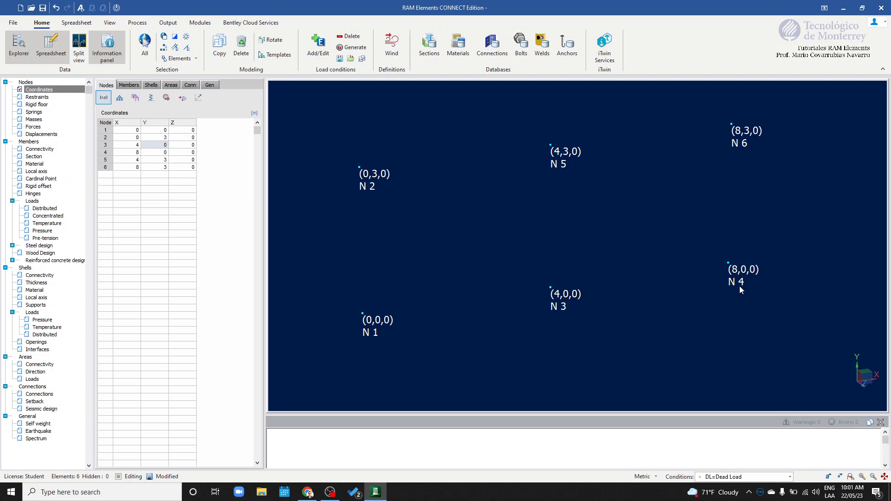
middle_drag(671, 232, 692, 237)
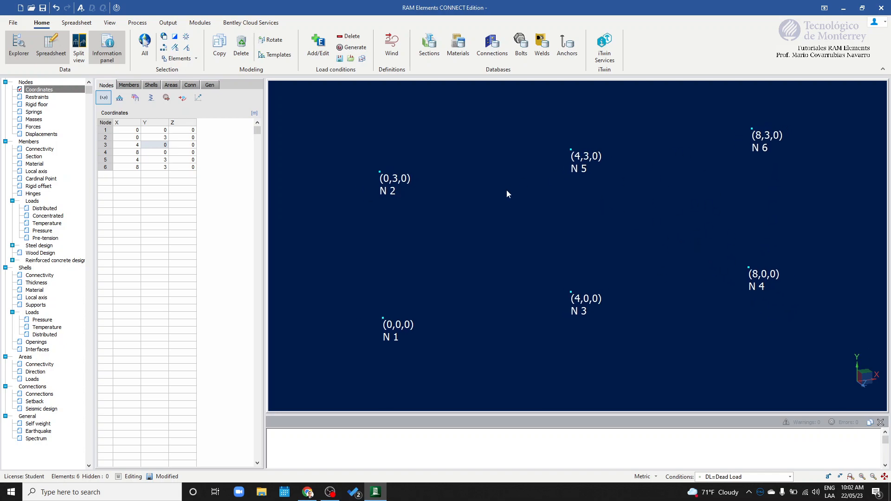
middle_drag(619, 210, 626, 218)
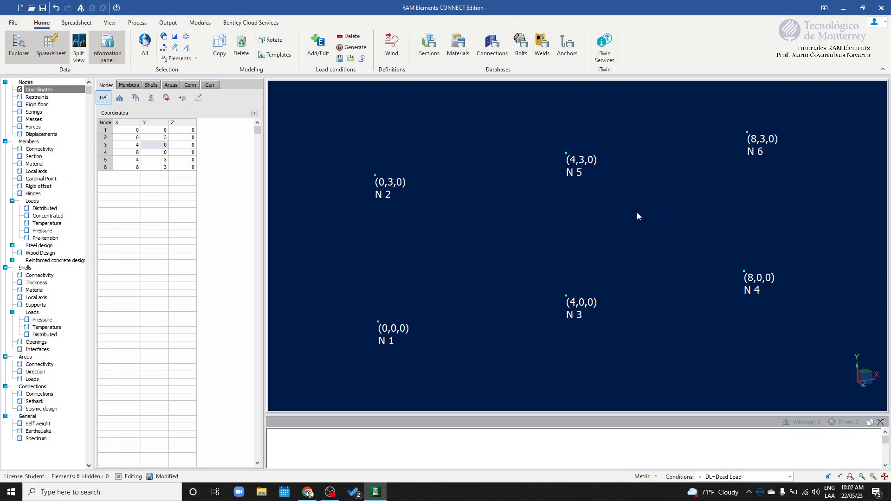
mouse_move(661, 230)
middle_down()
mouse_move(631, 224)
mouse_move(596, 201)
mouse_move(572, 213)
mouse_move(573, 229)
mouse_move(661, 229)
middle_up()
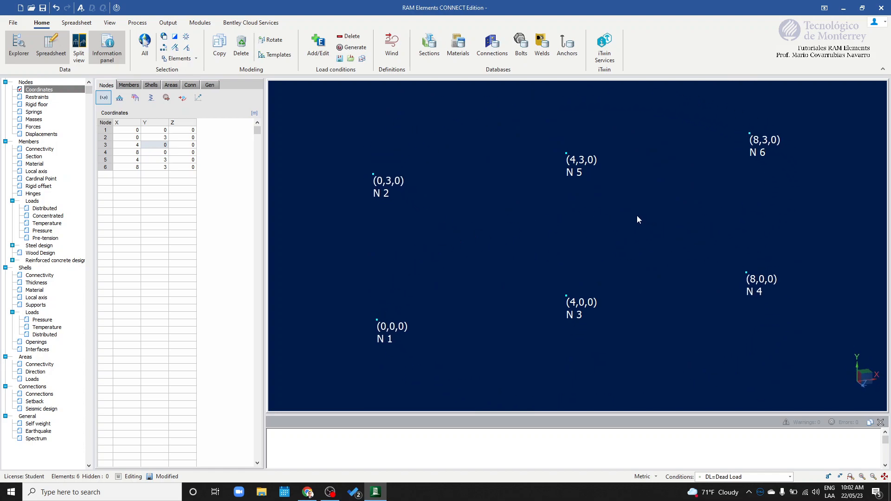
middle_drag(616, 205, 635, 205)
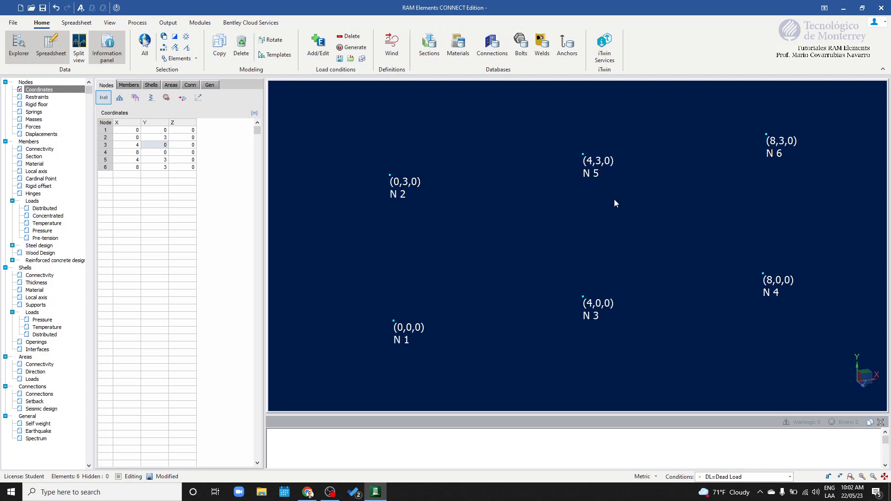
scroll(614, 200, down, 5)
scroll(614, 199, up, 6)
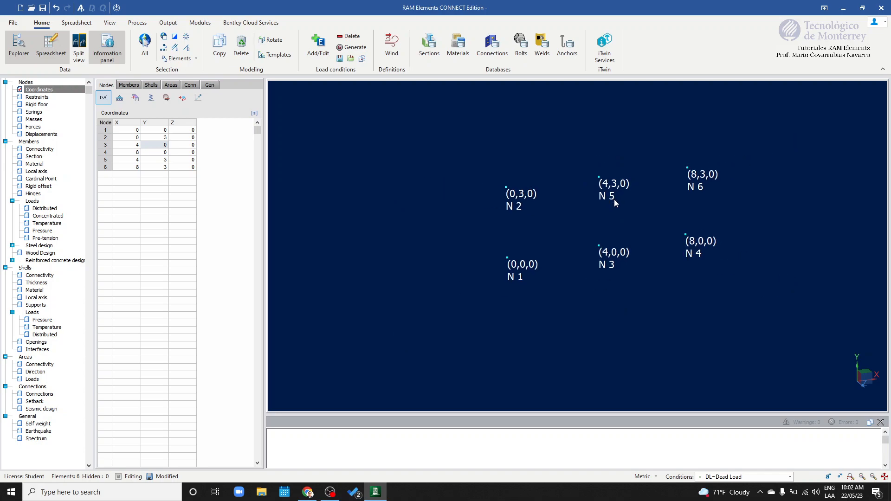
scroll(614, 204, up, 1)
scroll(614, 204, down, 4)
scroll(614, 203, up, 3)
scroll(614, 203, up, 1)
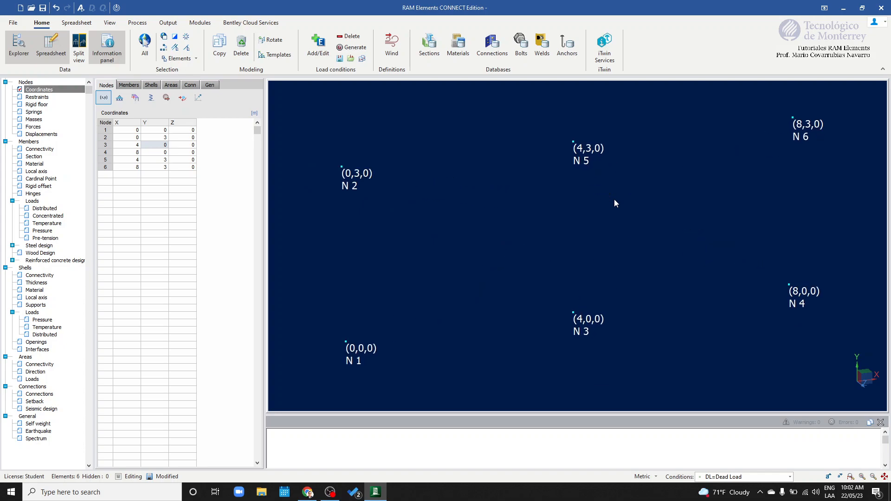
scroll(614, 202, down, 1)
- Try selecting nodes individually with separate selection windows, including nodes 1 and 2, in the model view
drag(380, 149, 487, 220)
drag(742, 330, 801, 350)
drag(439, 224, 466, 237)
drag(402, 208, 340, 136)
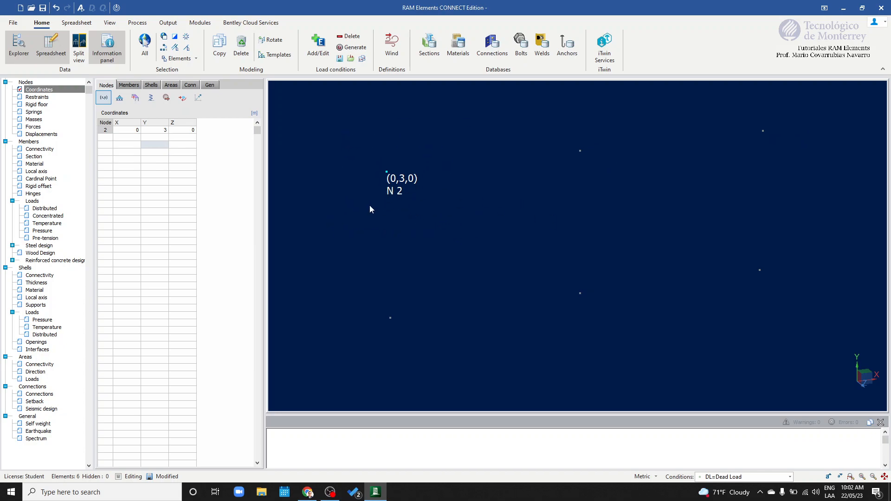
drag(363, 264, 424, 347)
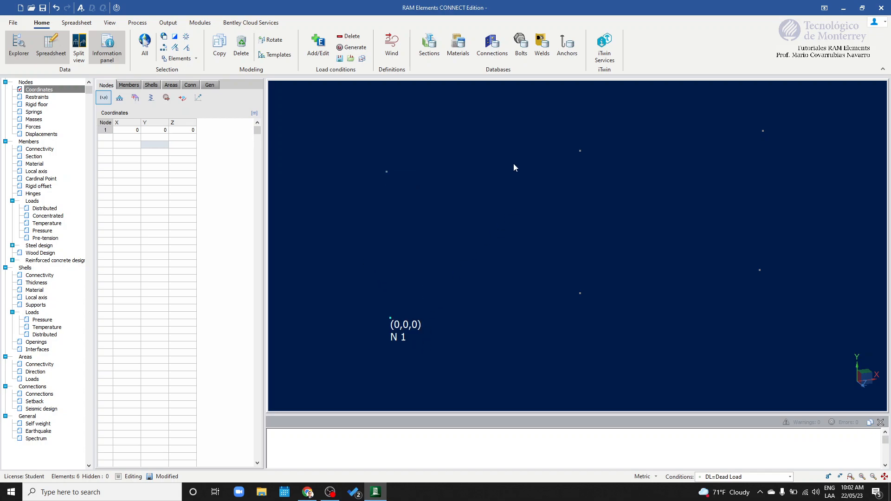
drag(610, 193, 538, 135)
drag(631, 332, 561, 278)
drag(736, 115, 797, 169)
drag(816, 299, 737, 207)
drag(391, 125, 468, 178)
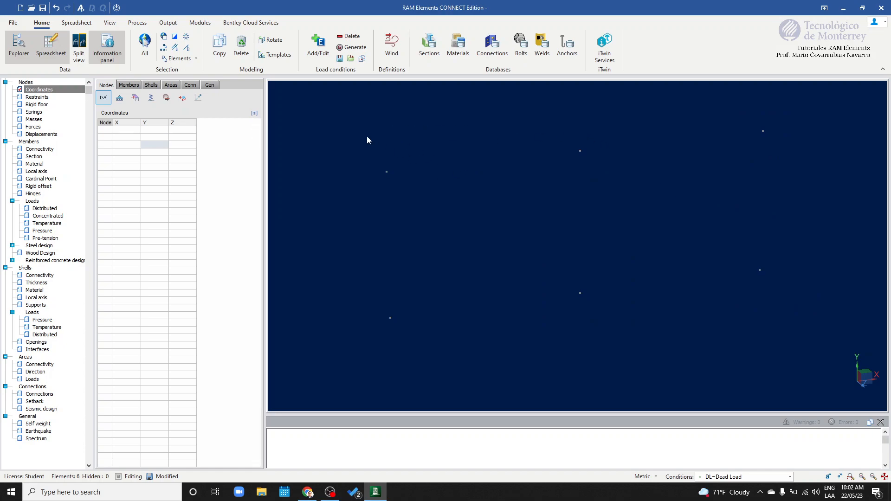
- Build up a selection of all six nodes, adding one node per selection window, starting with node 2
drag(346, 130, 422, 220)
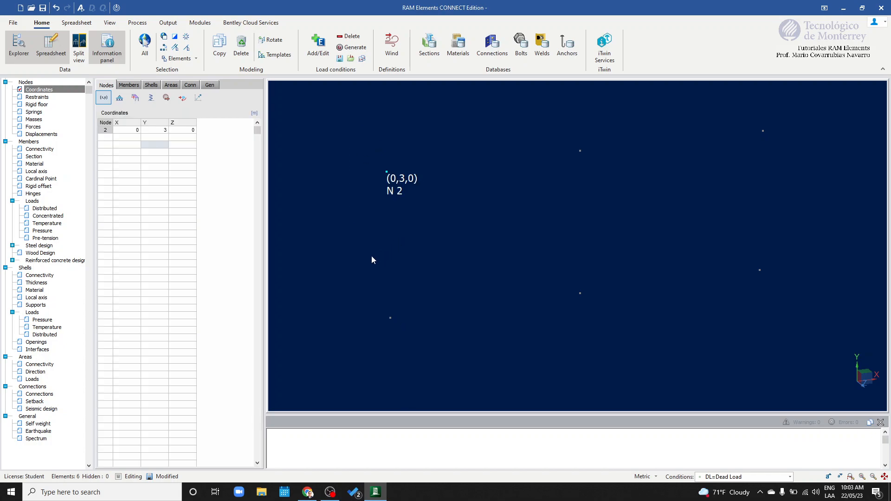
drag(430, 350, 378, 276)
drag(591, 161, 560, 117)
drag(534, 274, 605, 341)
drag(716, 96, 793, 195)
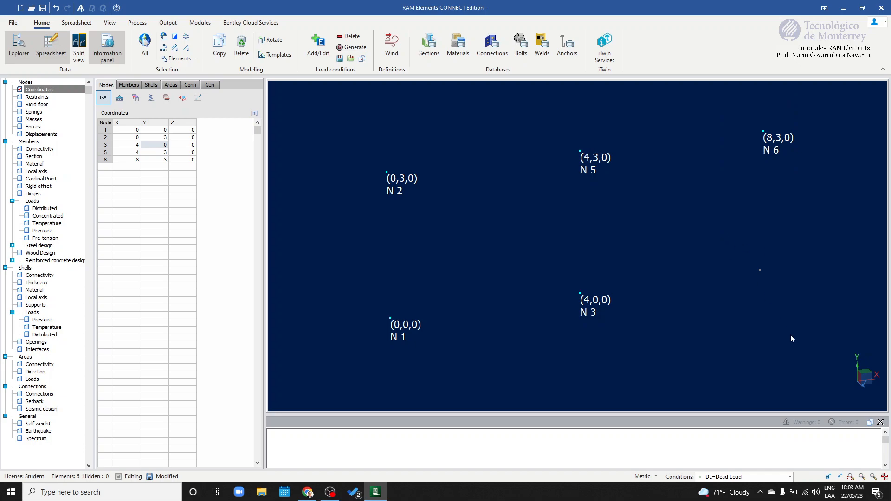
drag(786, 333, 720, 237)
- Clear the selection and reselect all six nodes with a single selection window
click(696, 231)
drag(331, 116, 841, 348)
drag(823, 314, 825, 314)
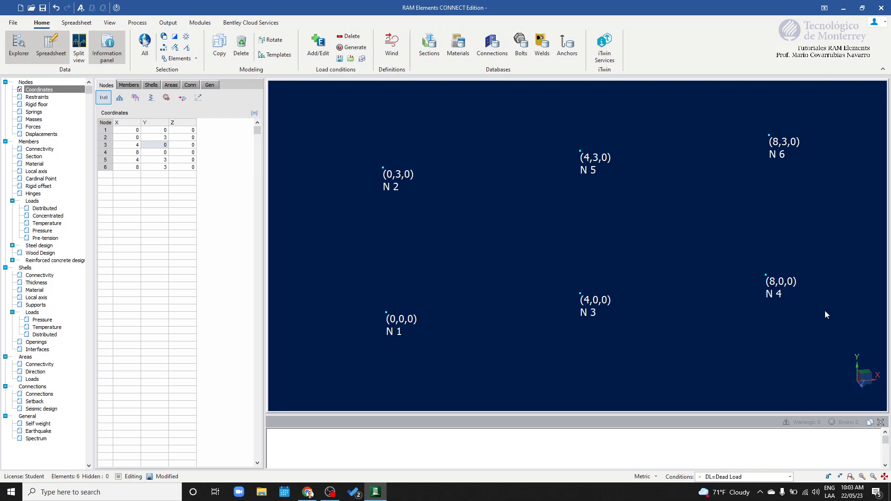
- Open the Connectivity and description spreadsheet for the members
click(129, 86)
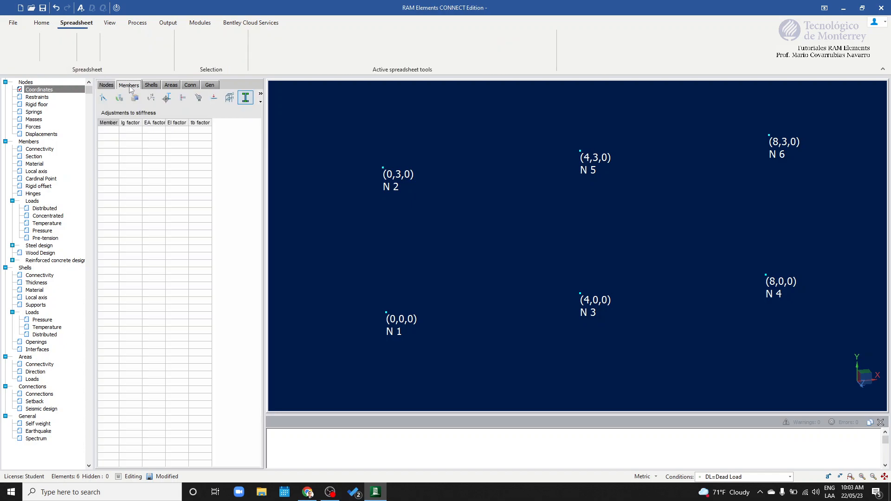
middle_drag(509, 259, 489, 253)
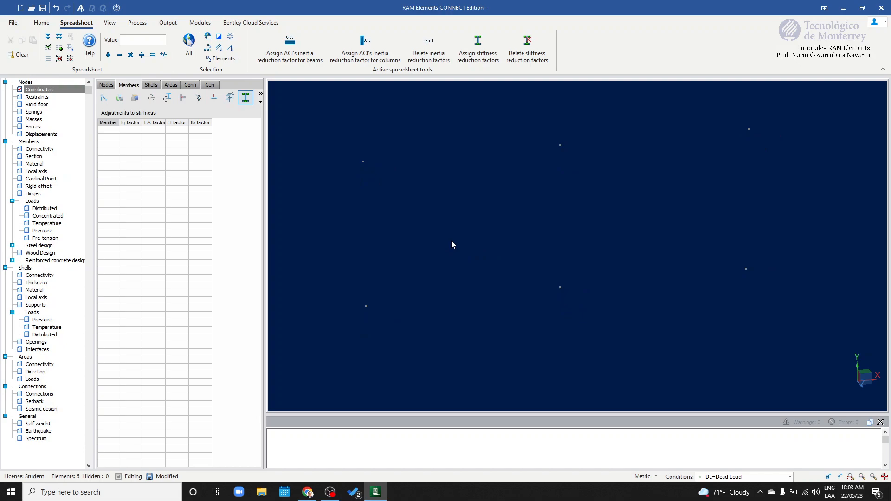
click(103, 100)
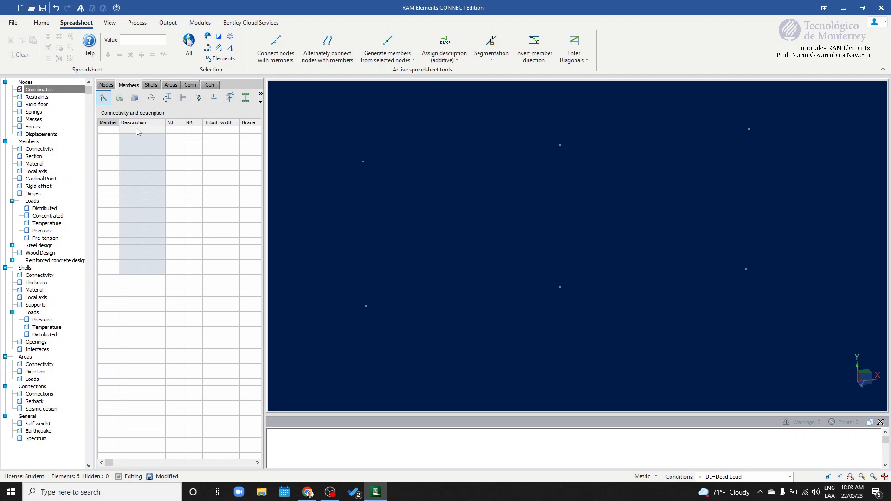
- Select the six nodes one at a time in the order 1, 2, 3, 5, 4, 6, pairing each base node with its upper node
middle_drag(457, 188, 471, 203)
drag(361, 284, 422, 353)
drag(355, 153, 405, 212)
drag(551, 277, 632, 346)
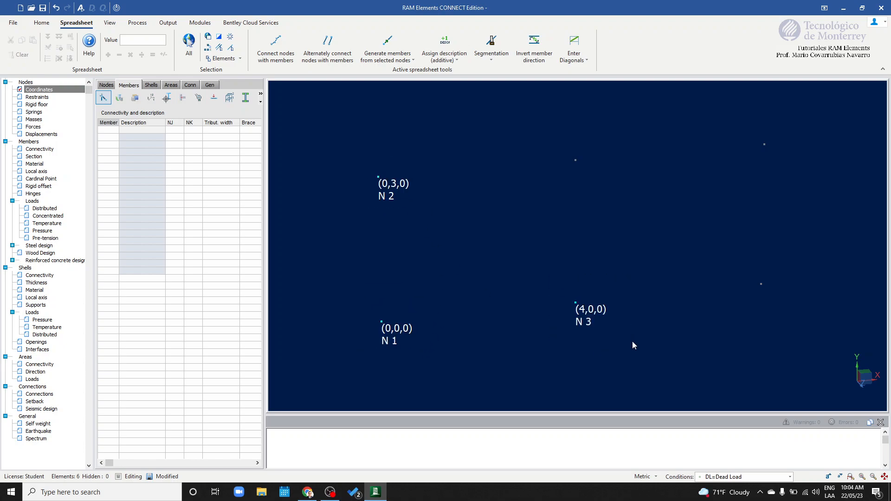
drag(548, 130, 642, 198)
drag(739, 244, 821, 336)
drag(733, 106, 809, 186)
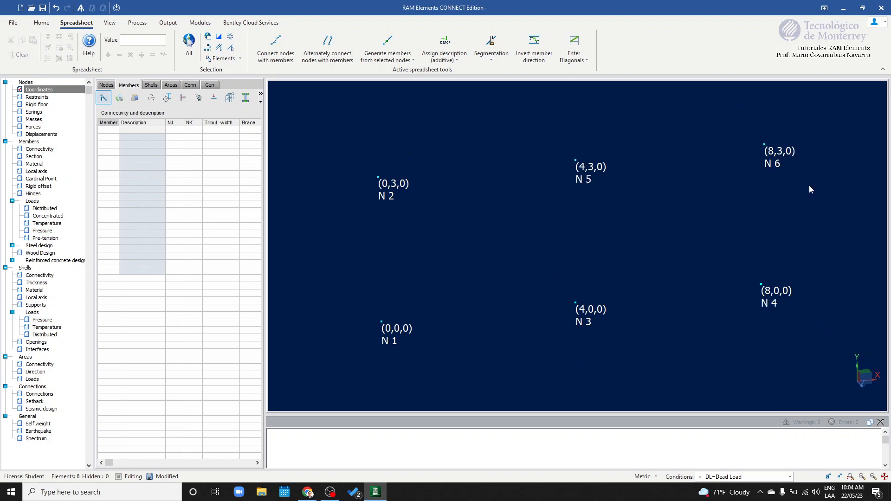
- Try to connect the six selected nodes consecutively with members, and undo the generated chain
click(278, 50)
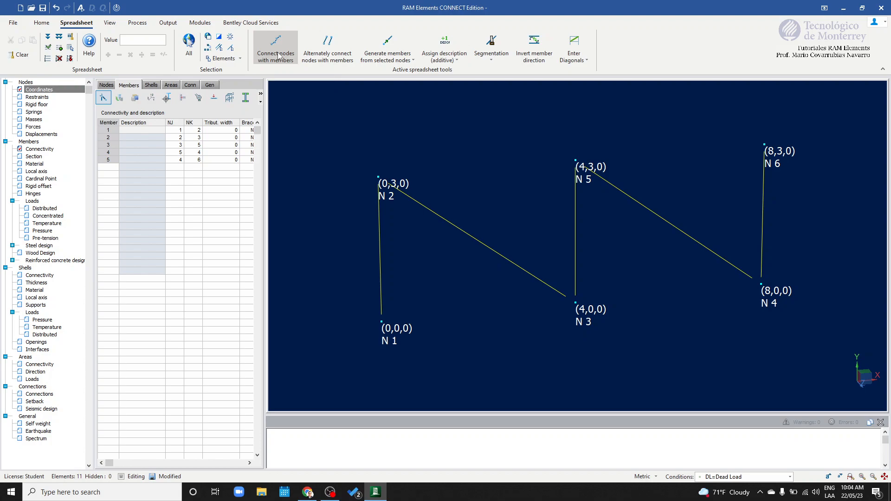
key(ctrl+z)
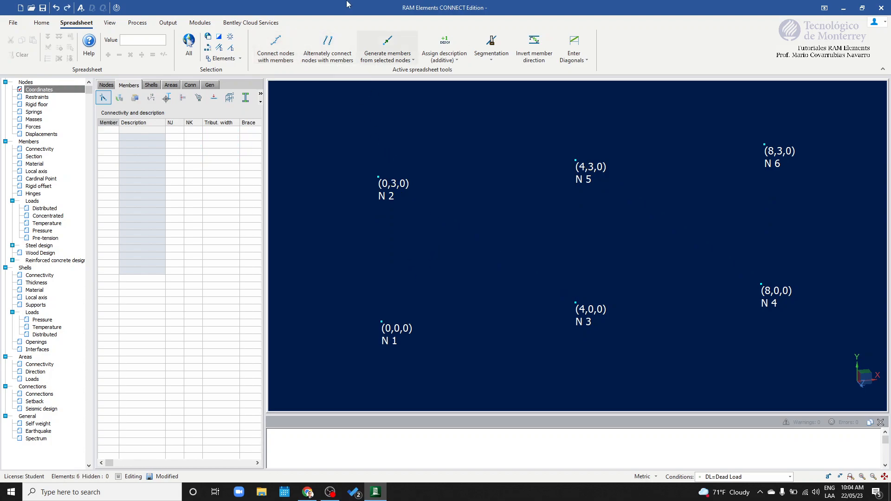
- Alternately connect the selected nodes with members to create three columns between nodes 1–2, 3–5 and 4–6
click(328, 51)
middle_drag(561, 234, 552, 287)
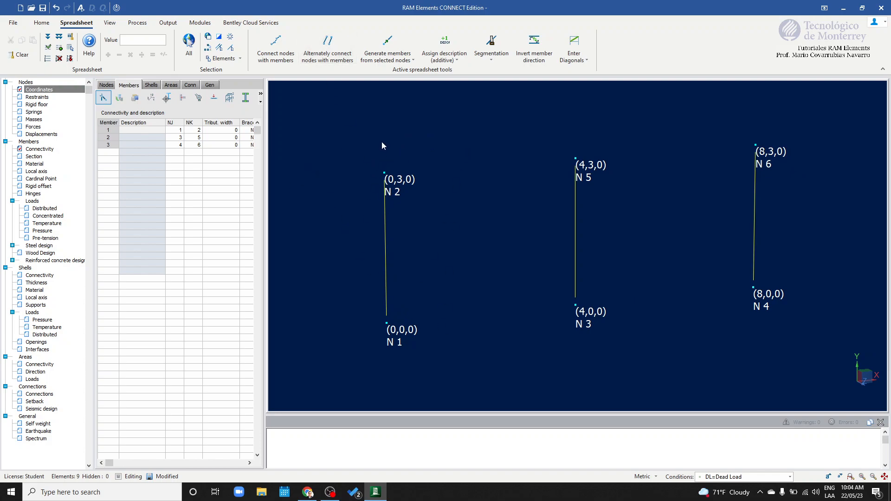
middle_drag(616, 262, 587, 275)
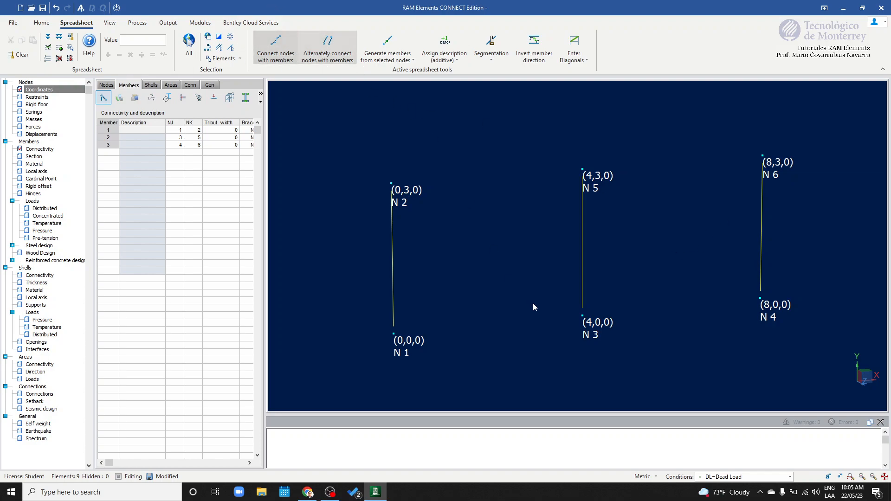
middle_drag(542, 255, 505, 251)
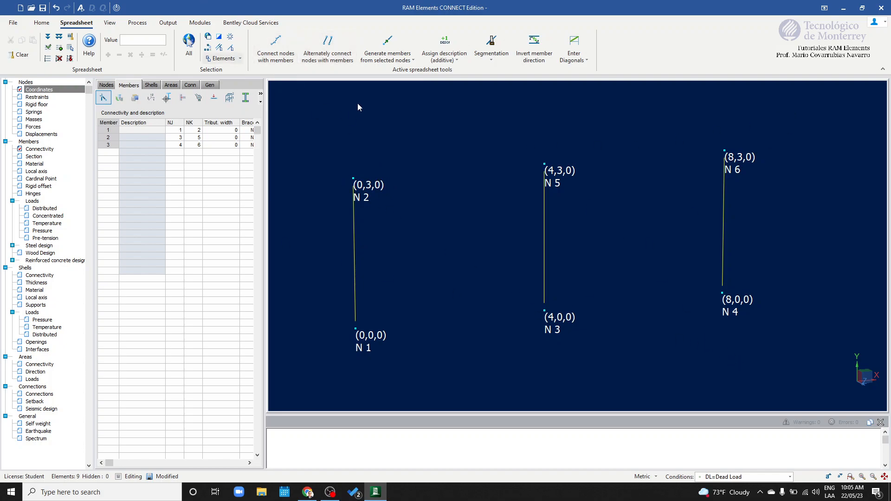
- Select the upper nodes 2, 5 and 6 in order and connect them consecutively with members to form the top beams
click(452, 224)
drag(313, 153, 400, 209)
drag(493, 150, 583, 190)
drag(648, 130, 796, 194)
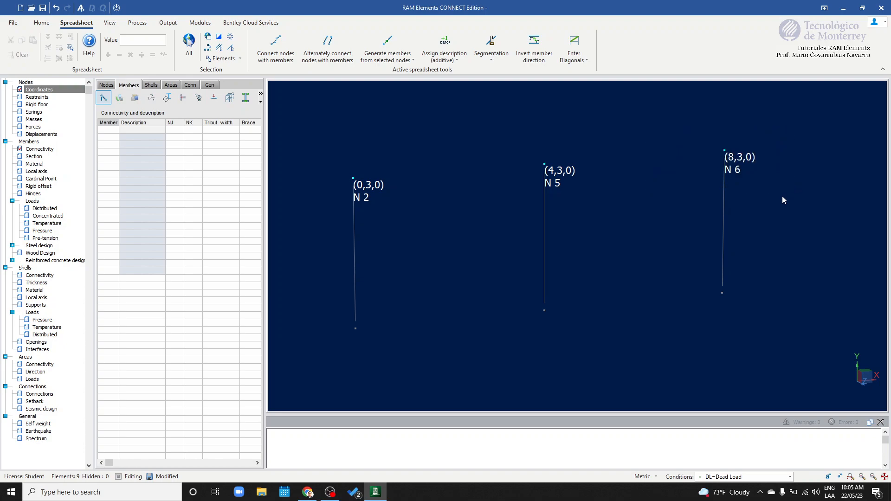
click(277, 46)
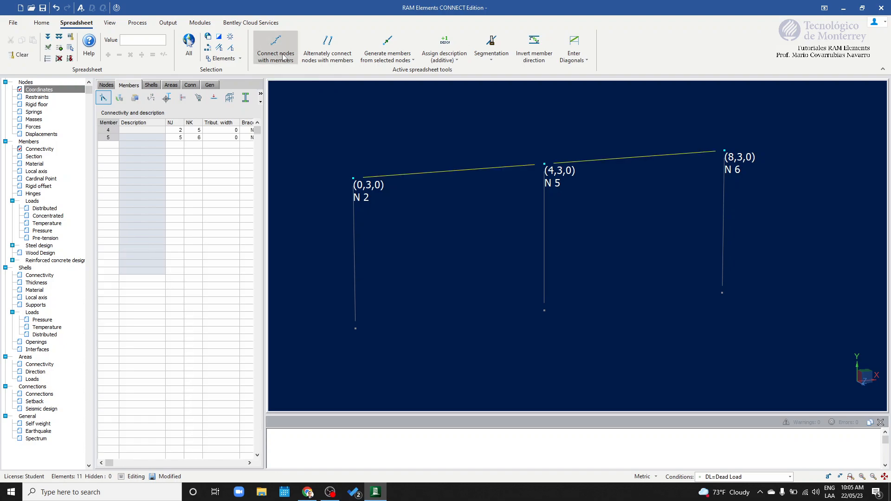
middle_drag(676, 205, 742, 264)
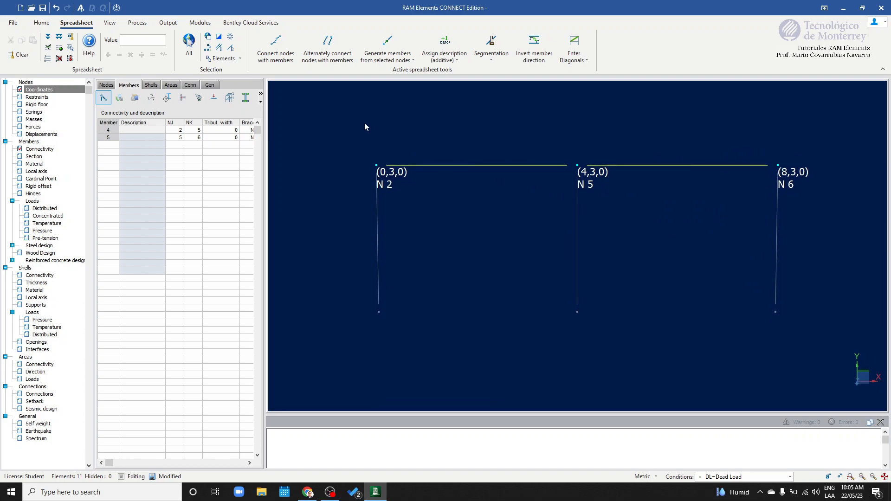
mouse_move(800, 324)
middle_down()
mouse_move(812, 326)
mouse_move(798, 325)
middle_up()
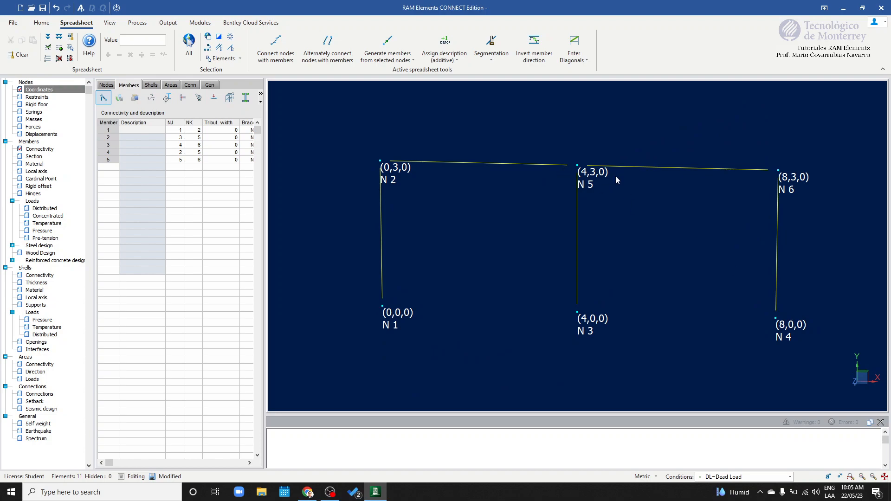
- Select nodes 1, 5, 3 and 2 in that order and alternately connect them to form crossed diagonals in the first bay
middle_drag(421, 197, 445, 199)
drag(347, 277, 471, 385)
drag(545, 150, 603, 199)
drag(546, 284, 609, 348)
drag(355, 132, 425, 217)
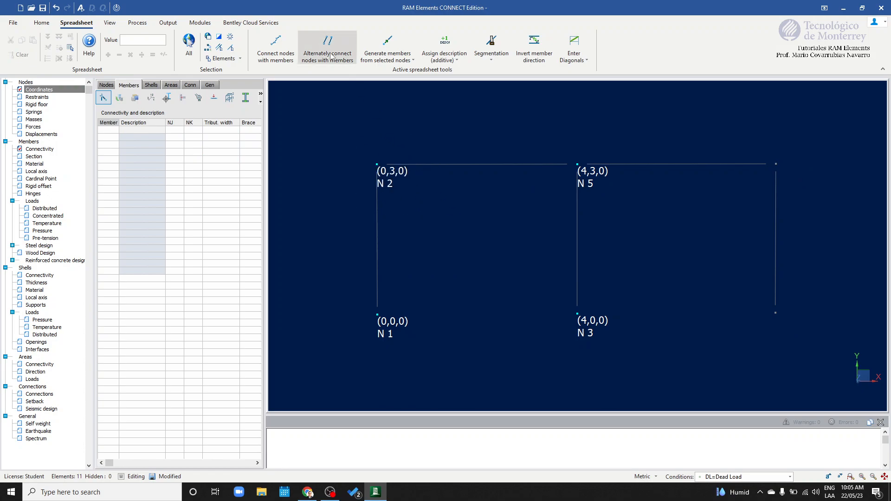
click(327, 46)
middle_drag(489, 252, 603, 263)
scroll(366, 186, up, 2)
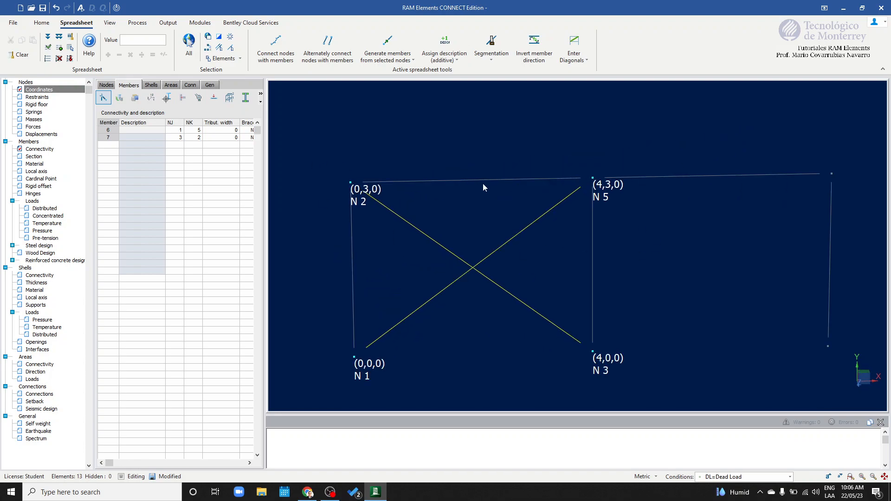
scroll(561, 279, down, 3)
- Clear the selection and select only the beam between nodes 2 and 5 with a crossing selection window
click(642, 278)
middle_drag(642, 277, 652, 265)
drag(479, 202, 445, 142)
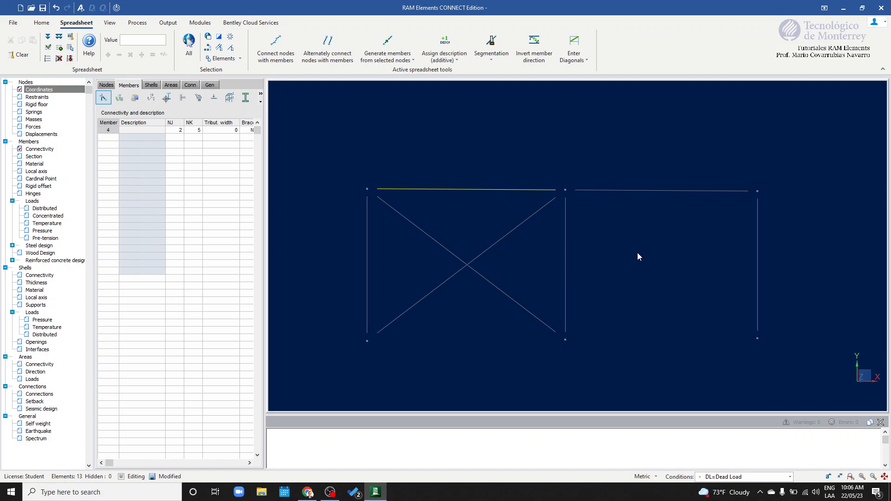
drag(458, 210, 439, 170)
- Select all members of the frame and highlight their Description cells in the spreadsheet
click(41, 22)
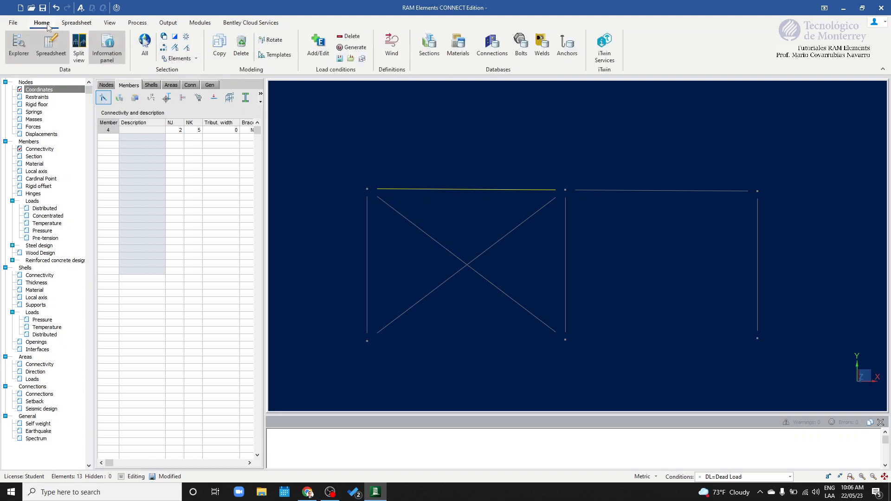
click(163, 53)
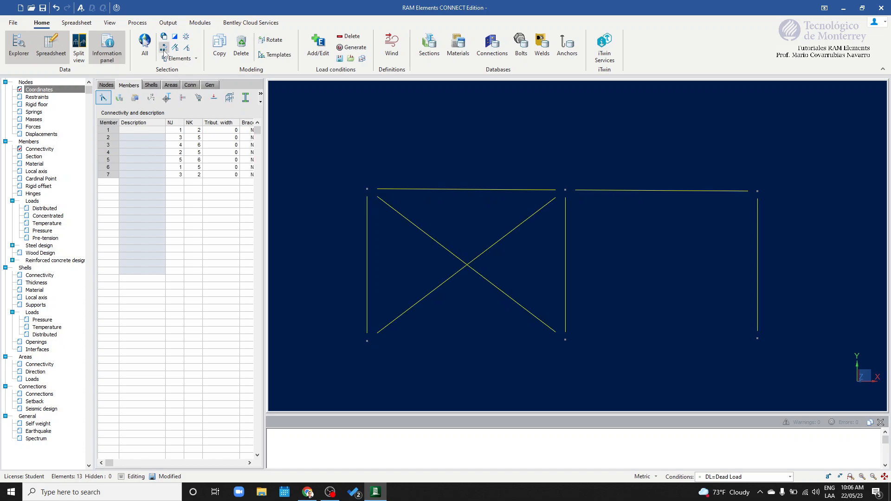
middle_drag(622, 279, 639, 291)
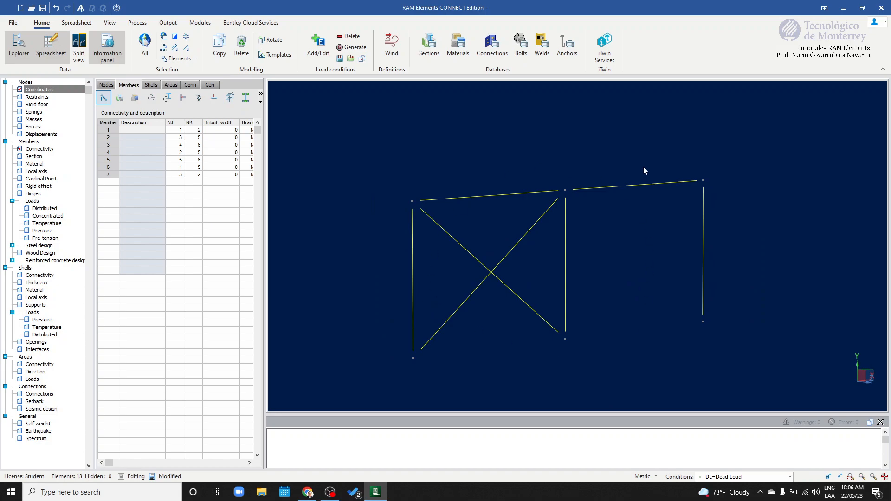
click(141, 133)
drag(133, 130, 130, 180)
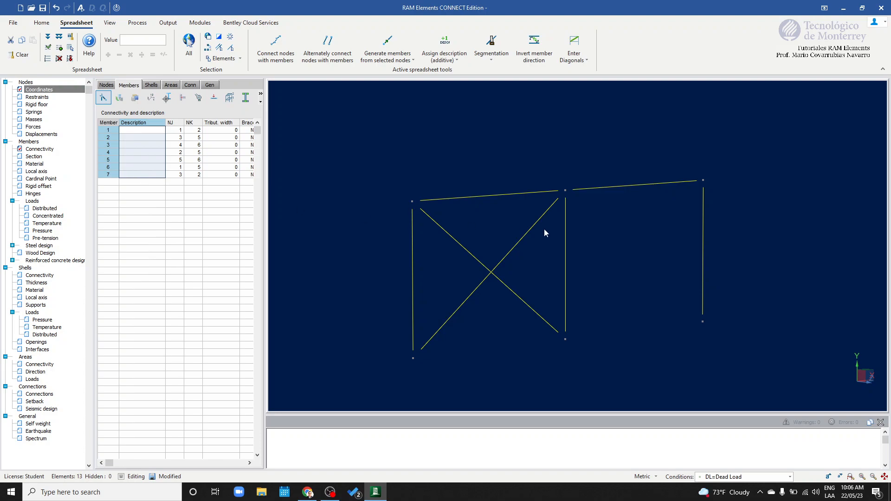
middle_drag(653, 243, 527, 198)
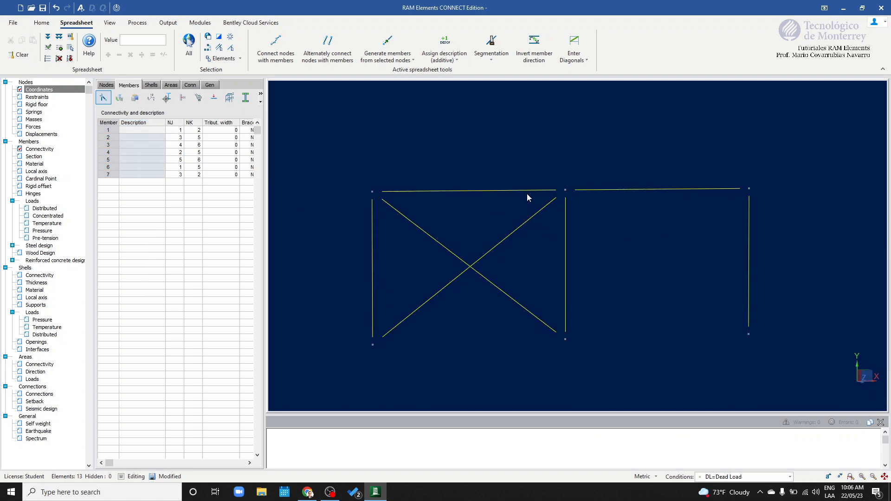
- Select the two top beams and assign the description "vigas" to both
click(488, 190)
drag(643, 226, 630, 148)
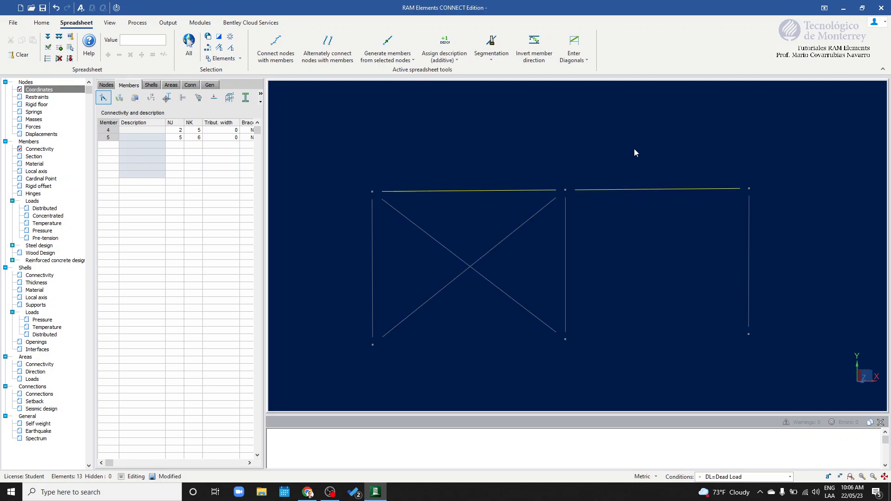
click(478, 191)
click(466, 191)
click(138, 129)
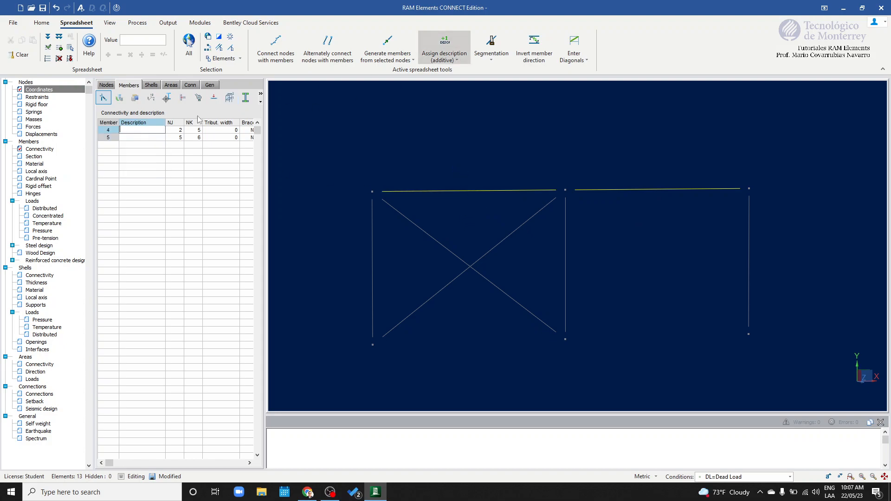
text(vigas)
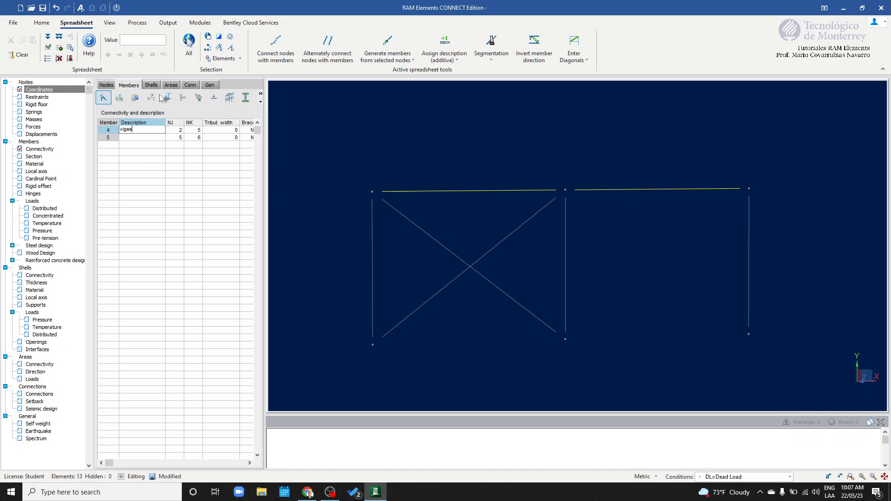
click(47, 37)
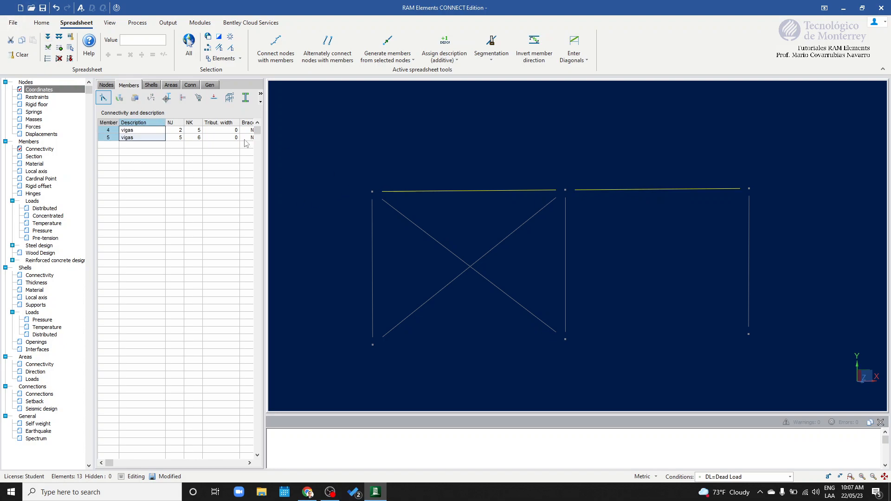
- Clear the description of the beam between nodes 5 and 6 and refill it with "vigas" from the row above
click(139, 131)
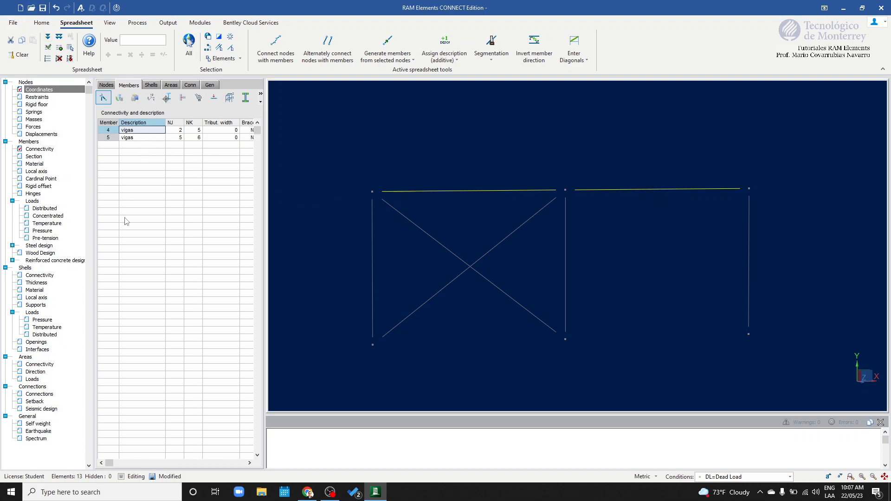
click(135, 138)
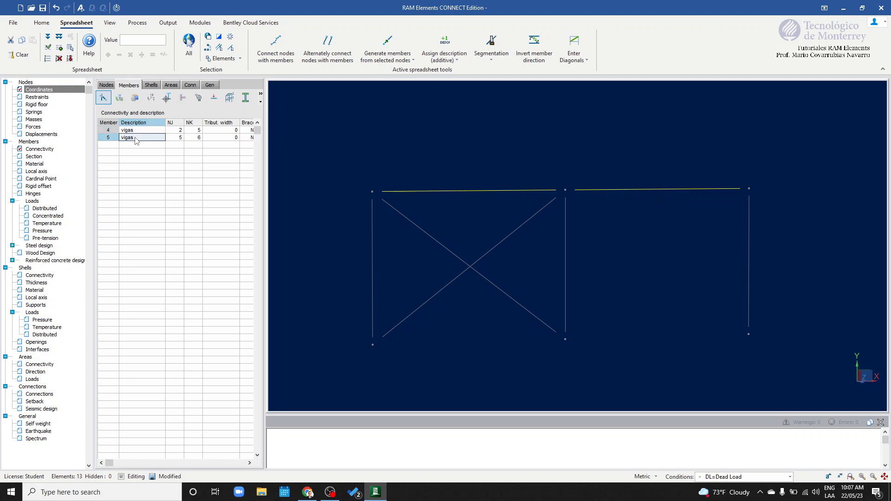
key(Delete)
key(Up)
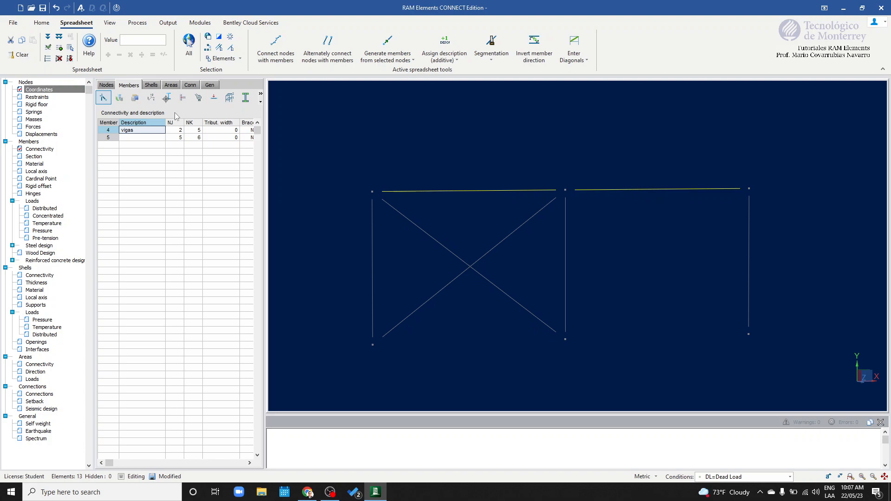
click(47, 37)
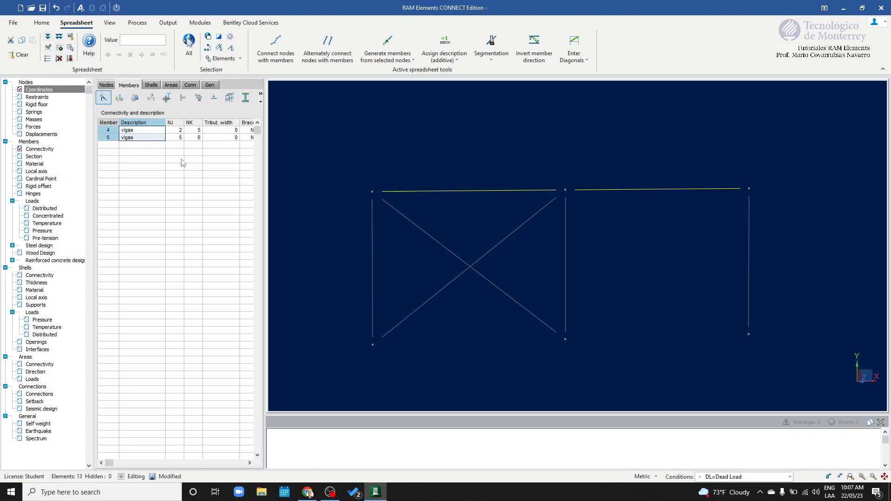
- Clear the selection and select the three columns together with their end nodes, using one enclosing window per column
click(643, 246)
middle_drag(643, 247, 636, 227)
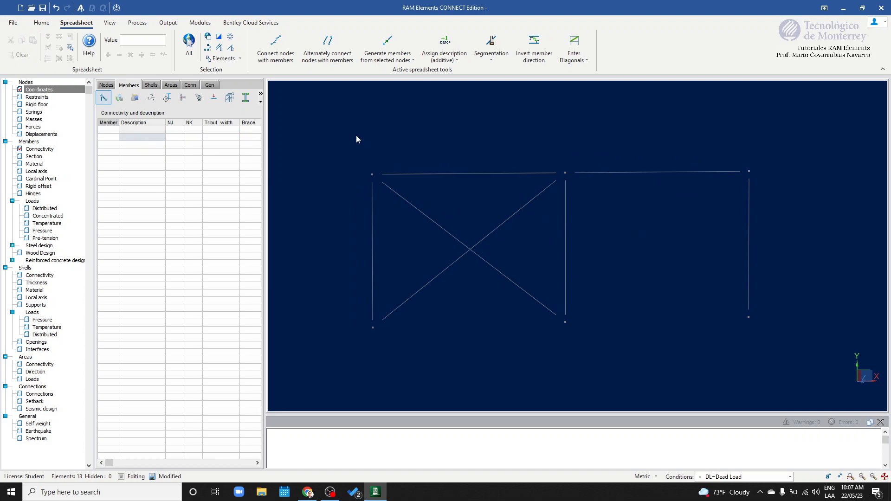
drag(403, 367, 400, 366)
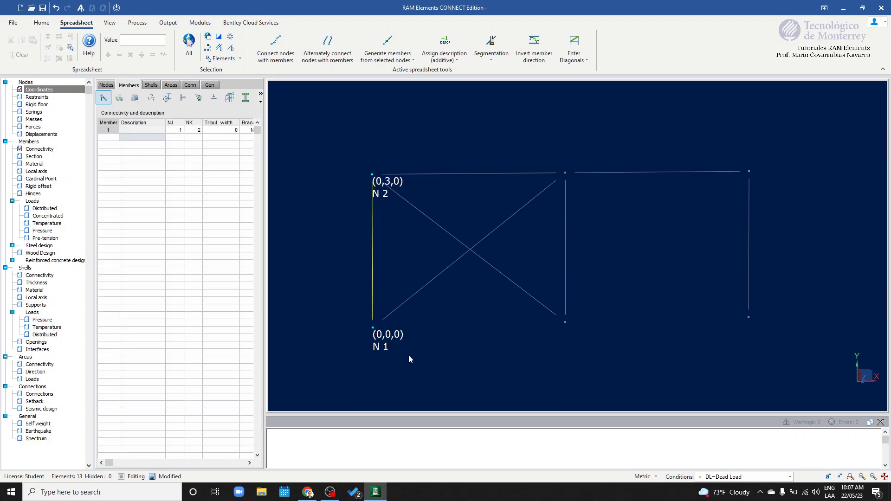
drag(609, 372, 609, 371)
drag(708, 134, 804, 376)
- Clear the selection and reselect only the three columns, without their nodes, using crossing windows
click(397, 273)
drag(340, 241, 341, 242)
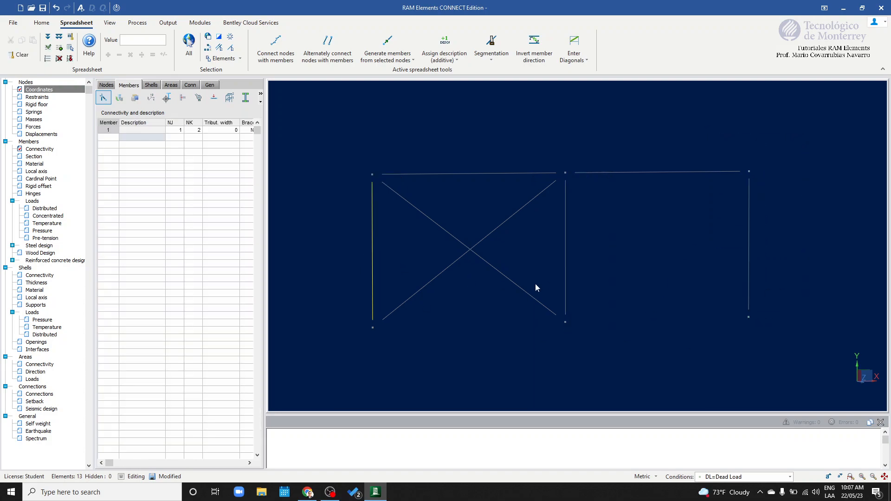
drag(575, 314, 548, 252)
drag(767, 269, 671, 244)
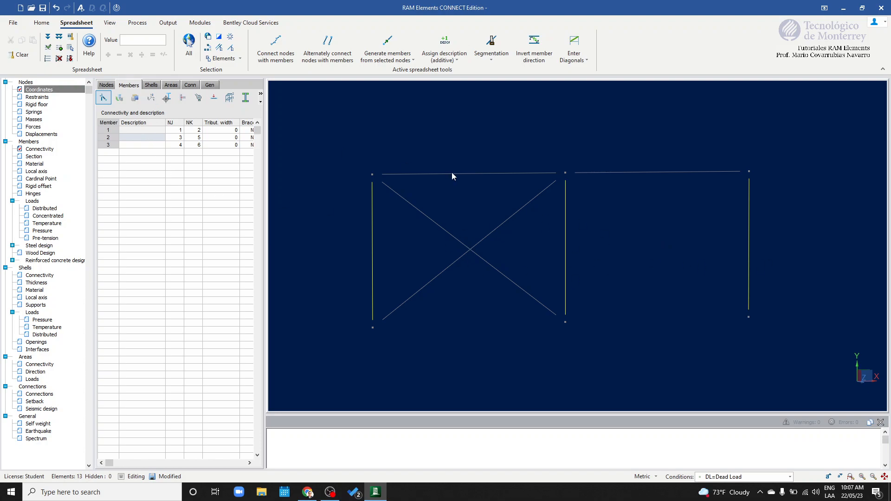
- Select the columns again with enclosing windows that include their end nodes, and clear that selection
drag(343, 127, 420, 373)
click(566, 297)
mouse_move(792, 372)
mouse_down()
mouse_move(689, 132)
mouse_move(804, 366)
mouse_up()
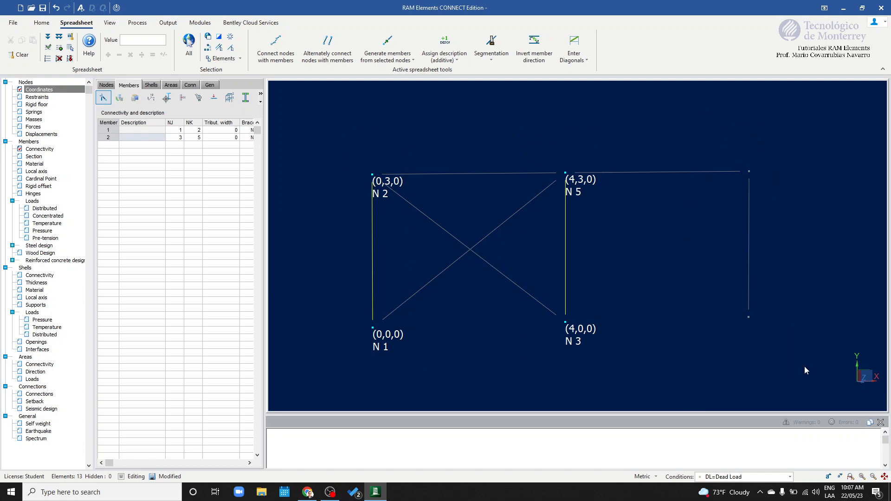
click(708, 284)
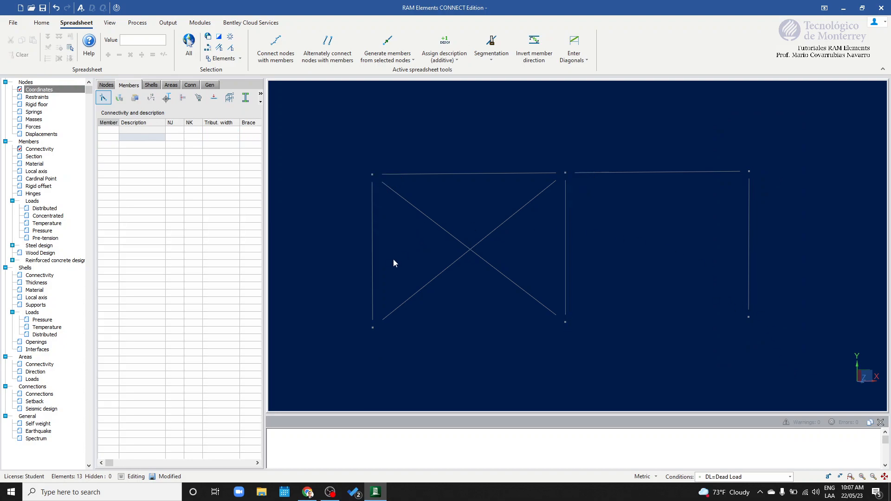
- Select the three columns without their nodes and assign them the additive Column description
click(372, 244)
drag(560, 249, 560, 250)
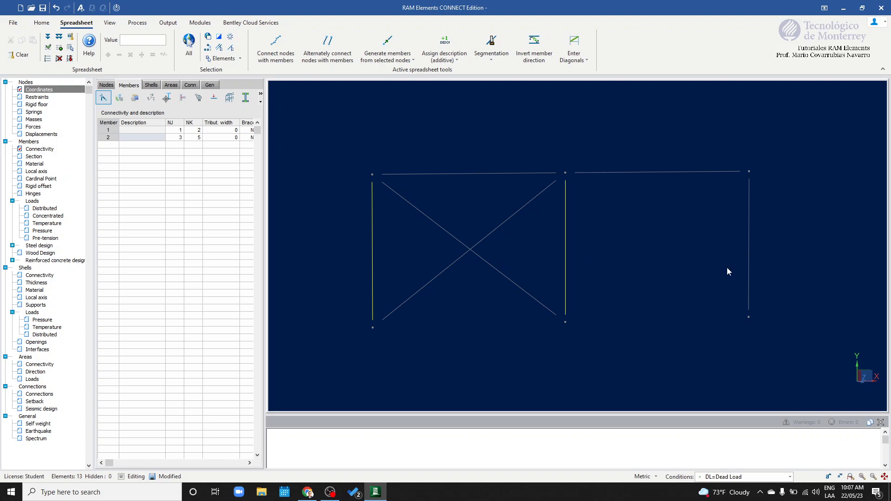
mouse_move(736, 255)
mouse_down()
mouse_move(738, 266)
mouse_move(736, 253)
mouse_up()
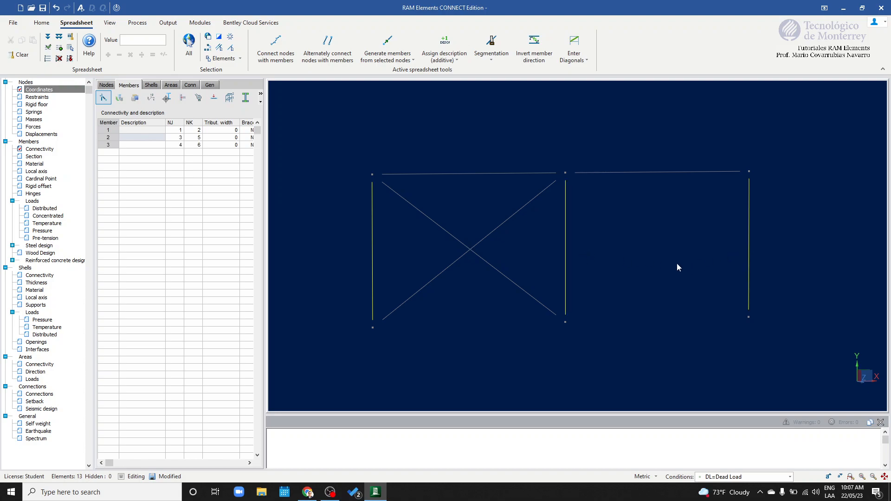
click(143, 131)
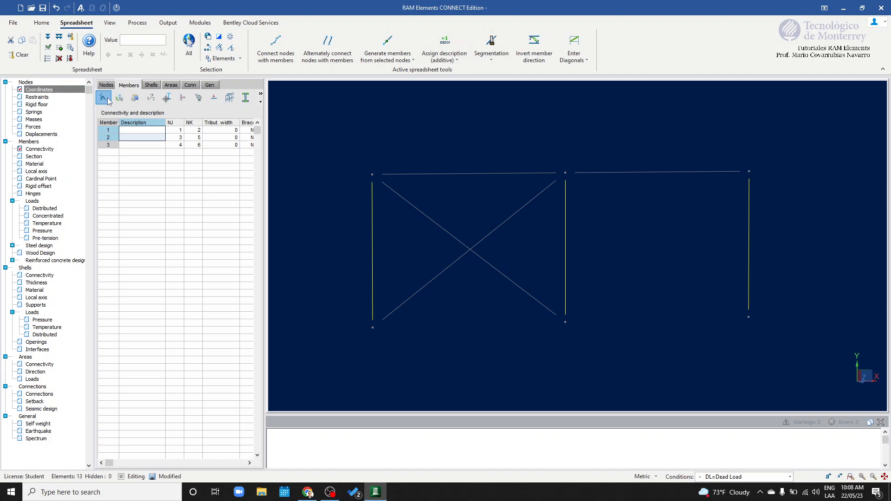
click(449, 63)
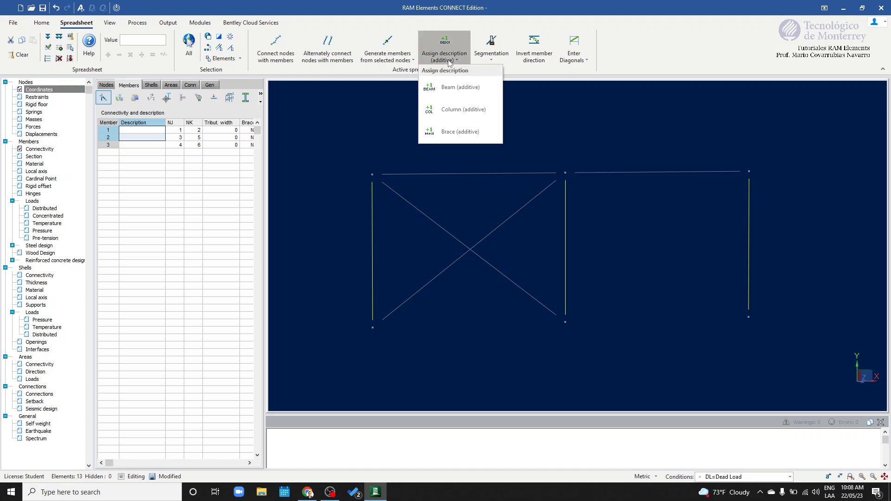
click(446, 111)
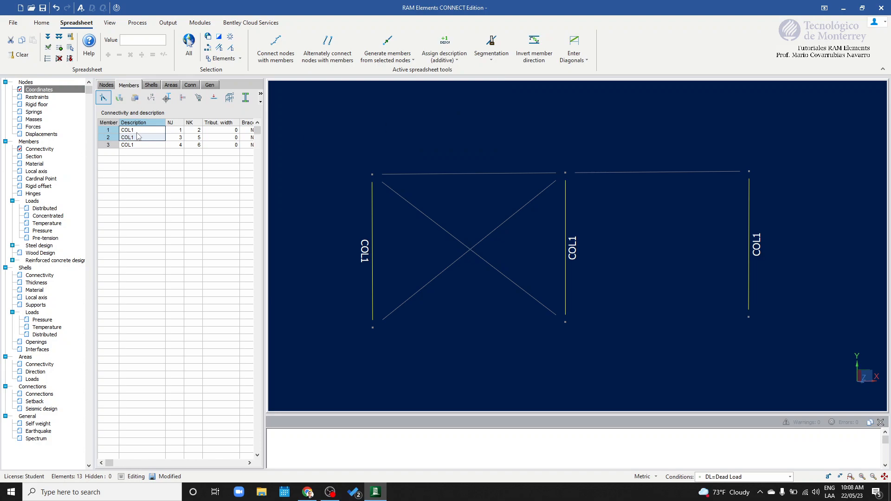
- Reselect the column between nodes 4 and 6 with its end nodes and raise its additive Column description to COL2
drag(720, 142, 780, 349)
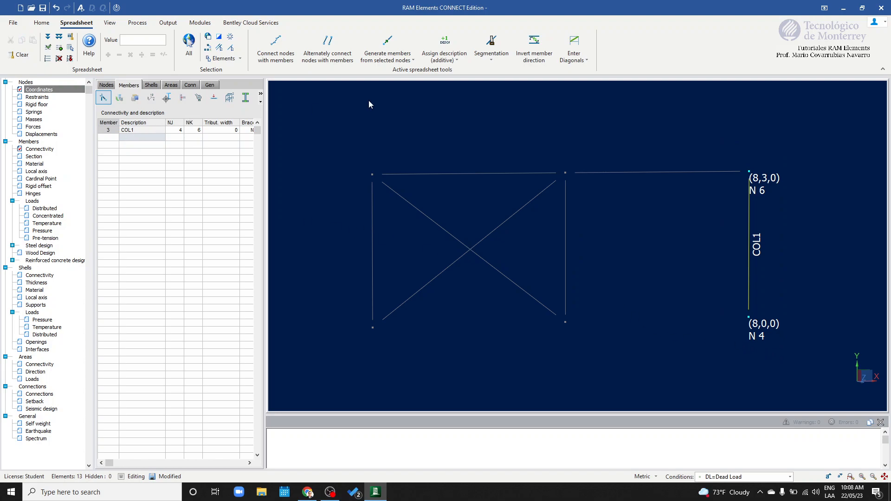
click(457, 59)
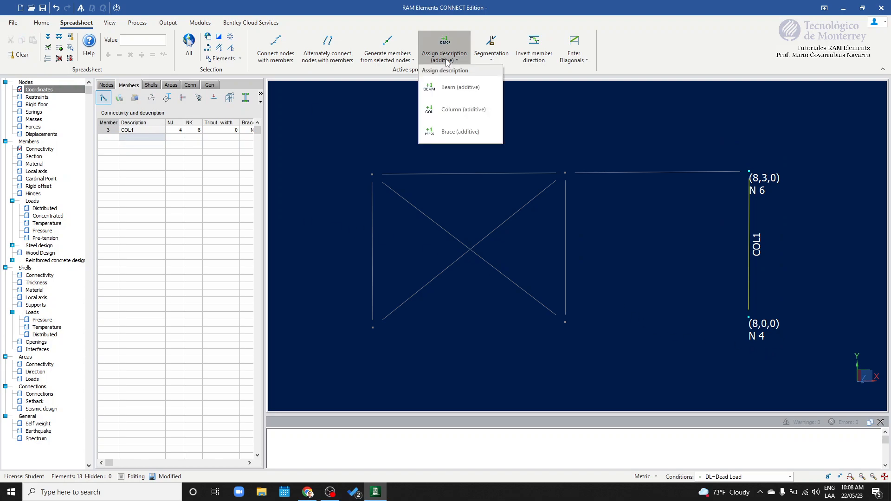
click(451, 110)
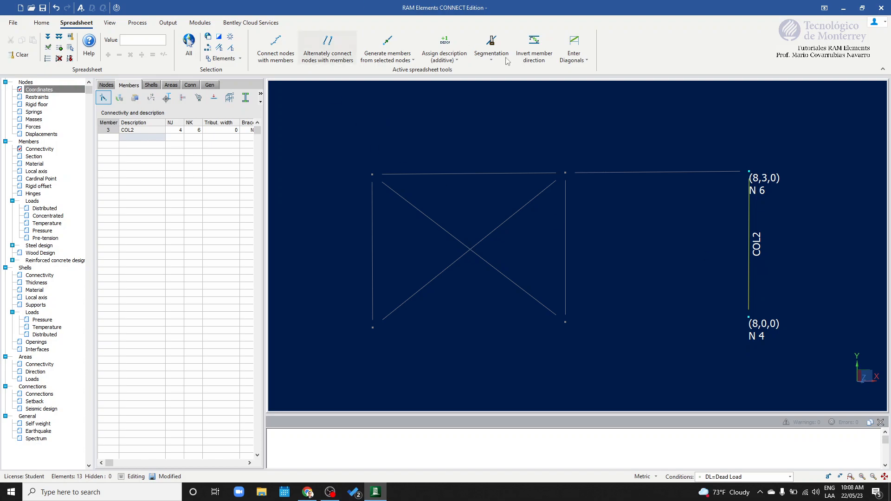
- Reselect all three columns to review their descriptions, and clear the selection
drag(587, 266, 527, 239)
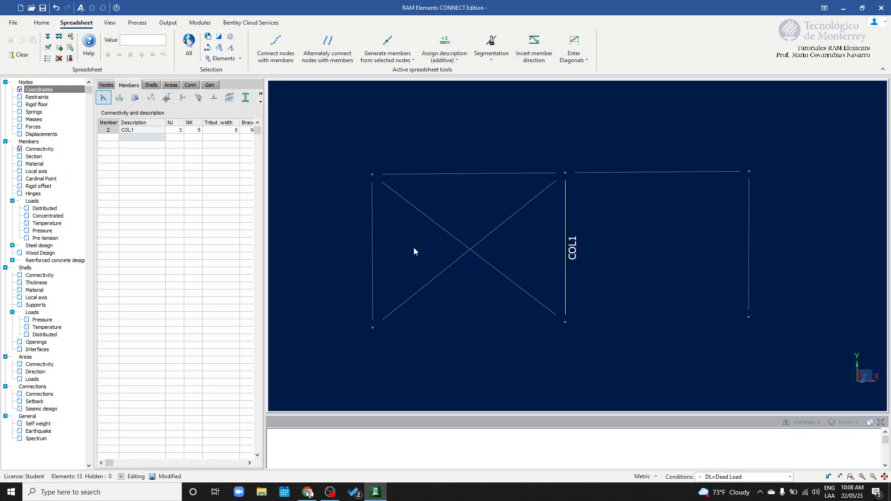
click(480, 267)
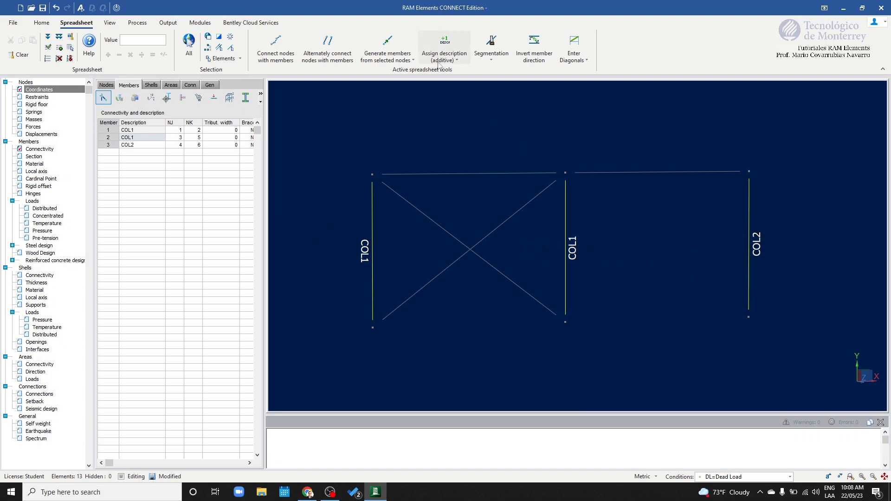
click(483, 310)
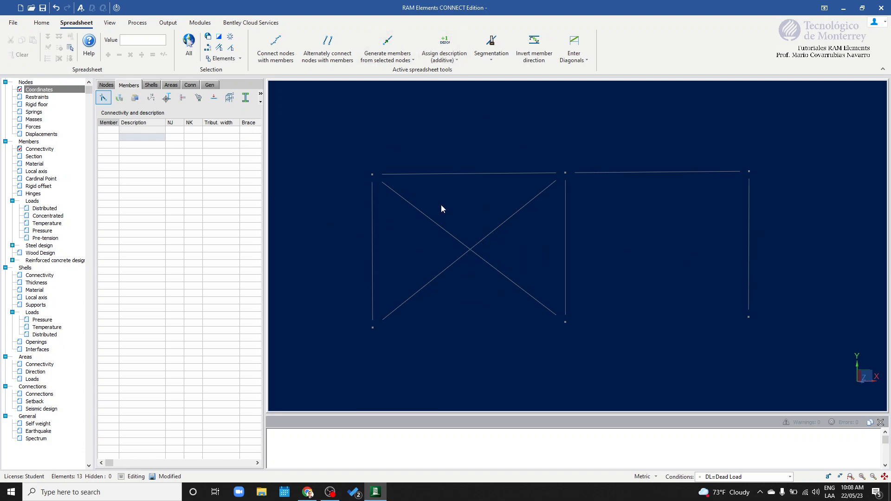
- Assign the additive Brace description to the two crossing diagonals and clear the selection
click(450, 59)
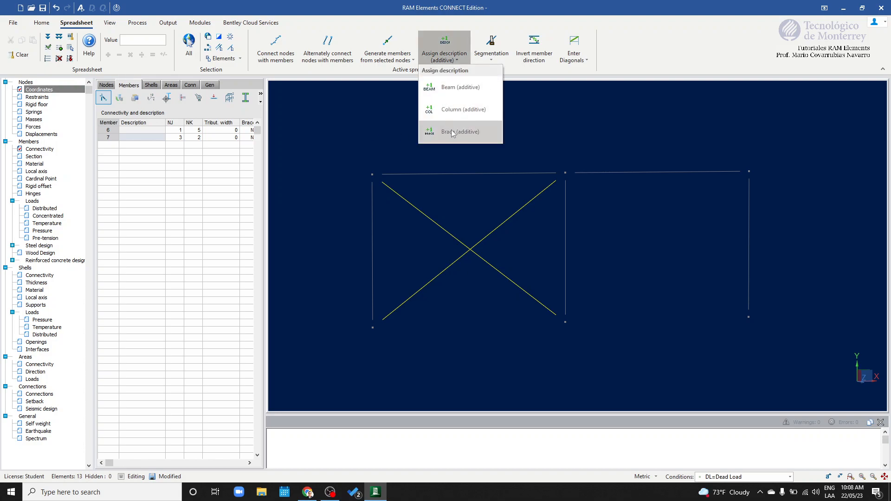
click(130, 134)
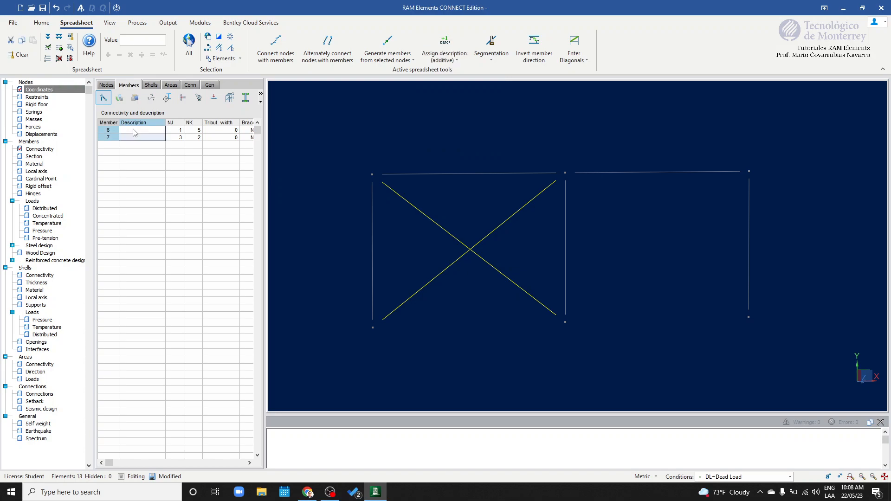
click(444, 57)
click(460, 130)
middle_drag(430, 276, 411, 256)
scroll(485, 253, down, 2)
click(605, 246)
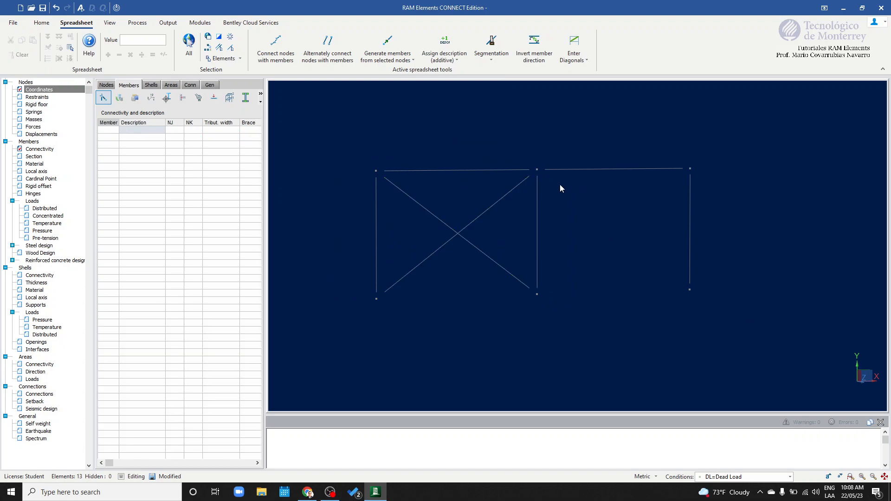
- Select all members sharing the "vigas" description, clear them, and select all members sharing the middle column's description
drag(470, 153, 438, 149)
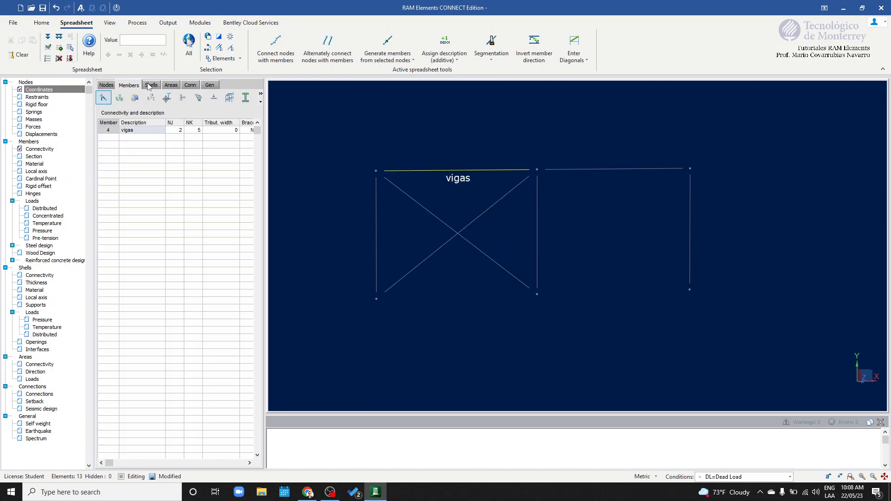
click(208, 48)
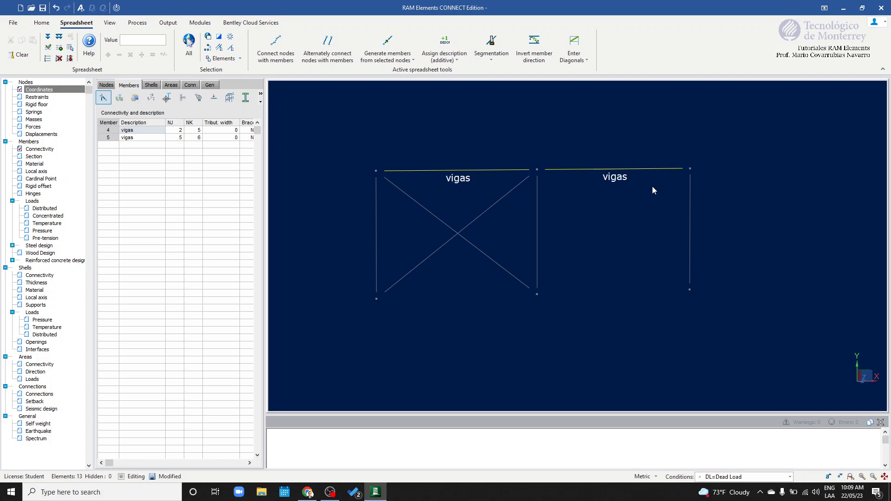
click(600, 252)
drag(572, 222, 536, 237)
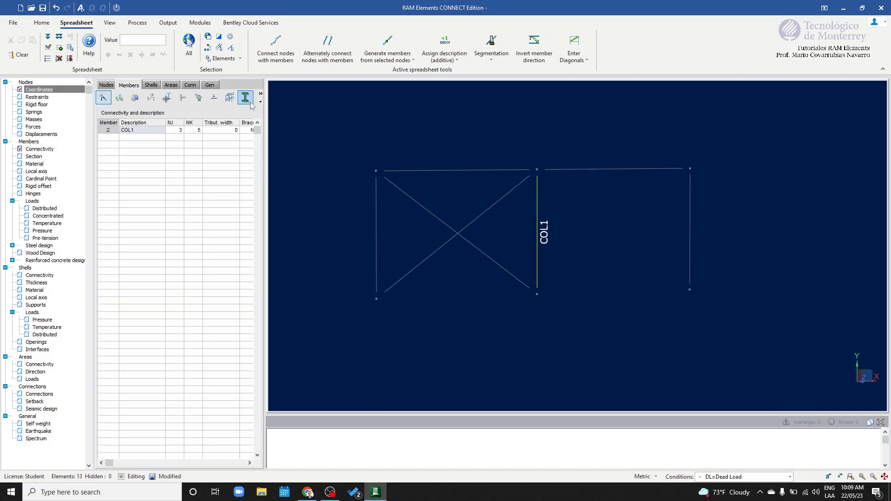
click(209, 48)
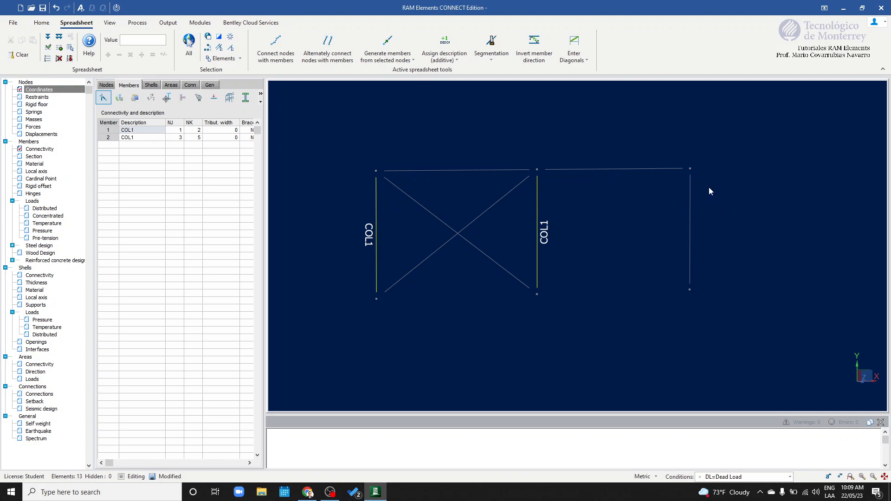
- Select the COL2 column with its end nodes, and separately the two braces, clearing the selection after each
drag(672, 157, 729, 325)
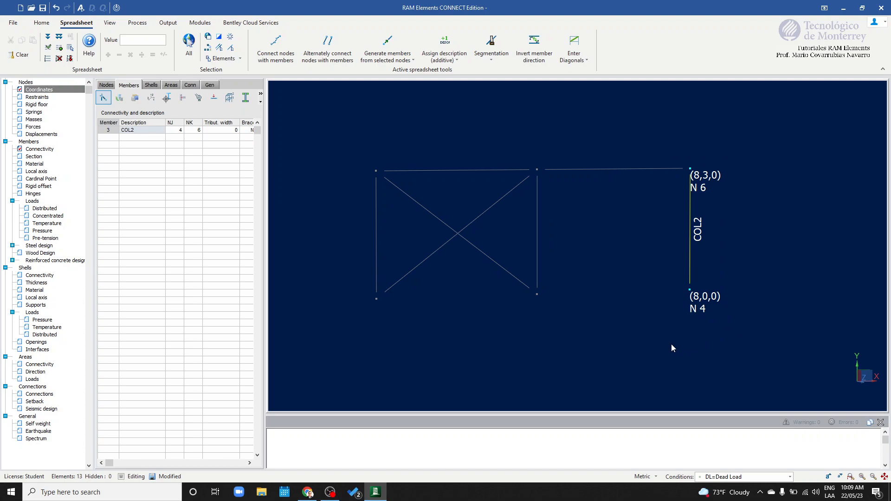
click(522, 299)
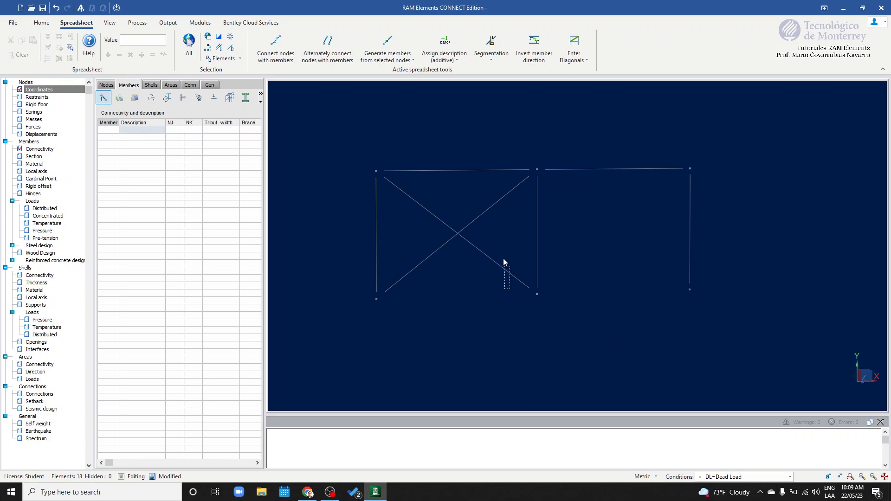
drag(505, 268, 501, 255)
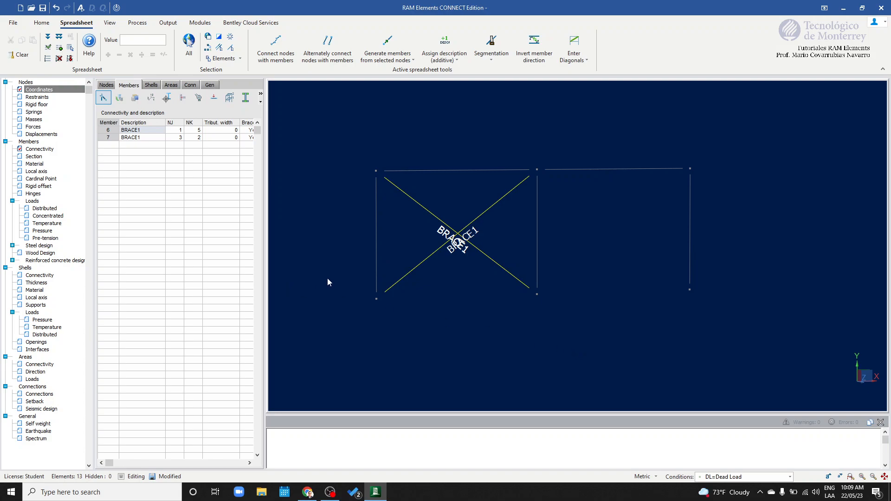
click(416, 295)
- Select all COL1 and BRACE1 members by shared description, and add both beams and the COL2 column to the selection
drag(422, 284, 336, 262)
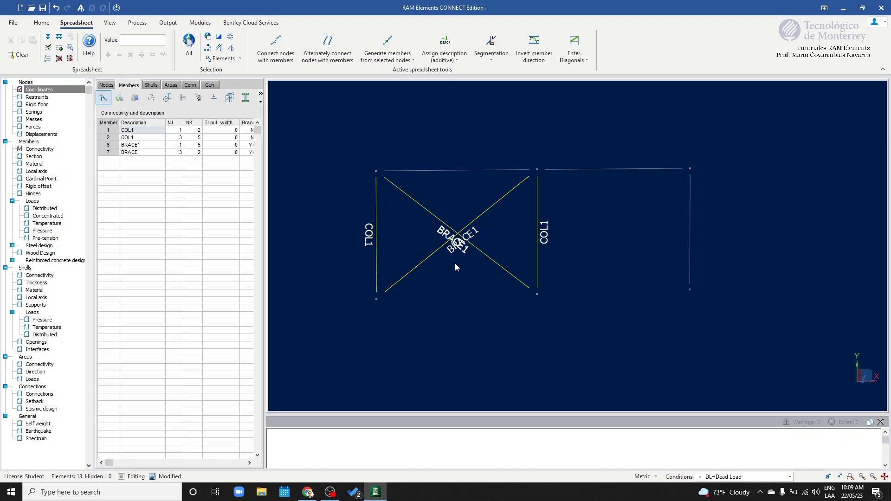
scroll(606, 299, up, 2)
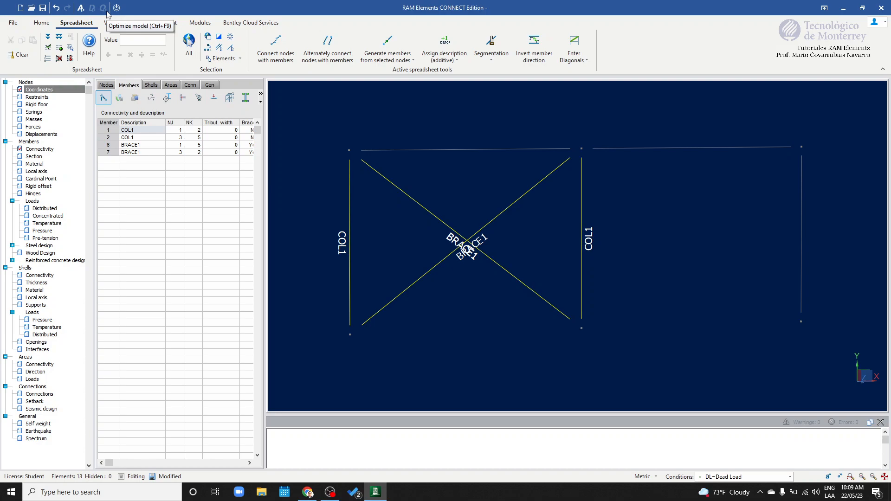
mouse_move(630, 187)
middle_down()
mouse_move(622, 249)
mouse_move(656, 257)
mouse_move(633, 248)
middle_up()
click(652, 177)
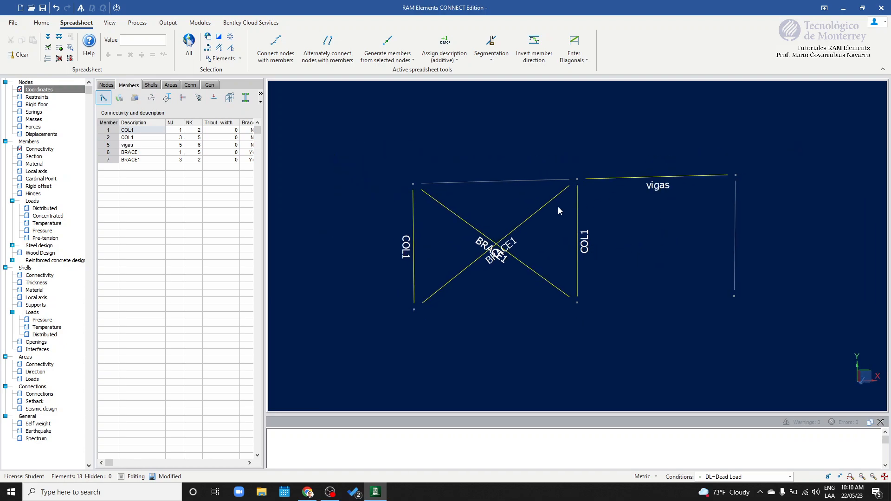
click(518, 181)
click(734, 236)
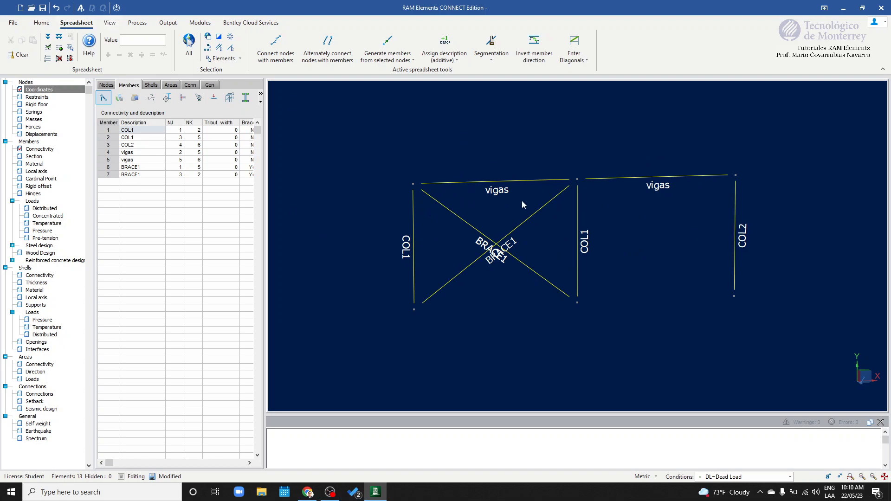
- Turn on member numbering in the model view
click(110, 22)
click(21, 45)
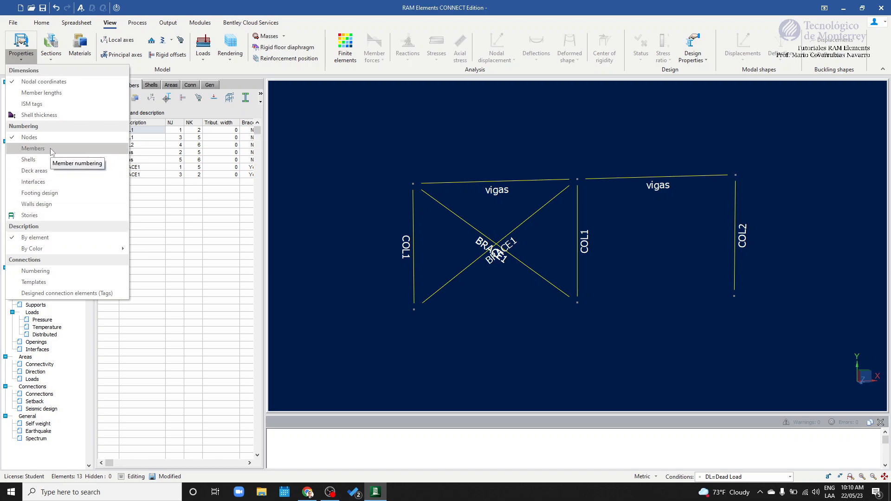
click(33, 148)
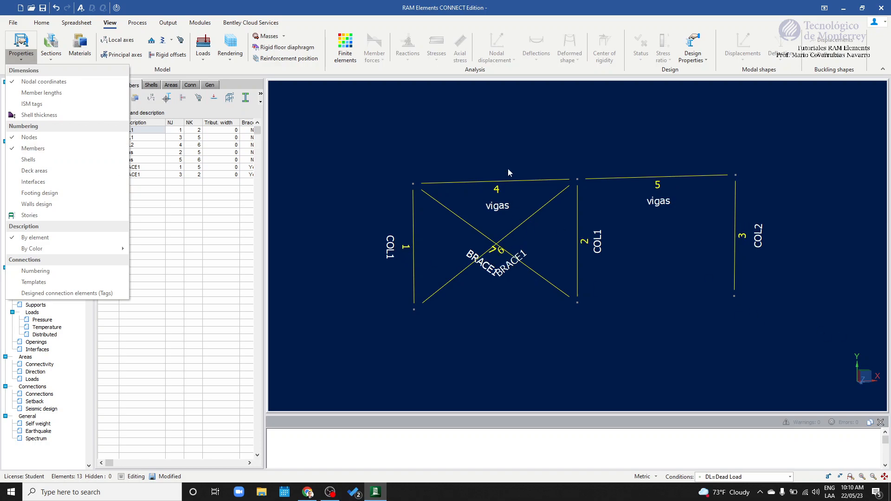
scroll(524, 232, up, 2)
click(551, 226)
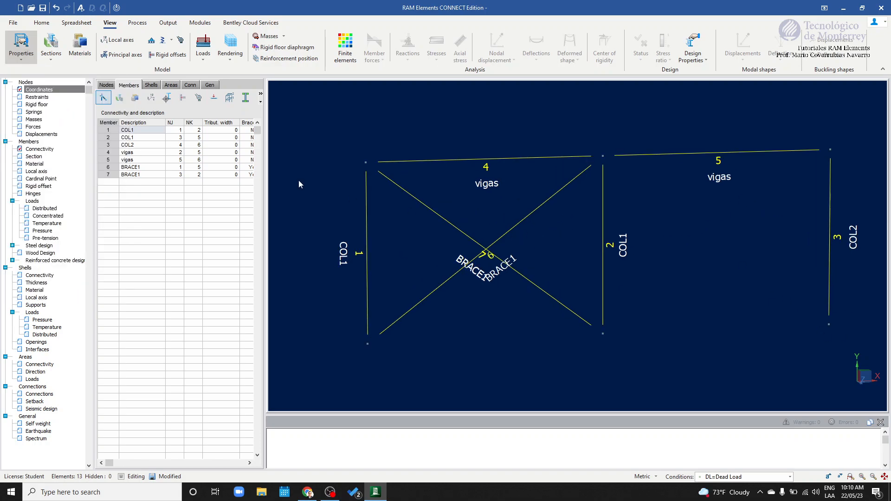
- Select the left column together with the other member sharing its COL1 description to examine their connectivity
drag(397, 236, 359, 234)
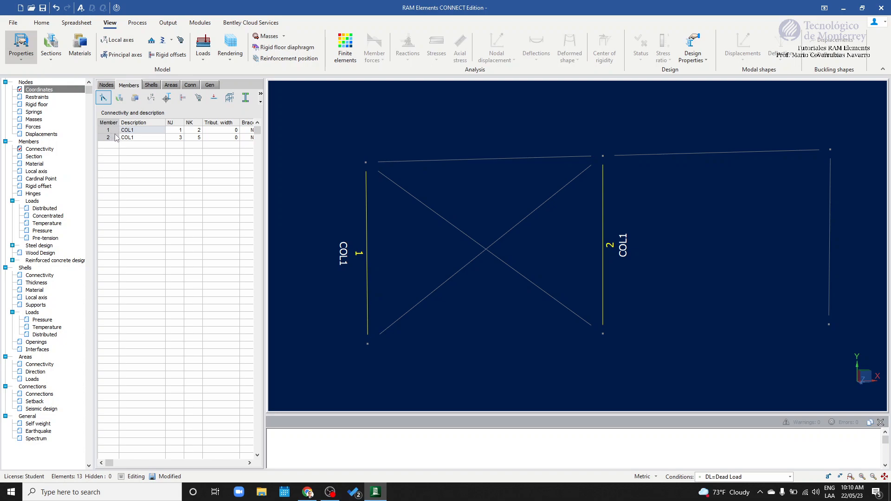
middle_drag(510, 220, 472, 203)
scroll(480, 206, down, 1)
middle_drag(600, 237, 595, 242)
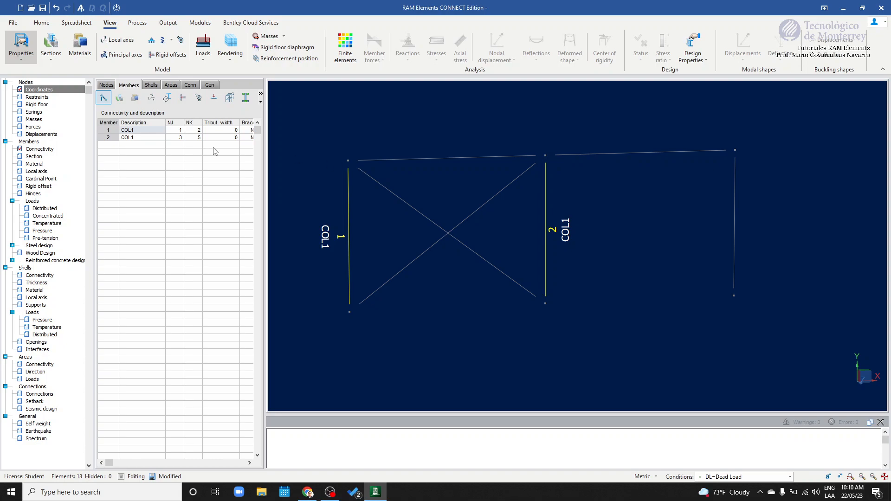
- Select the left column and the middle column, each with its end nodes, to compare their NJ and NK values
drag(326, 135, 378, 366)
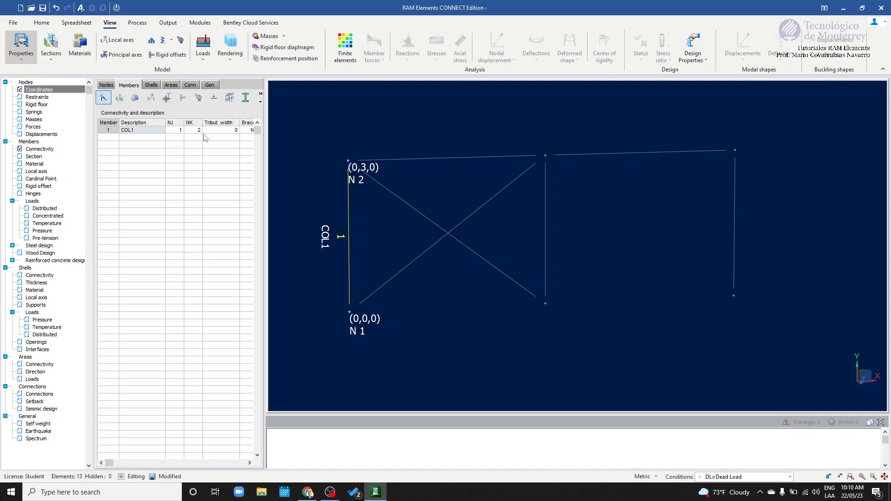
click(535, 229)
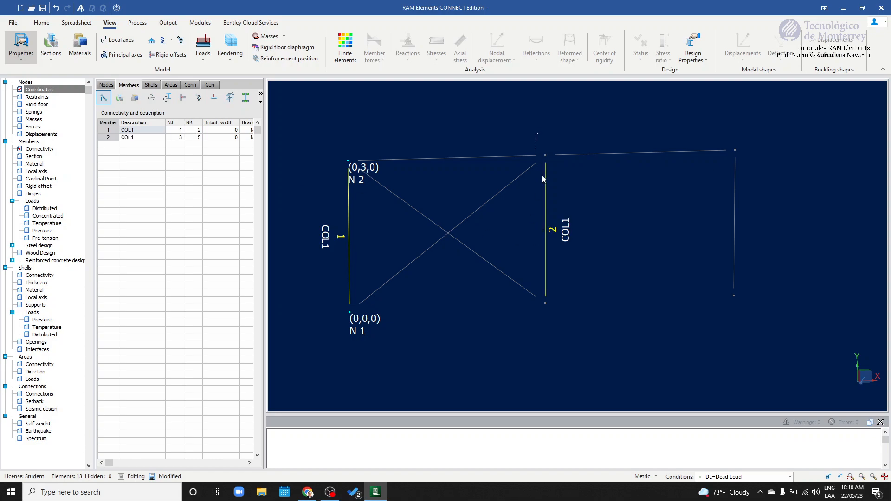
click(541, 158)
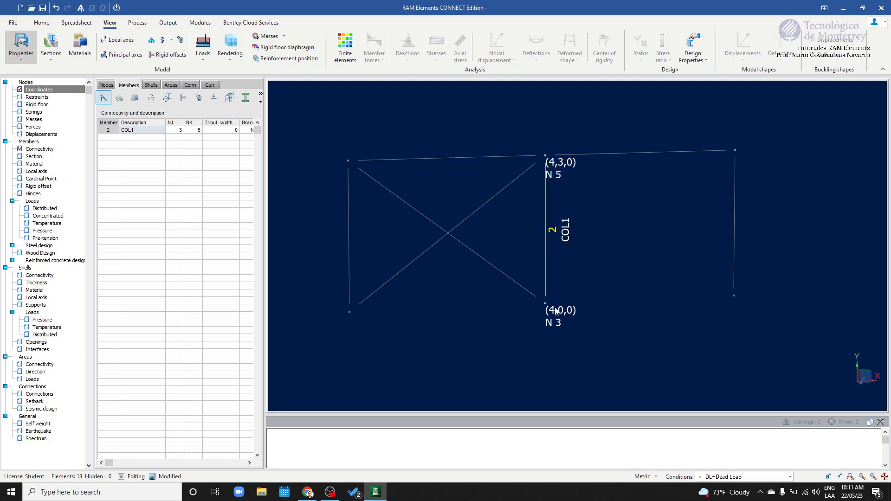
- Add the upper node at (8,3,0) to the selection and set the middle column's NK to 6
drag(761, 176, 762, 178)
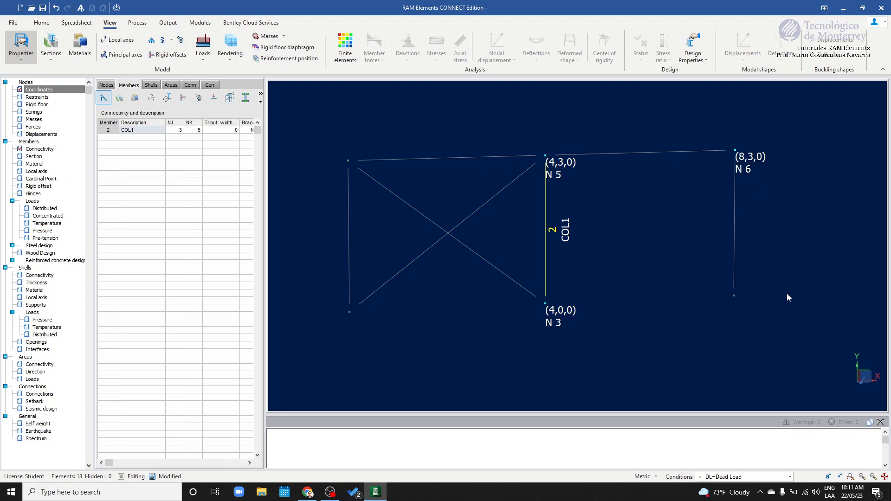
double_click(196, 132)
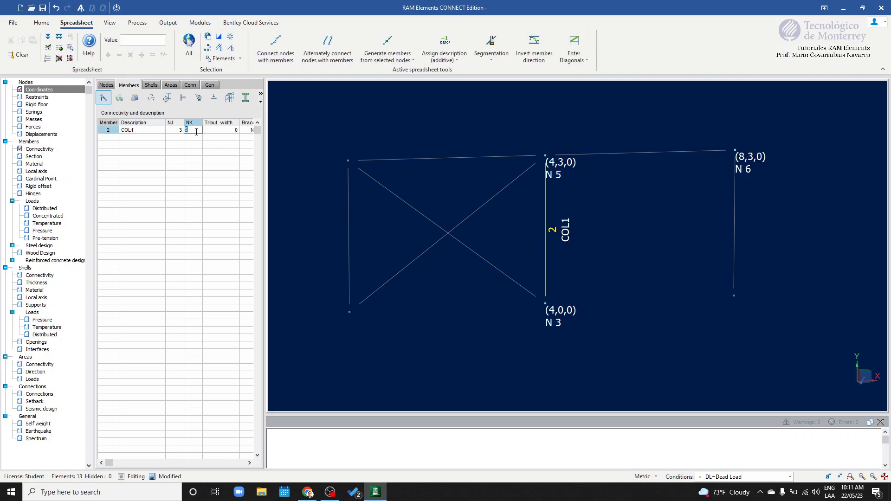
text(6)
key(Return)
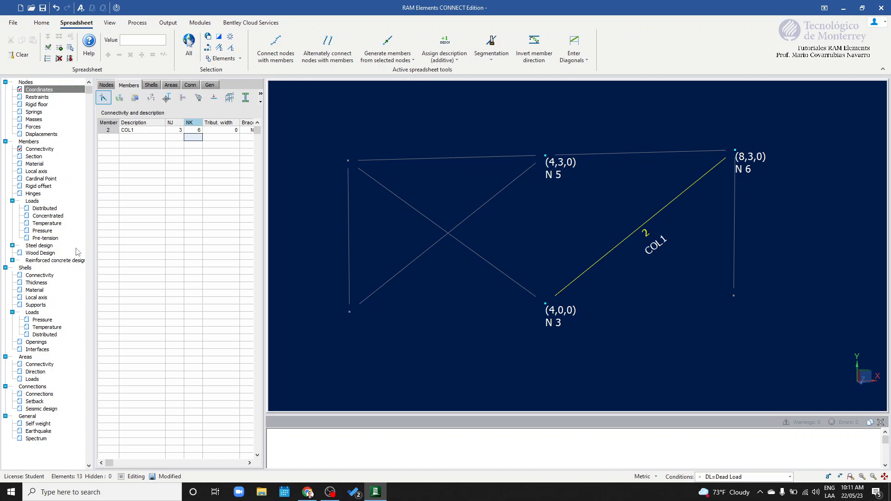
- Reverse the middle column's end nodes by setting its NJ to 5 and its NK to 3
click(176, 132)
click(177, 132)
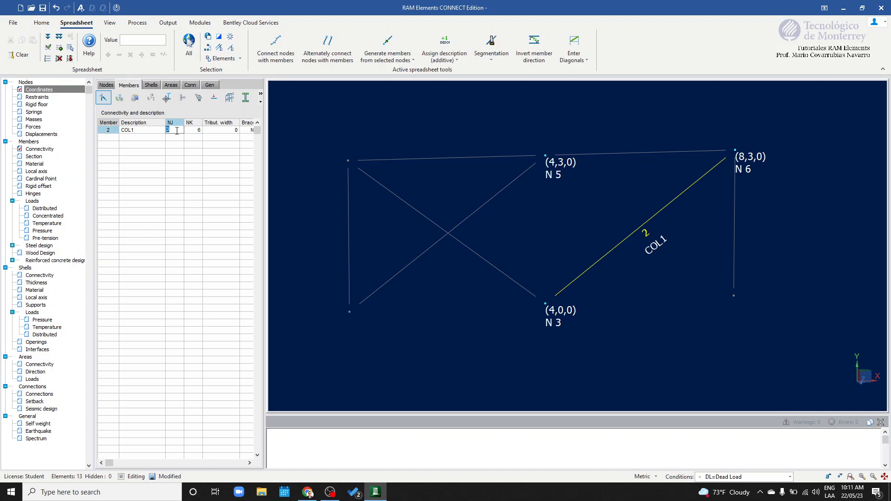
key(Return)
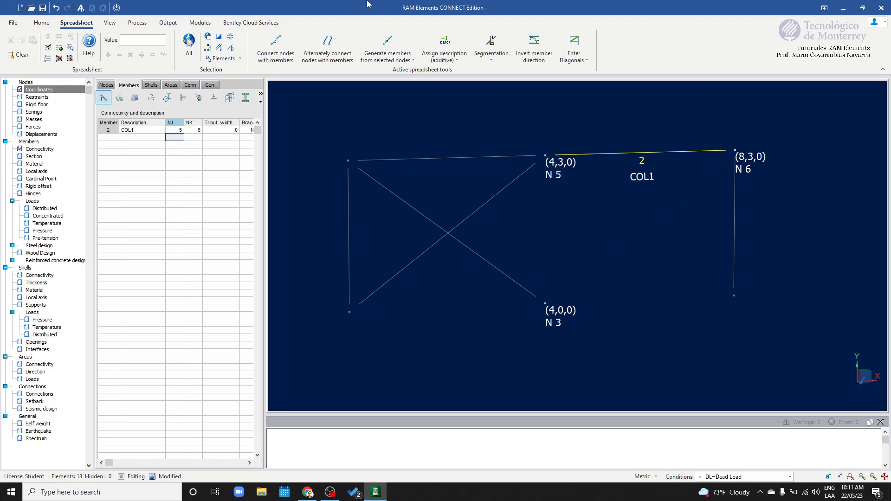
click(193, 130)
text(3)
key(Return)
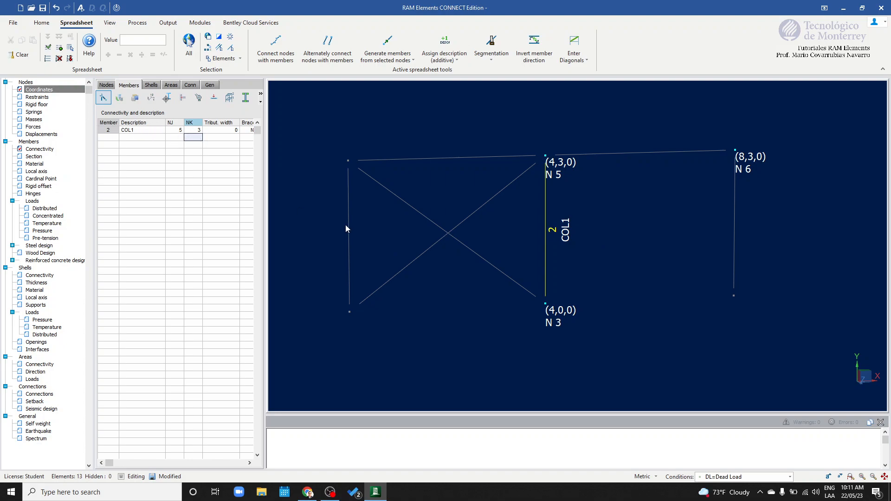
- Widen the member table and select only the two diagonal braces to examine their Brace setting and the available description types
drag(265, 216, 317, 218)
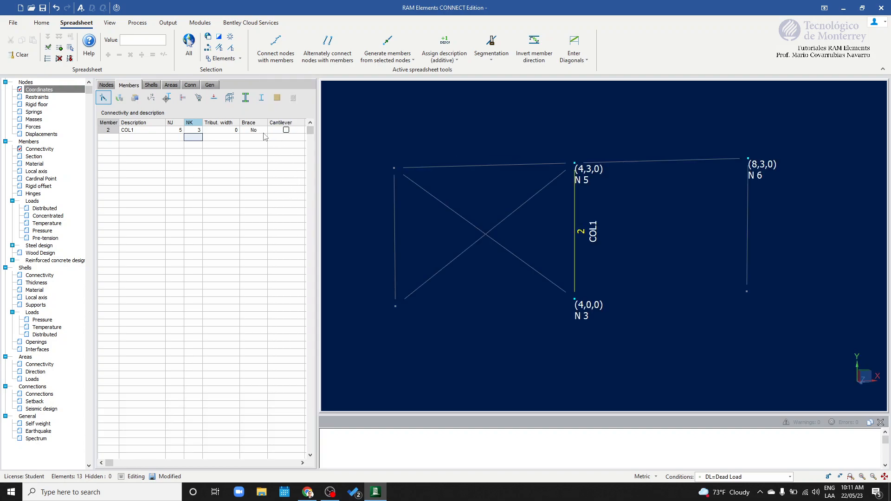
drag(493, 274, 468, 207)
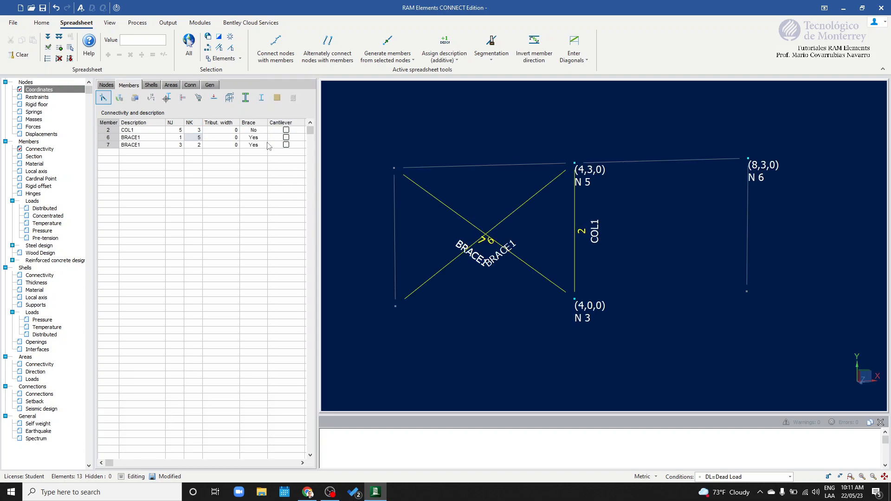
drag(493, 295, 468, 196)
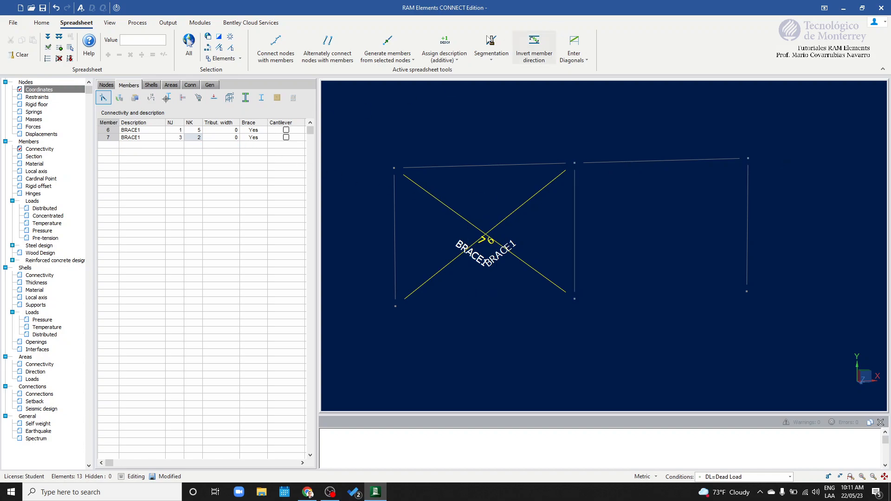
click(448, 61)
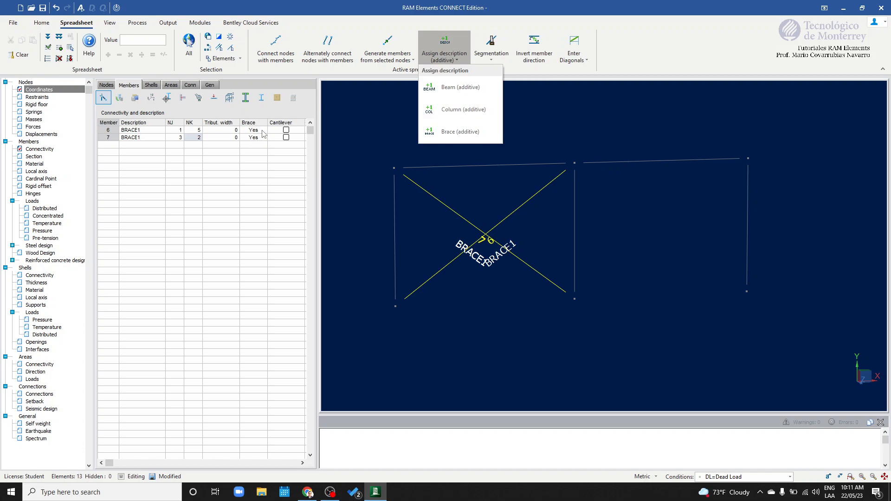
click(477, 194)
- Switch the middle column's Brace setting to Yes and back to No
drag(593, 224, 537, 205)
double_click(264, 131)
click(263, 133)
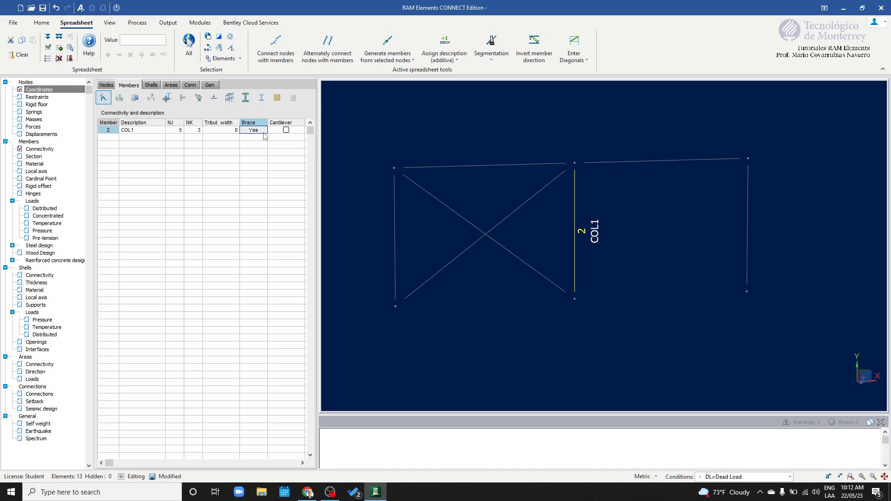
click(264, 133)
- Add the outer two columns to the selection and mark both COL1 columns as Cantilever
drag(403, 223, 372, 210)
drag(799, 257, 646, 222)
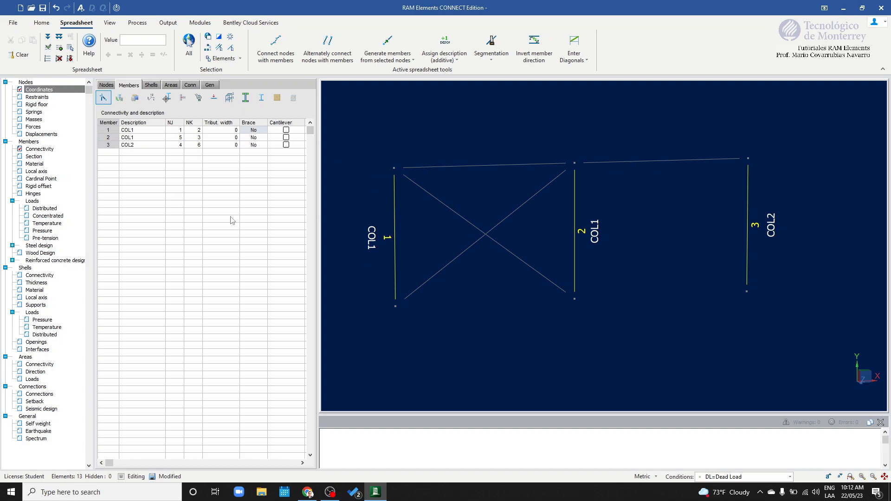
click(286, 130)
click(286, 137)
click(287, 138)
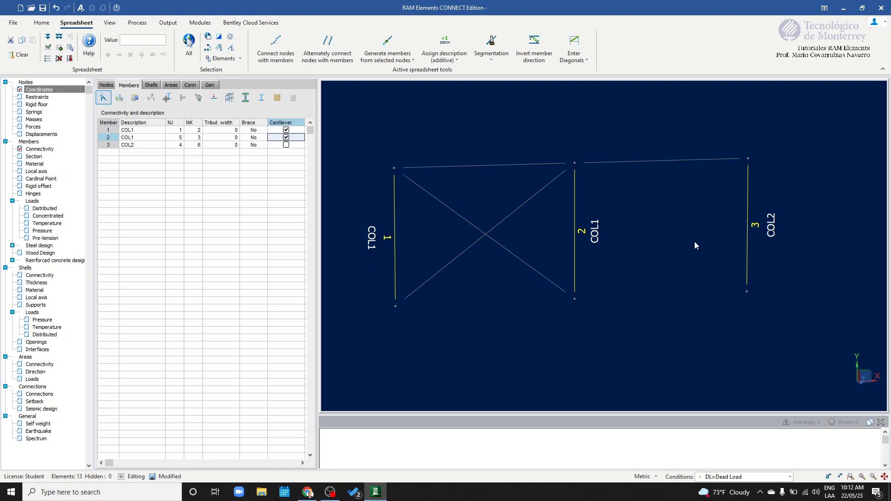
- Select all columns, beams and braces without their nodes and delete them
middle_drag(603, 204, 675, 238)
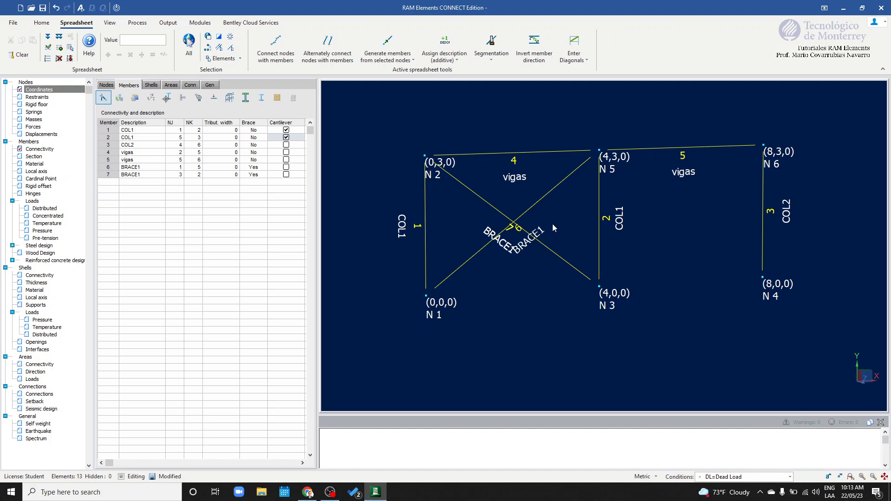
scroll(552, 224, up, 2)
middle_drag(555, 235, 622, 240)
scroll(615, 246, down, 2)
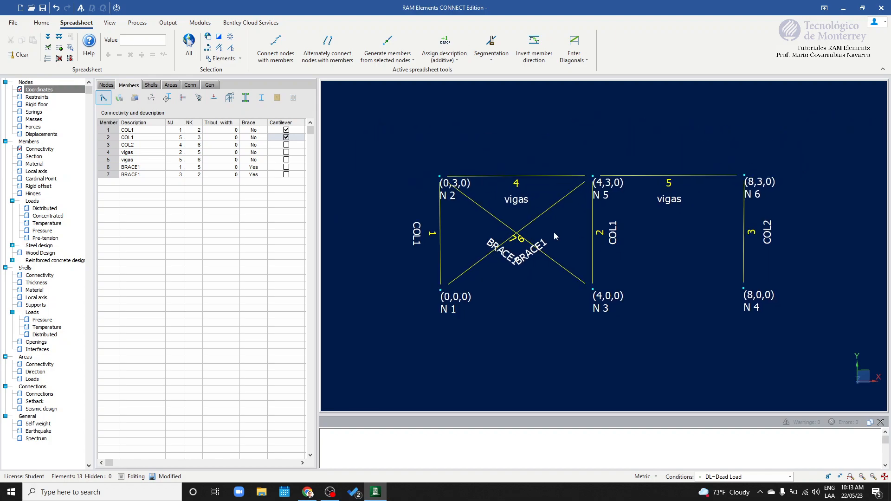
drag(646, 249, 410, 205)
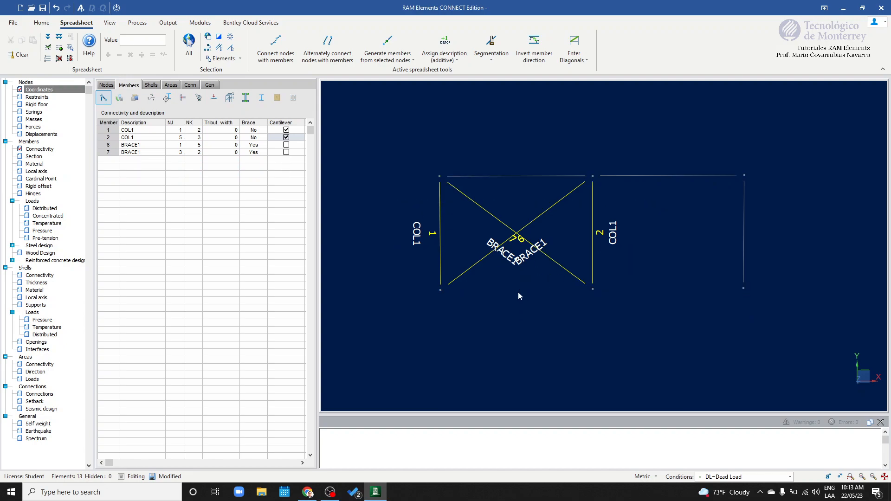
click(529, 176)
click(724, 175)
click(744, 250)
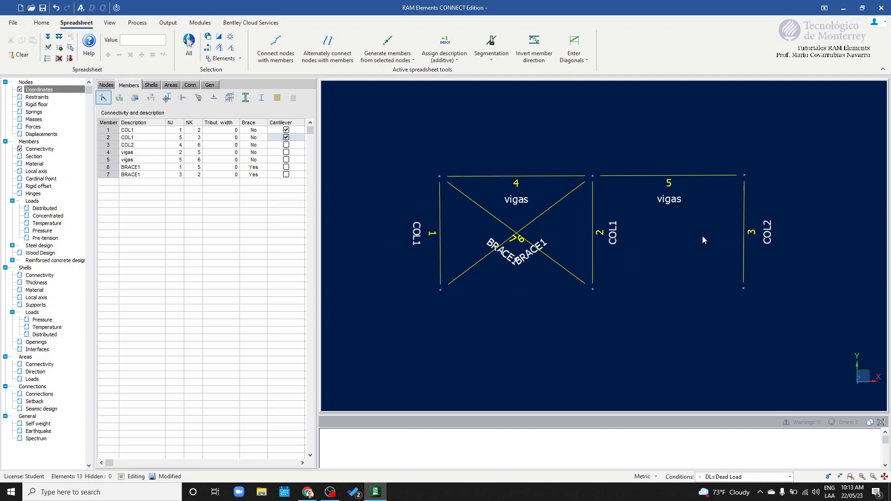
key(Delete)
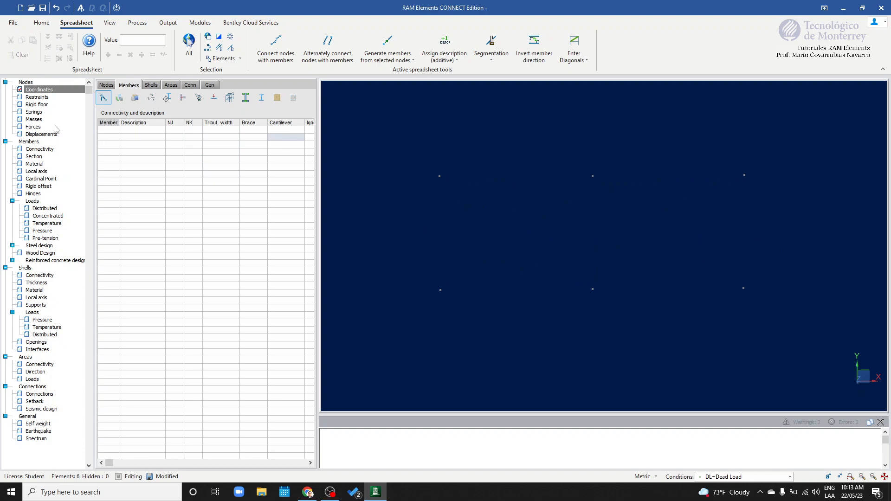
- Select all six nodes and bring up the connectivity and description table for shells
click(151, 85)
middle_drag(531, 254, 532, 246)
drag(412, 135, 836, 358)
middle_drag(836, 358, 738, 321)
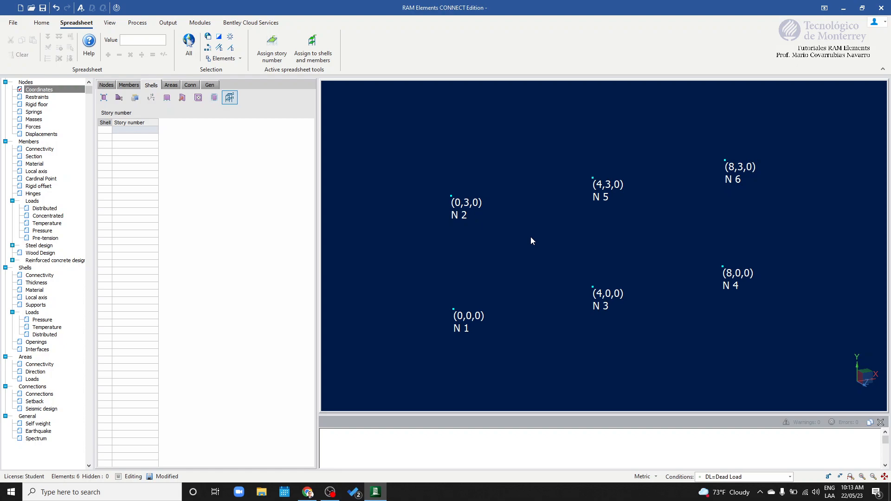
click(129, 85)
click(155, 87)
click(170, 86)
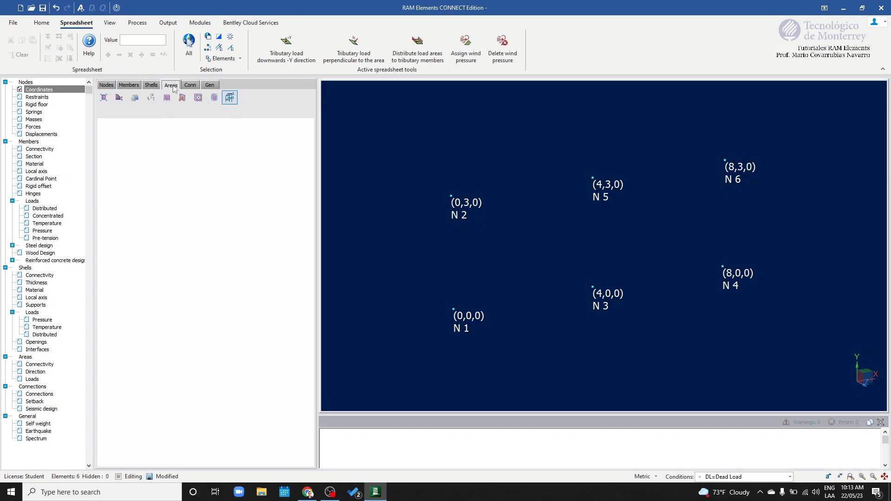
click(155, 86)
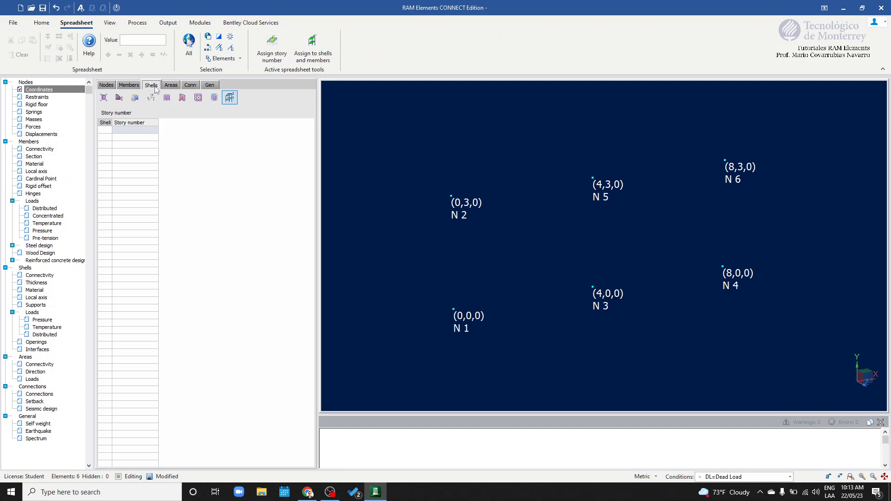
click(107, 101)
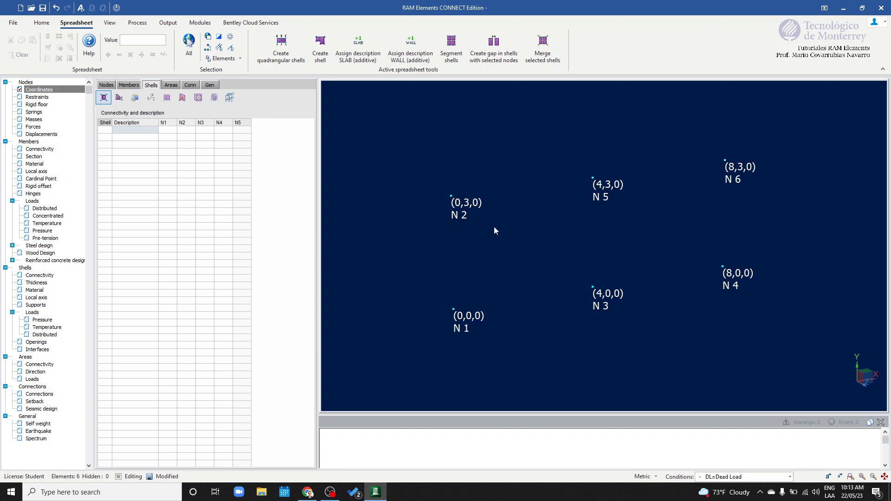
- Define a shell in the table with N1 as 1, N2 as 2, N3 as 5 and N4 as 2
click(171, 130)
text(1)
text(2)
key(Tab)
text(5)
key(Tab)
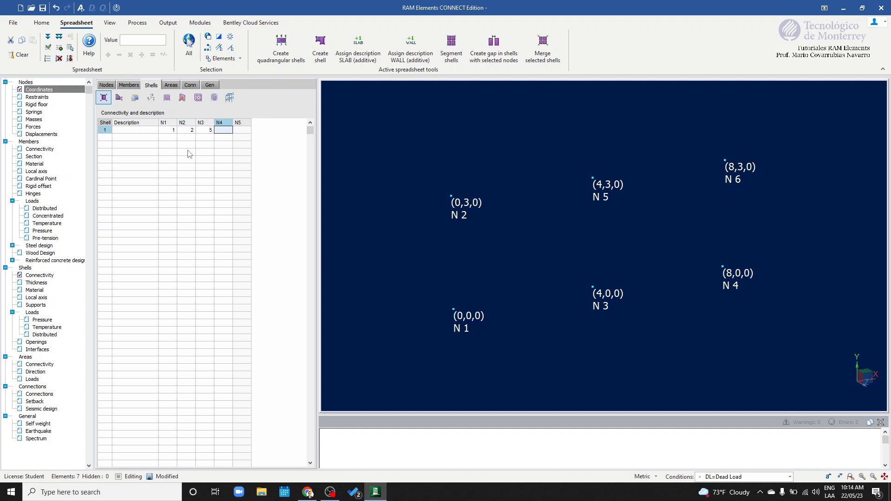
text(2)
key(Return)
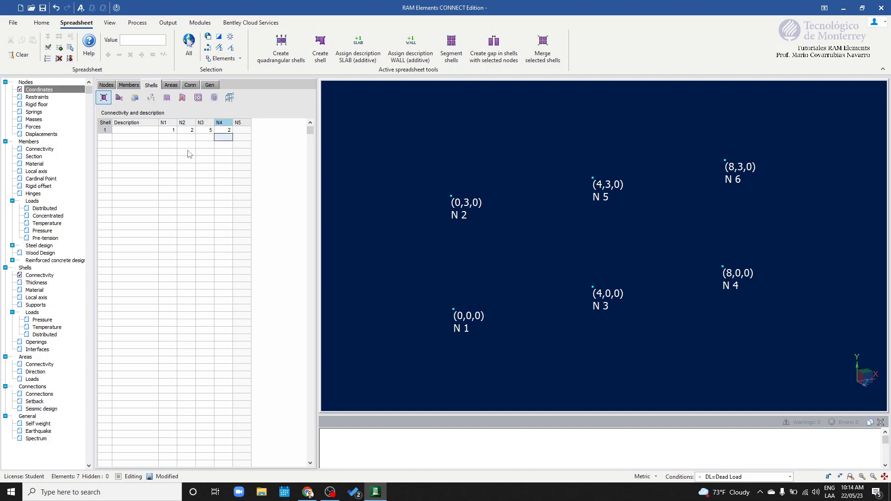
scroll(501, 235, down, 3)
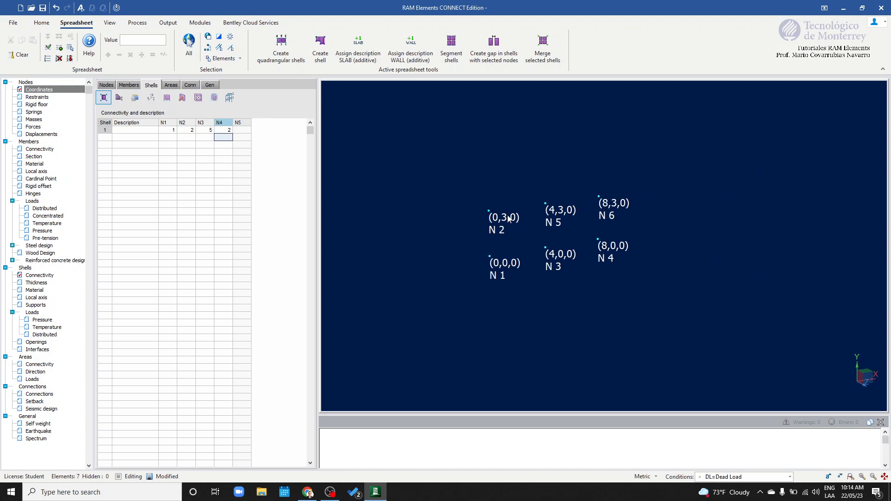
click(496, 194)
drag(472, 165, 696, 302)
scroll(547, 234, up, 3)
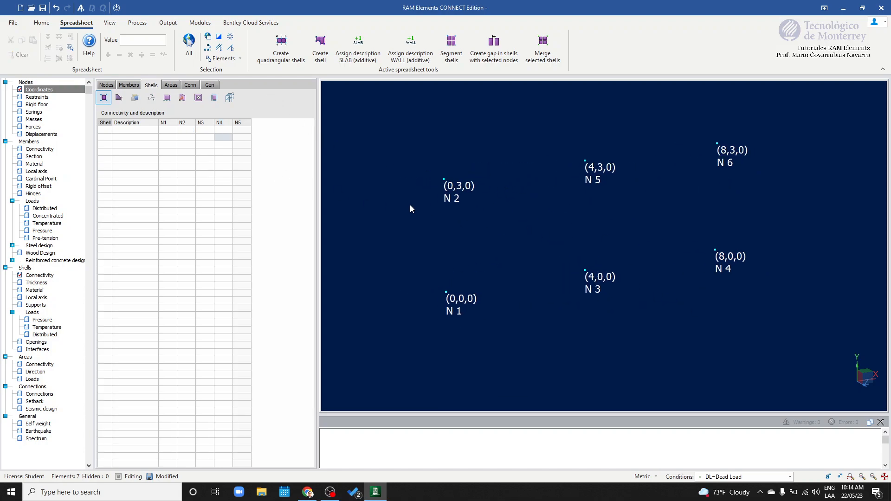
drag(472, 320, 532, 359)
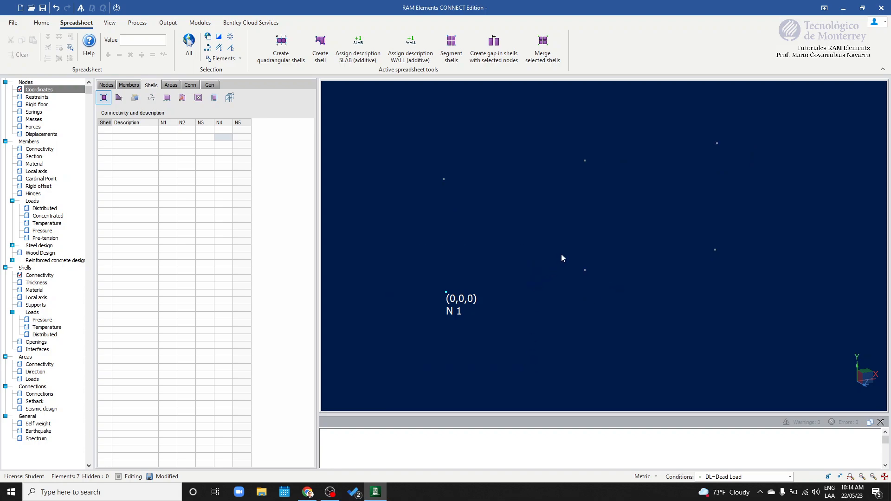
drag(554, 132, 637, 206)
drag(406, 135, 465, 205)
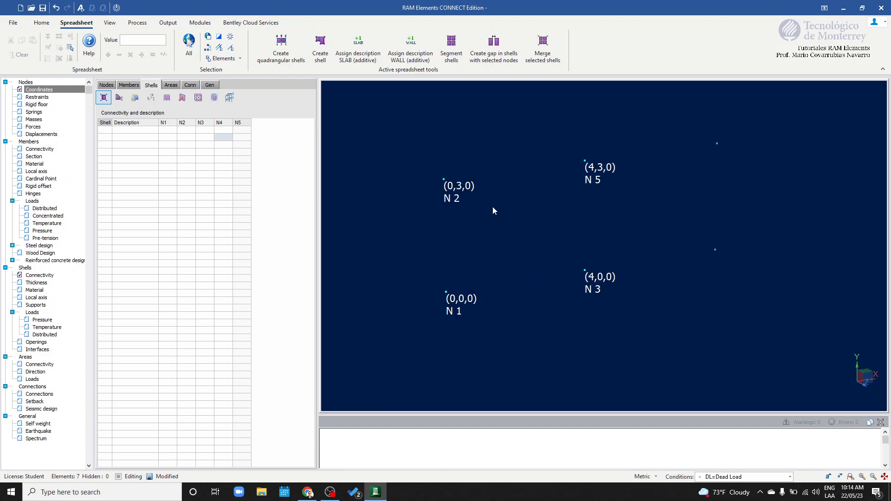
click(493, 246)
drag(432, 259, 480, 326)
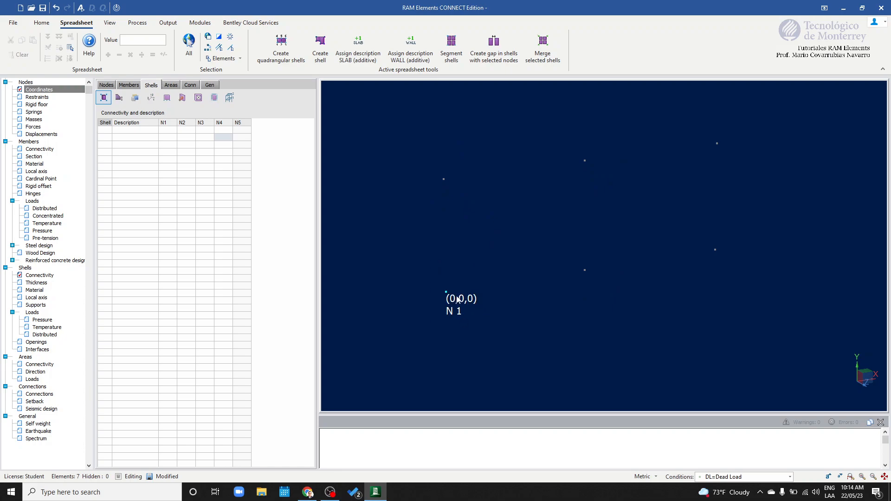
- Try to create a quadrangular shell from nodes 1, 3, 5 and 2, selected in order around the first bay
middle_drag(601, 246, 607, 253)
scroll(500, 274, up, 2)
drag(424, 279, 494, 364)
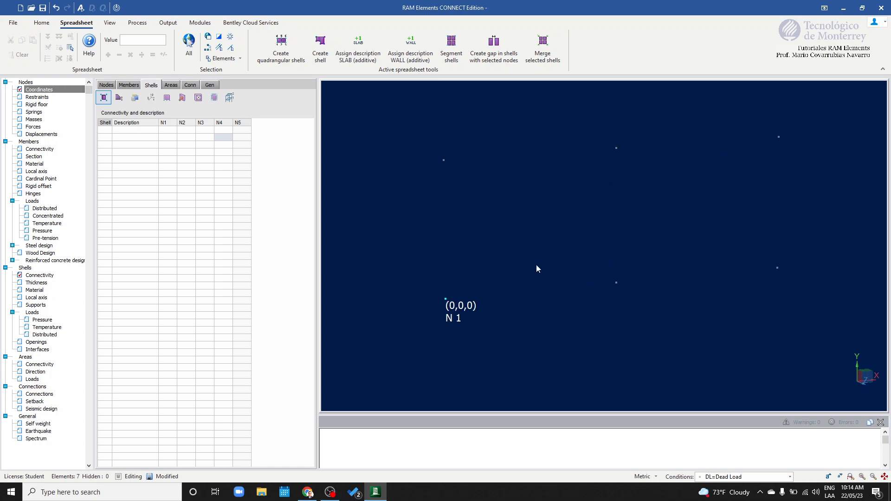
drag(562, 266, 733, 396)
drag(589, 122, 650, 173)
drag(420, 135, 471, 191)
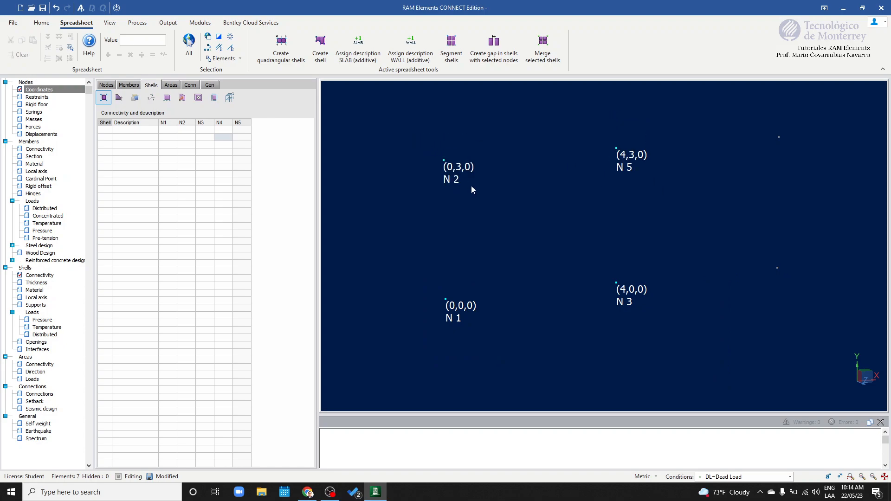
click(282, 54)
- Reselect nodes 1, 3, 5 and 2 in that order and create a single shell from them
middle_drag(464, 207, 487, 246)
drag(428, 293, 464, 331)
drag(580, 249, 630, 319)
drag(572, 135, 628, 179)
drag(433, 171, 448, 180)
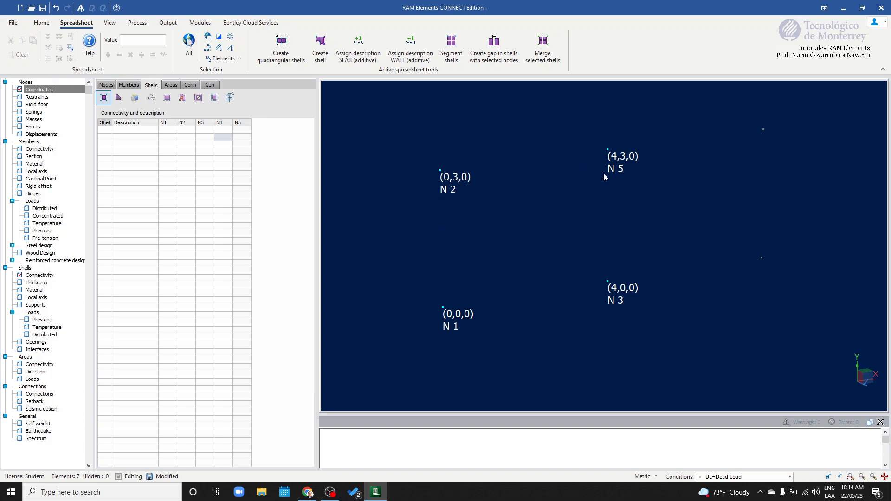
click(320, 51)
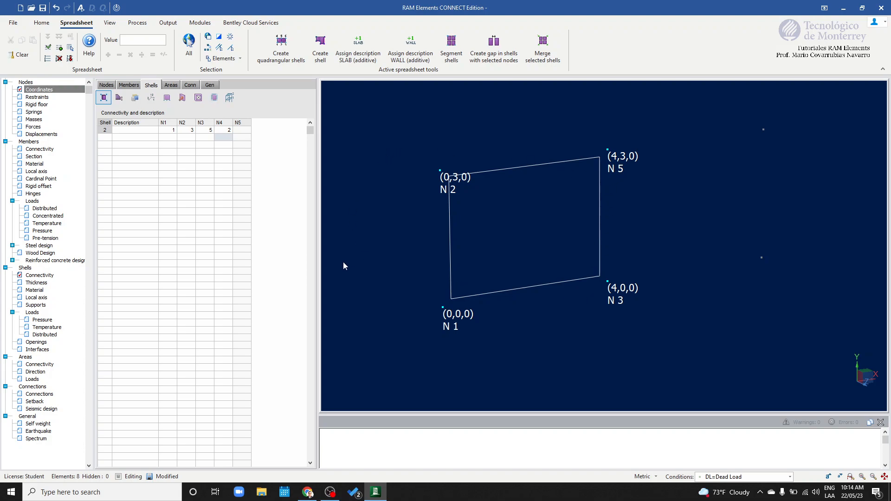
- Undo the shell creation and generate a quadrangular shell from the same four selected nodes instead
key(ctrl+z)
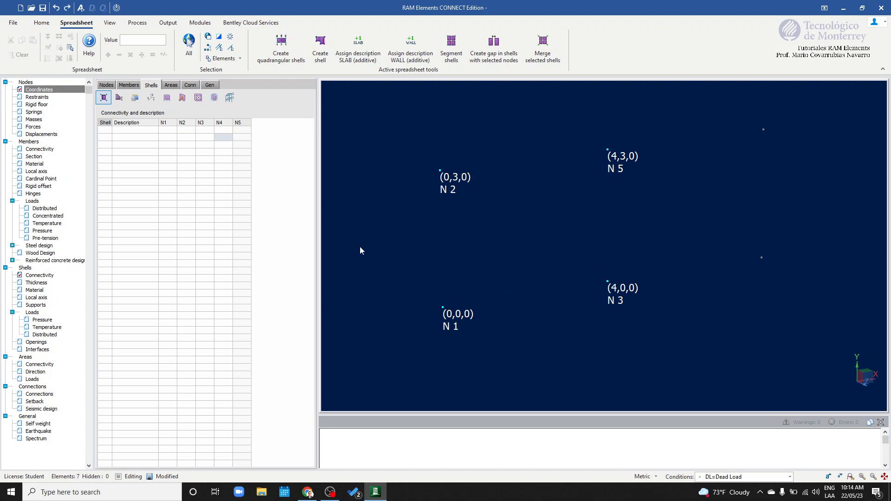
click(291, 45)
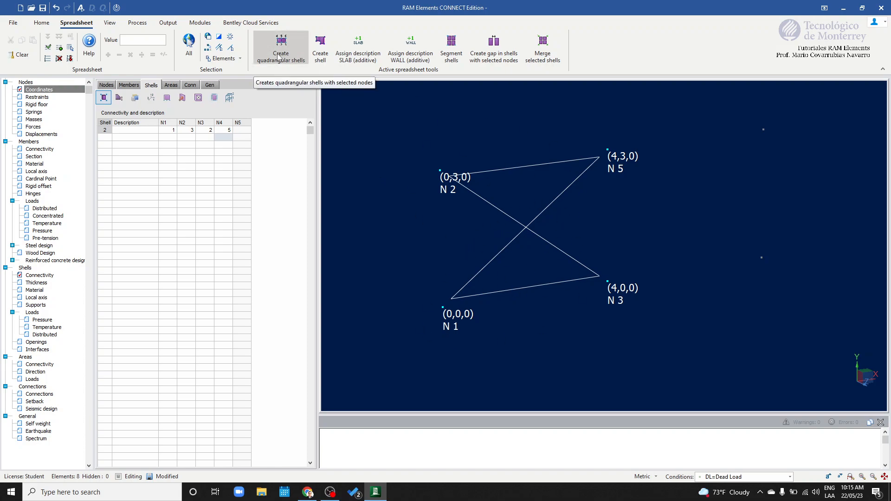
- Delete the crossed shell spanning nodes 1, 3, 2 and 5
click(525, 248)
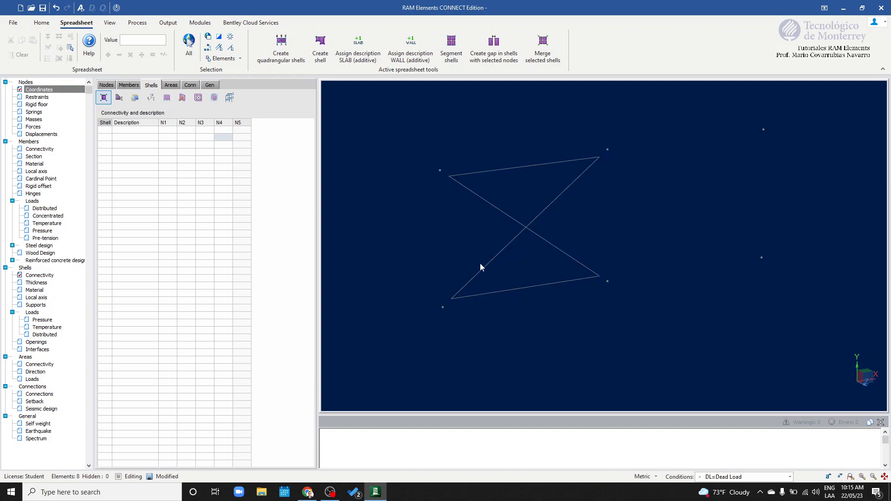
click(511, 223)
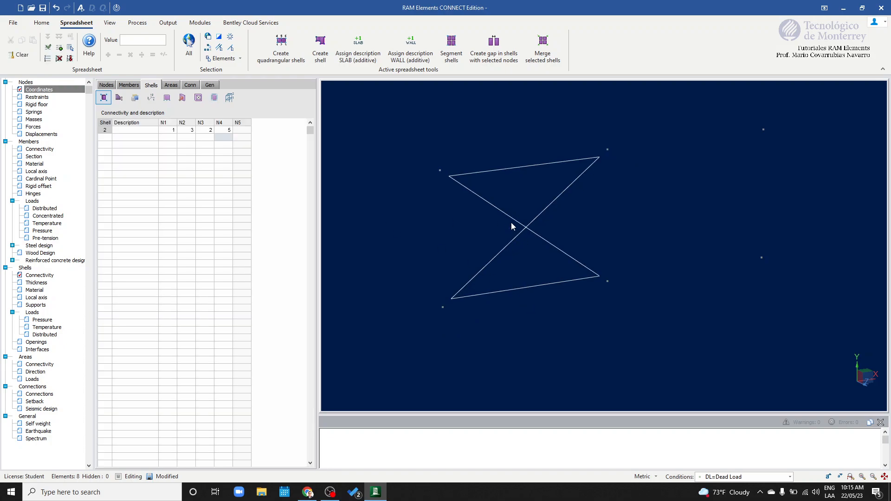
key(Delete)
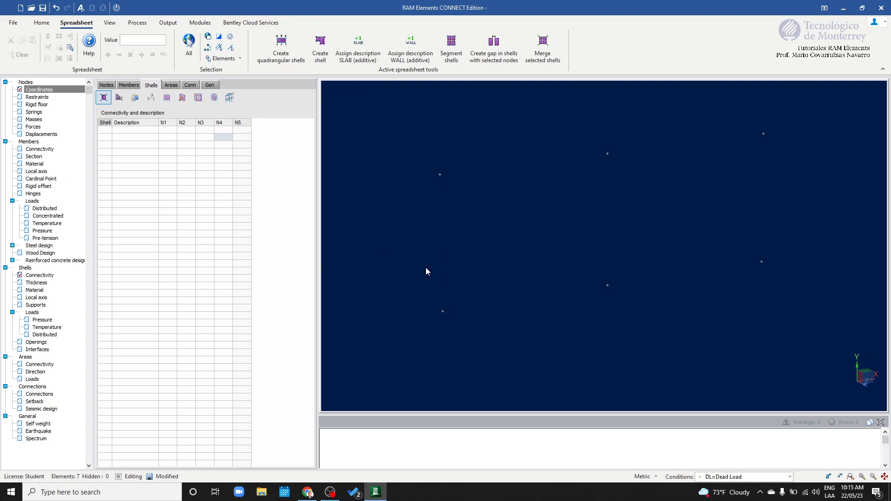
- Select nodes 1, 3, 4, 2, 5 and 6 in that order and generate quadrangular shells from them
drag(425, 275, 548, 383)
drag(423, 280, 499, 374)
drag(579, 257, 682, 369)
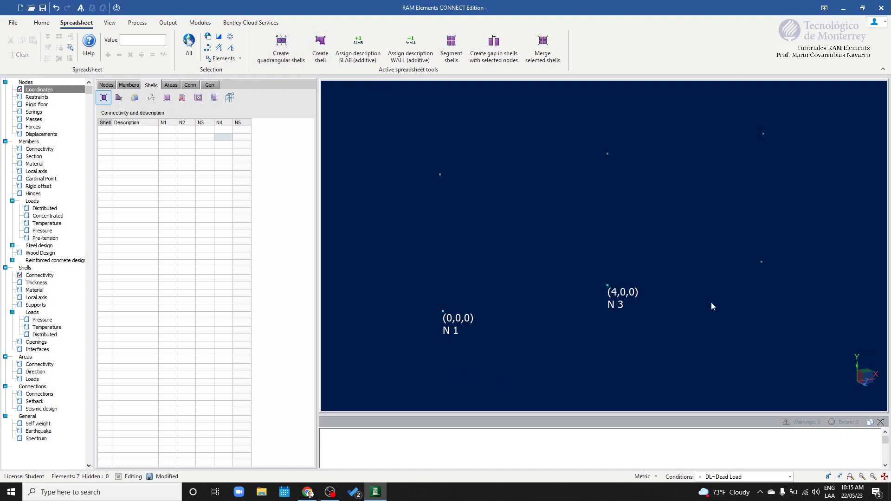
drag(737, 241, 790, 348)
drag(458, 194, 472, 208)
drag(629, 168, 629, 169)
drag(722, 110, 783, 165)
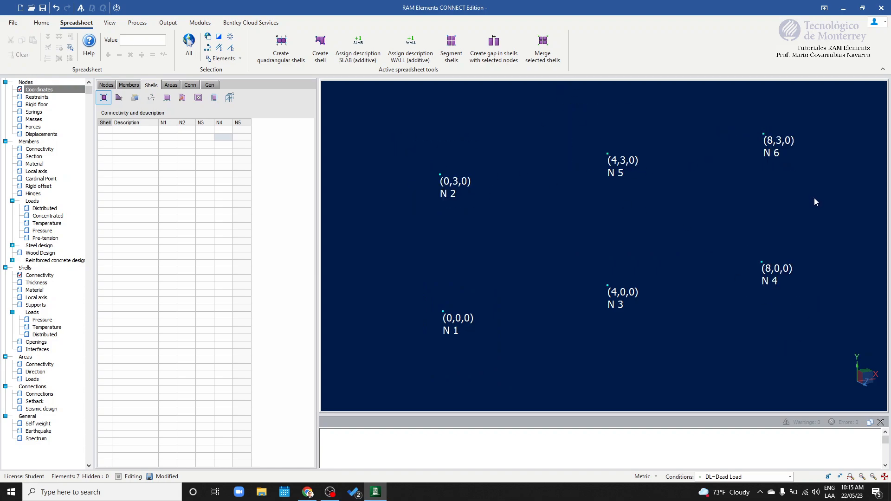
click(280, 44)
- Delete both quadrangular shells, leaving only the six nodes
middle_drag(720, 249, 601, 251)
click(573, 254)
click(639, 241)
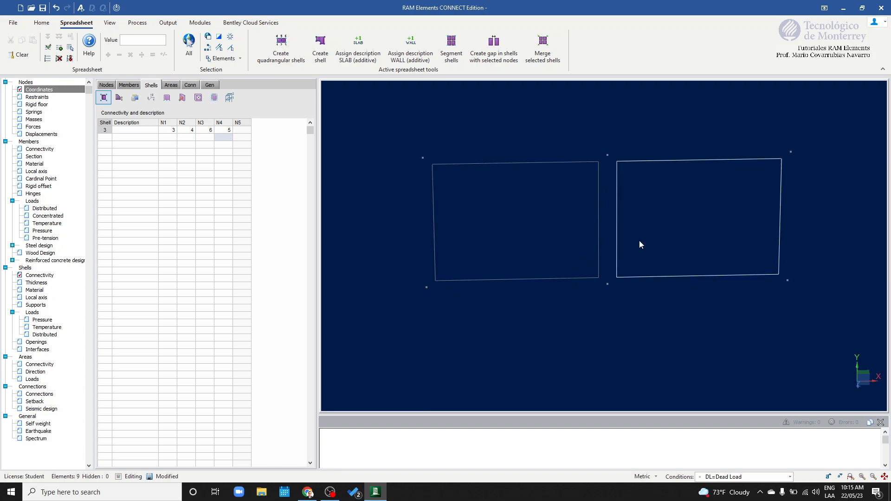
key(Delete)
click(550, 195)
key(Delete)
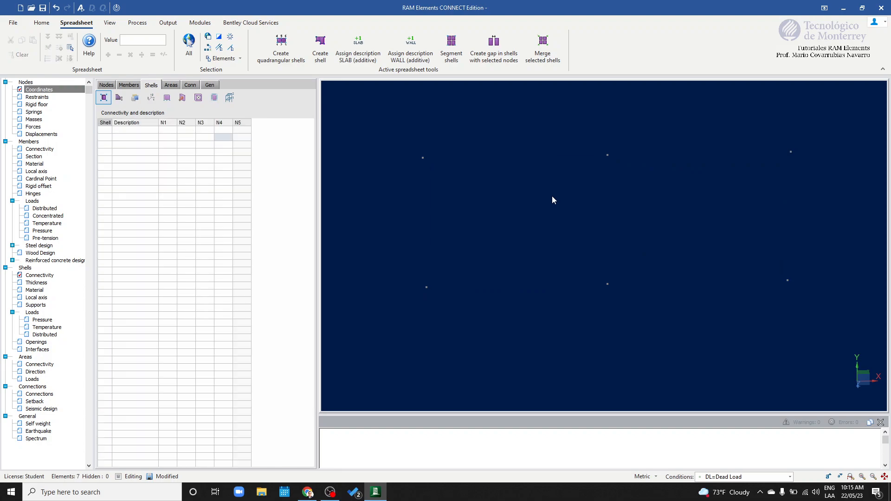
- Select nodes 1, 3, 4, 6, 5 and 2 around the perimeter and create one single shell from them
drag(406, 255, 497, 332)
middle_drag(616, 258, 622, 259)
drag(571, 253, 683, 351)
drag(715, 248, 829, 343)
drag(757, 133, 838, 202)
drag(567, 123, 681, 205)
drag(403, 124, 455, 191)
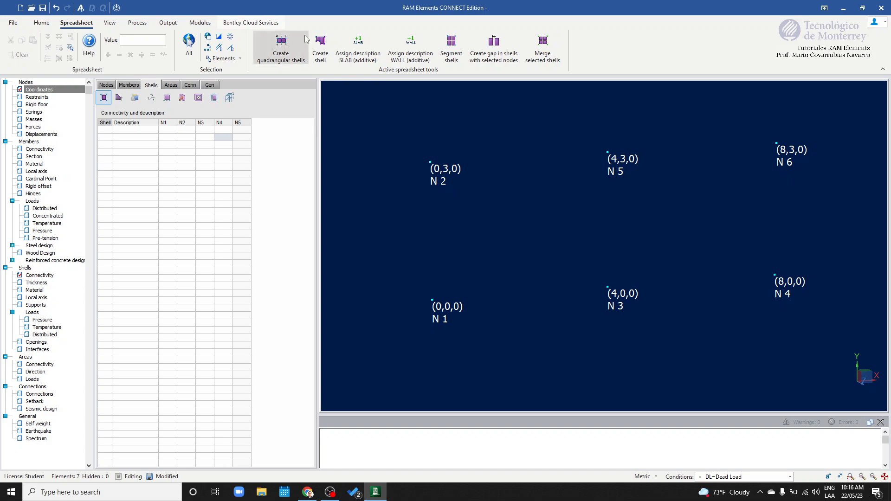
click(320, 51)
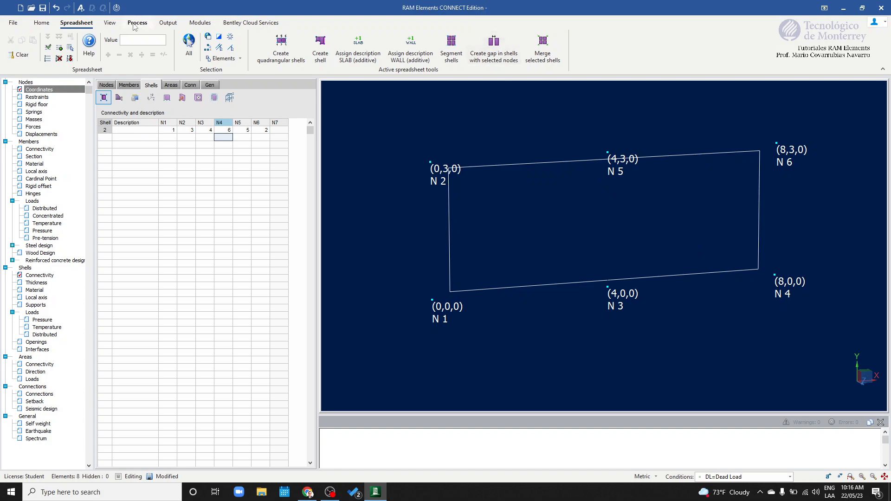
- Display the shell numbering in the model view
click(109, 22)
click(22, 55)
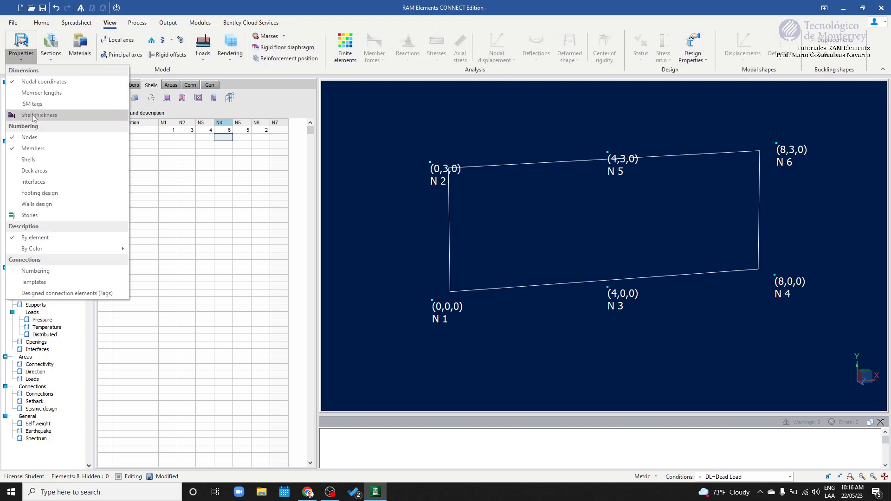
click(28, 159)
click(634, 230)
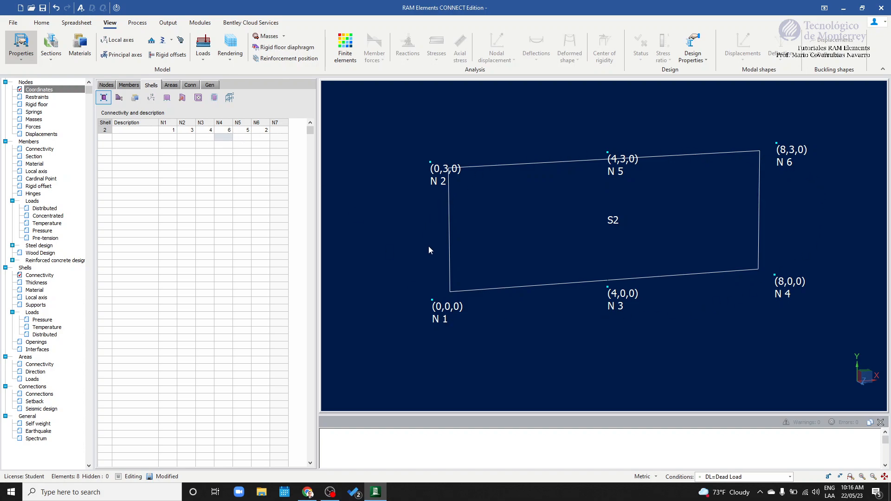
- Clear the six-node shell's N6 entry in the connectivity table and re-enter node 2 there
click(265, 134)
click(264, 131)
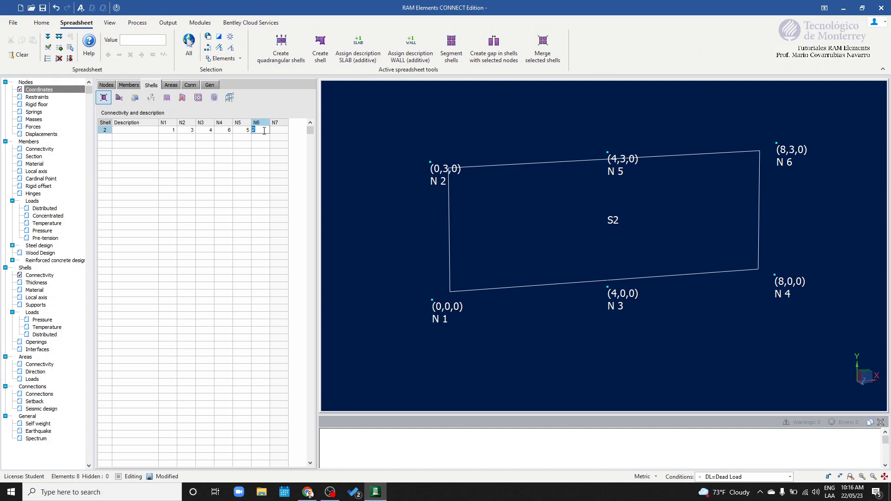
key(Return)
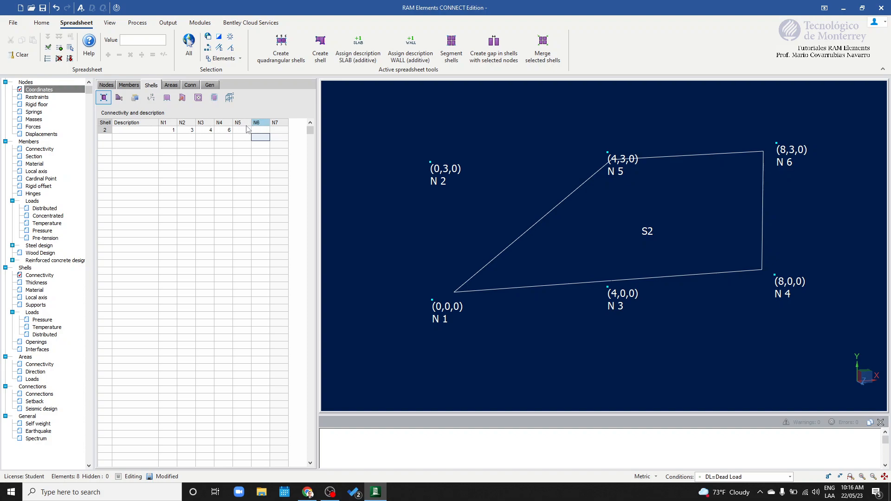
click(262, 130)
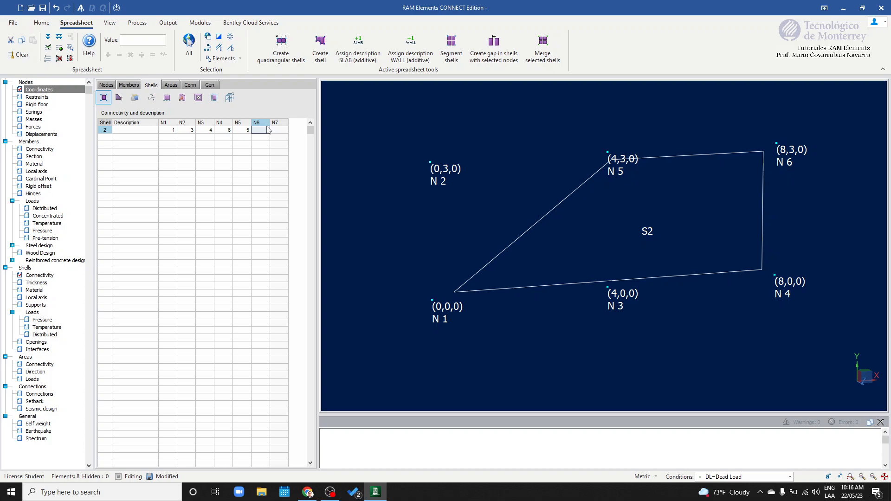
text(2)
key(Return)
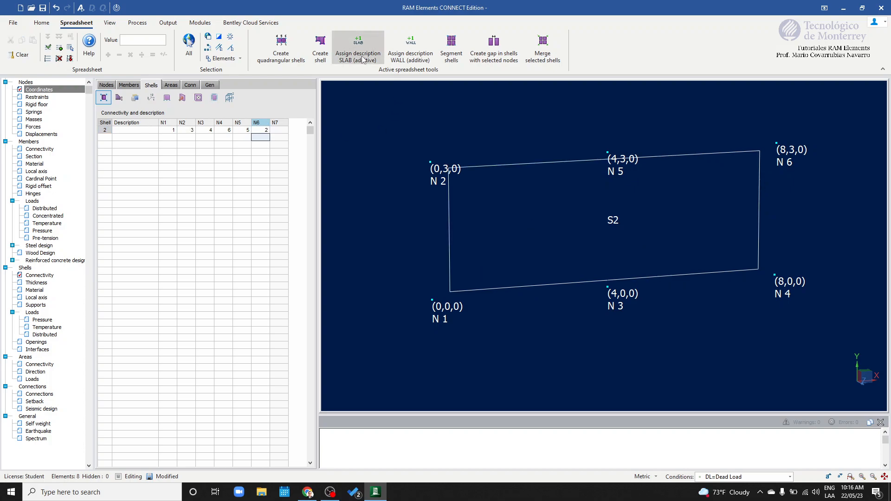
- Assign an additive WALL description to the six-node shell
click(413, 62)
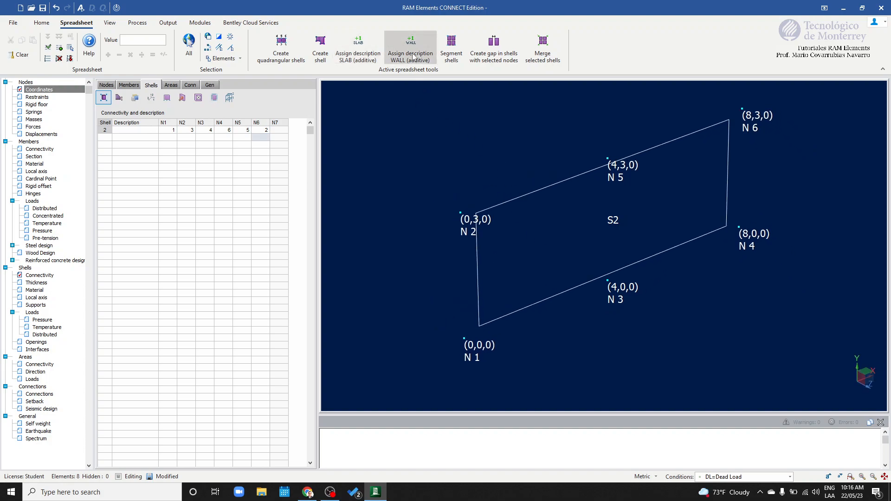
middle_drag(712, 211, 613, 210)
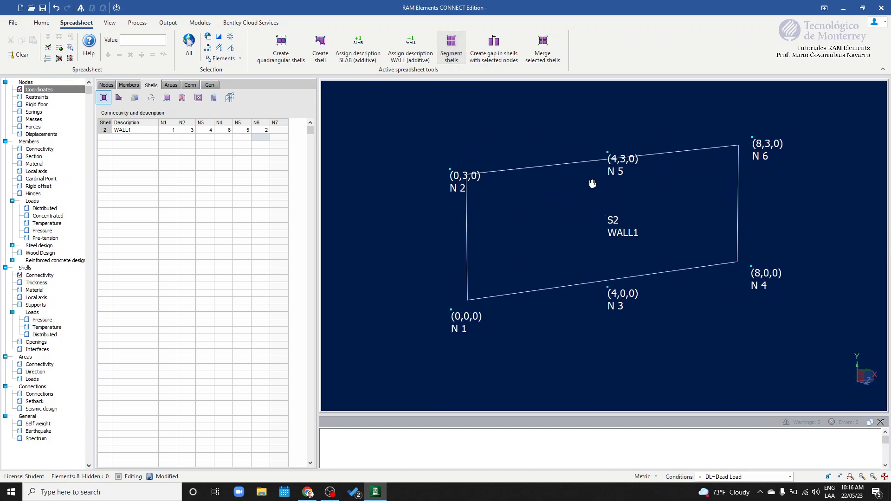
middle_drag(601, 185, 545, 188)
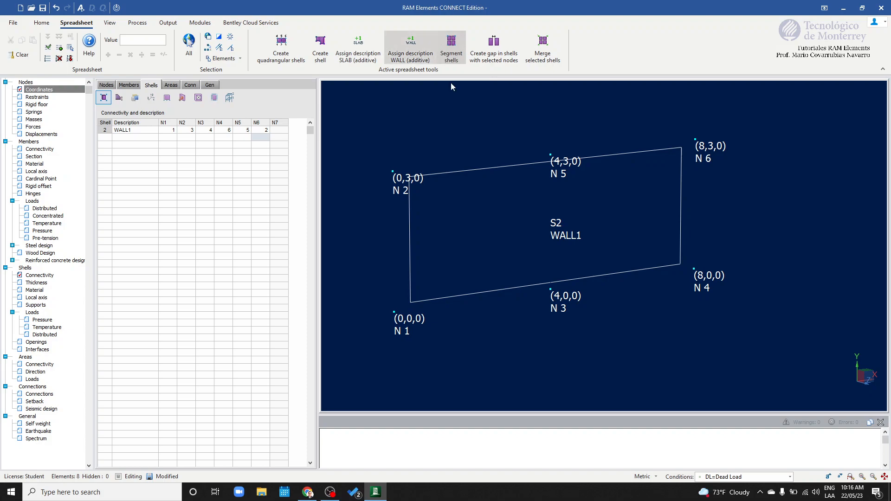
click(451, 51)
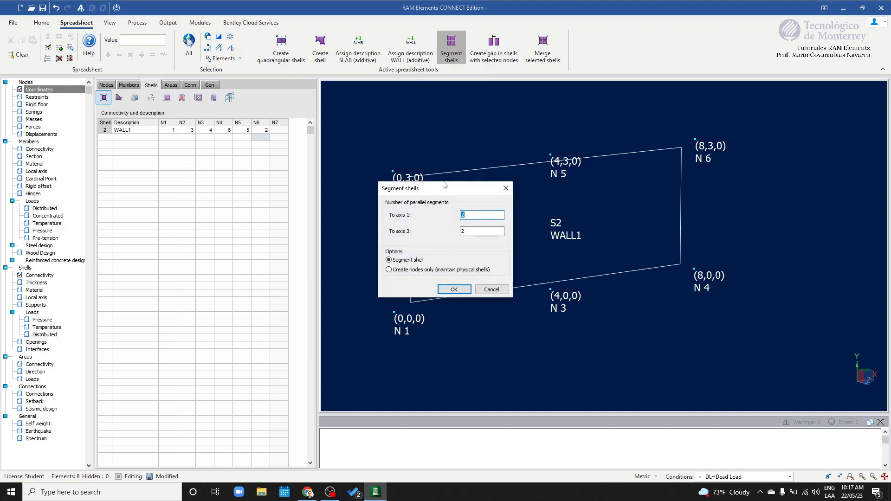
drag(434, 179, 231, 108)
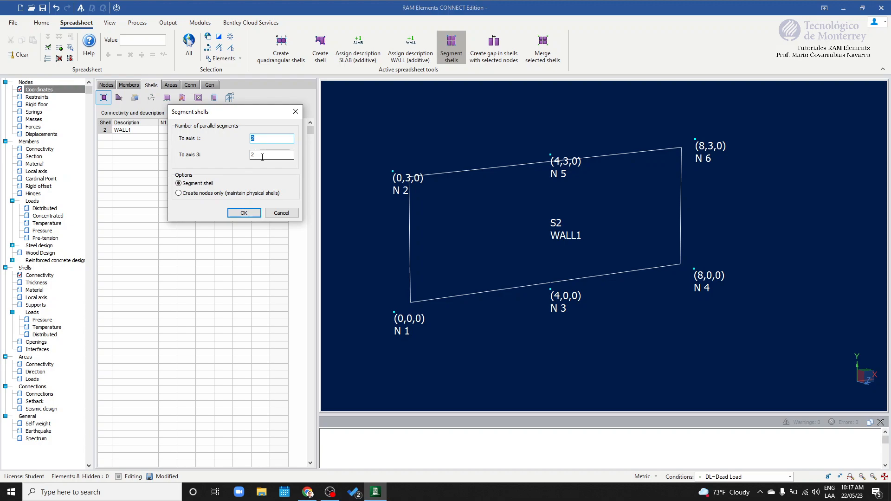
drag(250, 111, 439, 29)
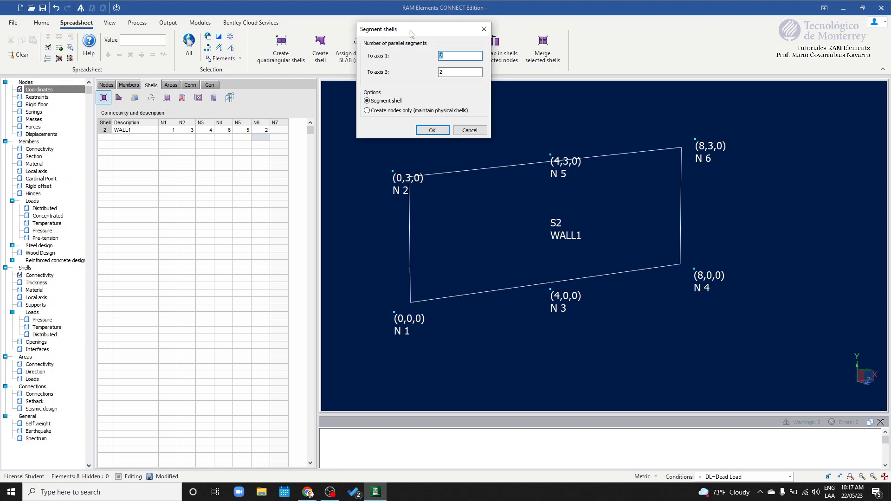
click(470, 131)
- Display the local axes of the shell in the model view
click(109, 22)
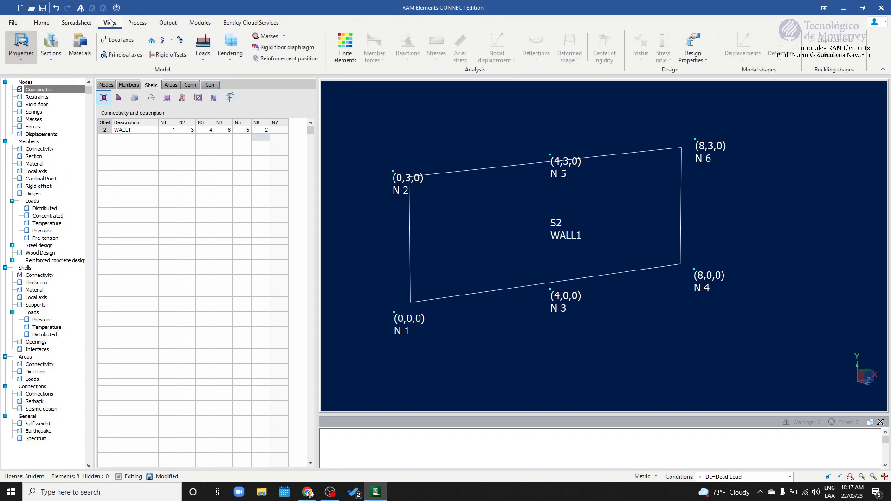
click(118, 39)
middle_drag(600, 233, 579, 235)
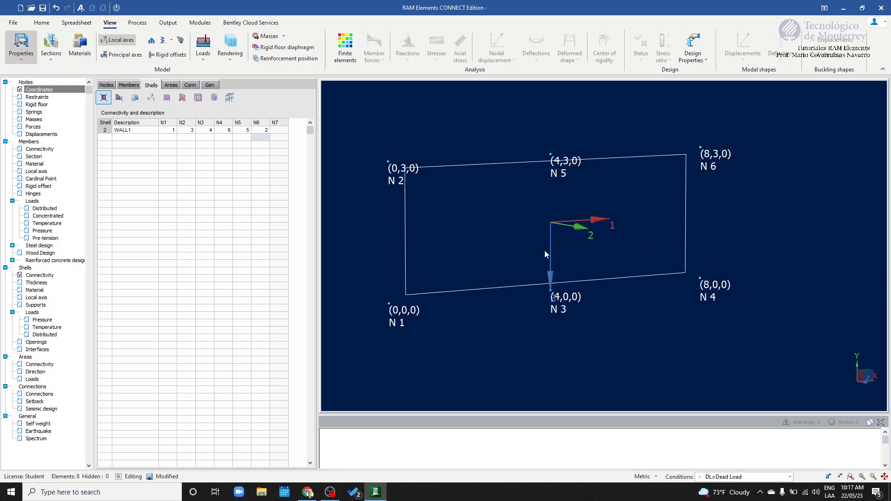
scroll(555, 266, up, 3)
scroll(558, 250, down, 2)
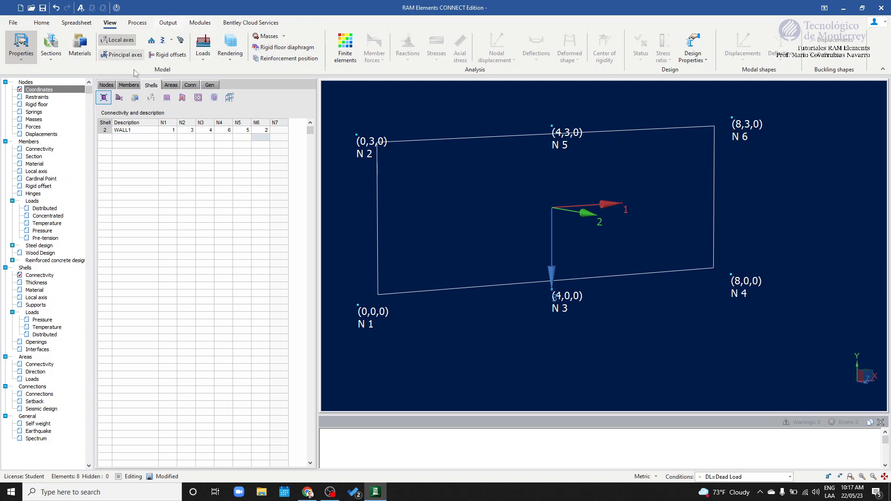
- Try to segment the six-node wall shell with 3 segments parallel to axis 3
click(151, 85)
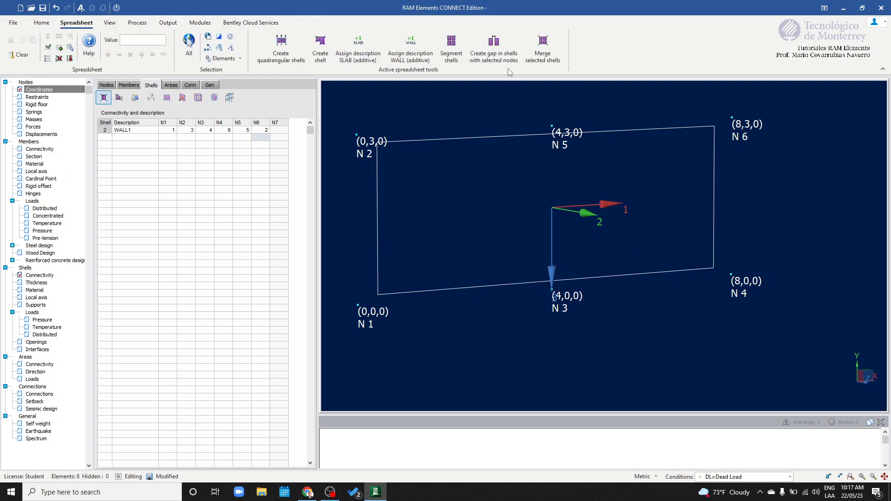
click(460, 49)
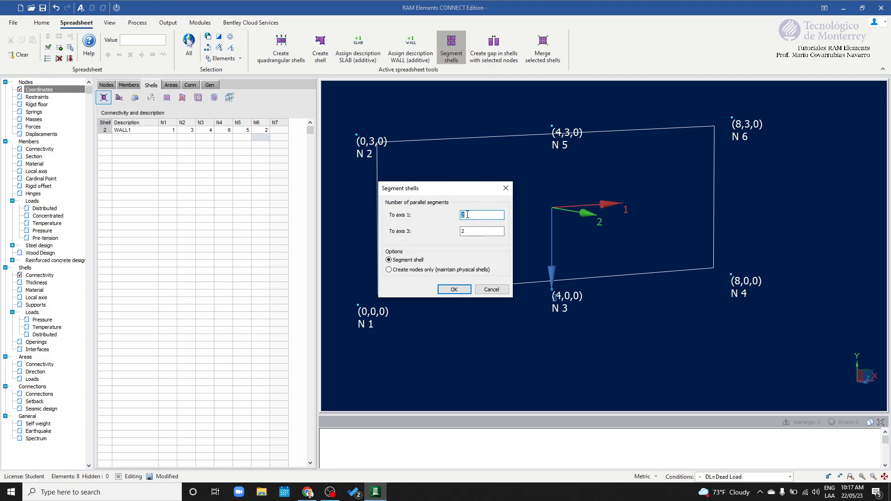
key(Tab)
text(3)
key(Return)
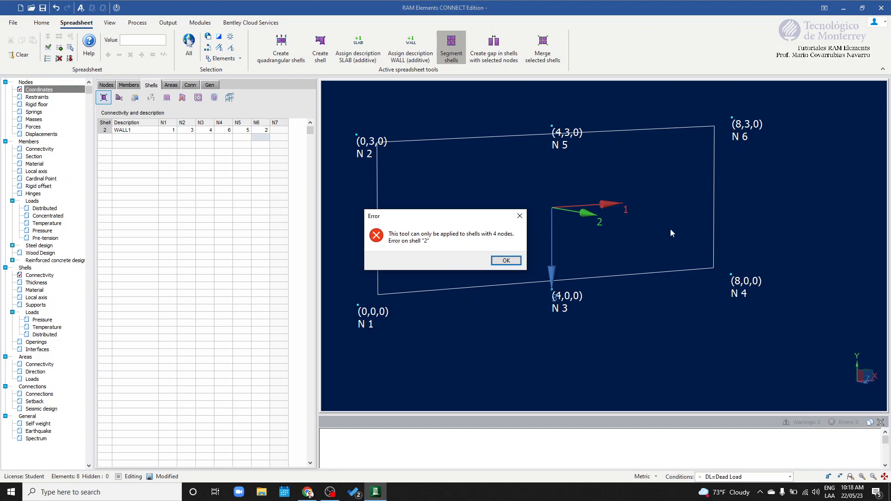
key(Return)
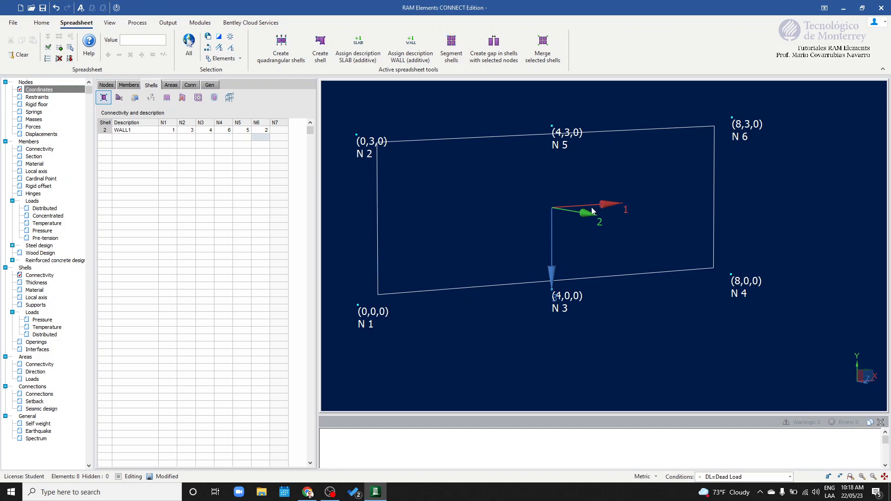
- Undo the wall description and the creation of the six-node shell, returning to the six bare nodes
middle_drag(567, 201, 678, 229)
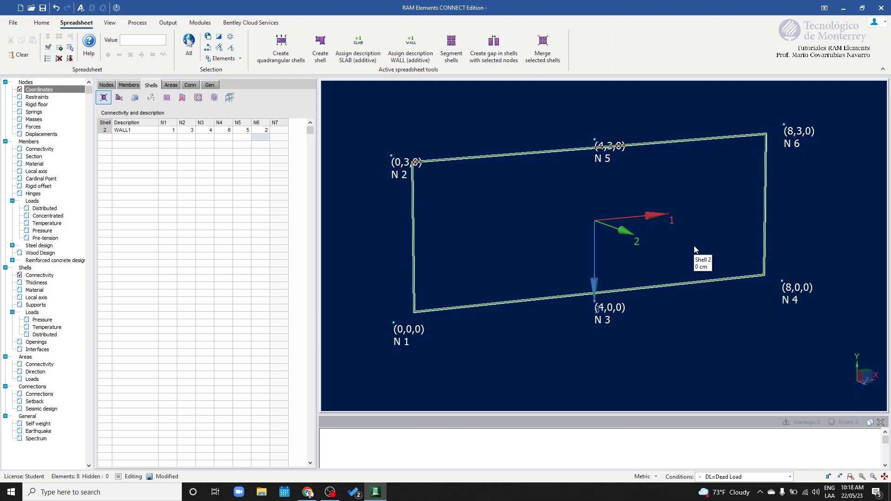
key(ctrl+z)
scroll(677, 238, down, 3)
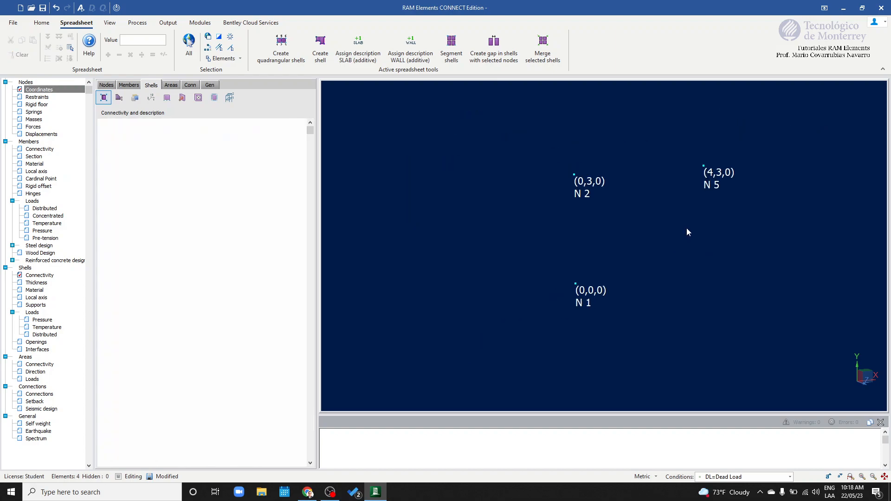
key(ctrl+y)
key(ctrl+z)
key(ctrl+y)
key(ctrl+z)
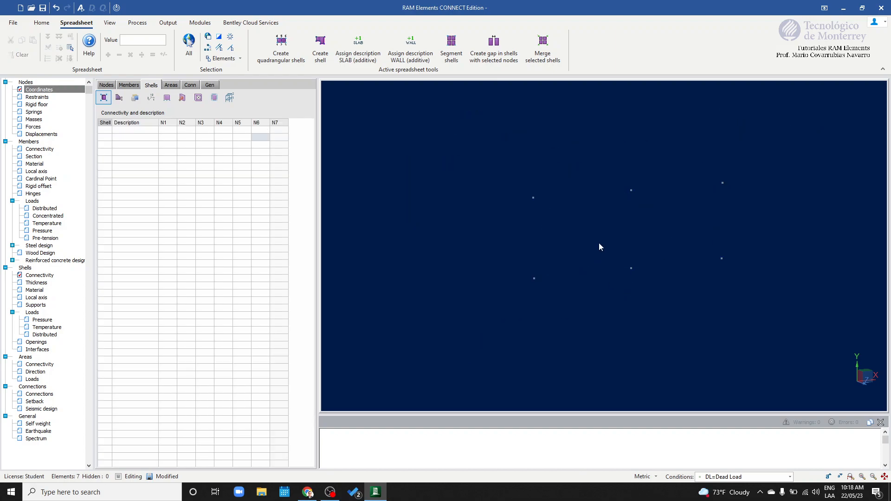
- Reselect all six nodes and generate one quadrangular shell in each of the two bays
click(631, 269)
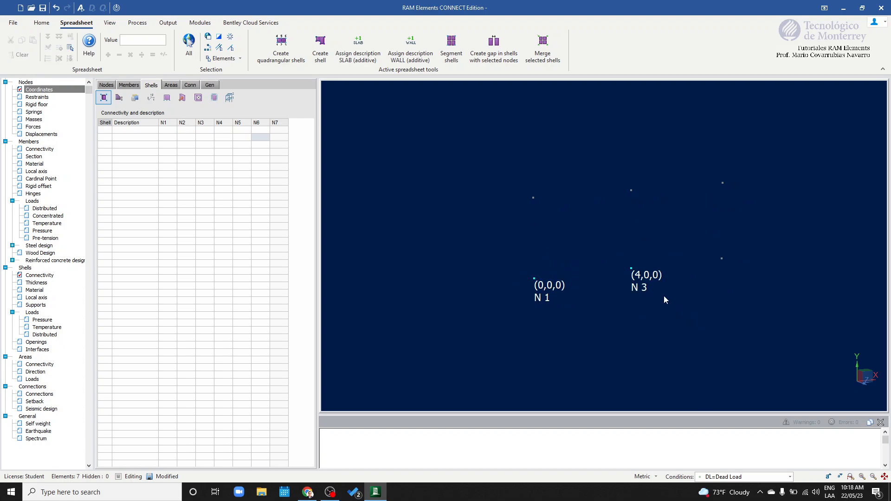
click(721, 258)
drag(444, 119, 553, 233)
drag(594, 153, 685, 231)
drag(700, 148, 759, 215)
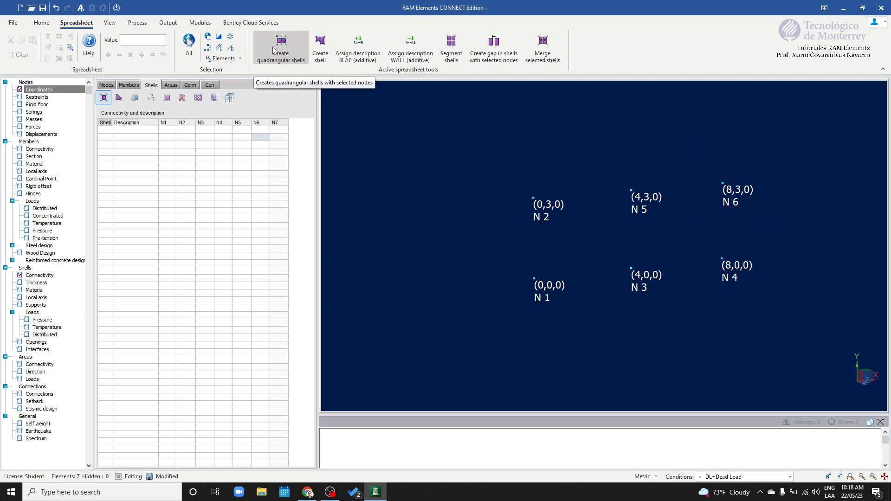
click(277, 47)
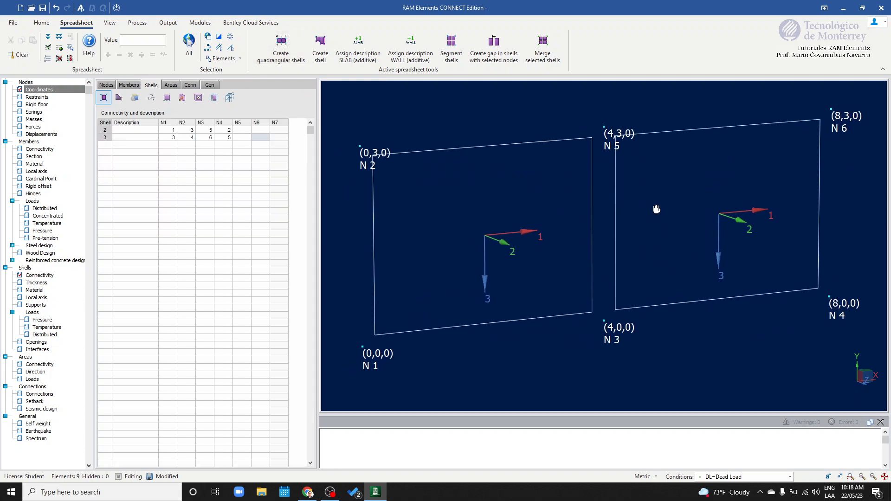
- Segment both quadrangular shells with 2 parallel segments to axis 1 and 3 to axis 3
click(450, 52)
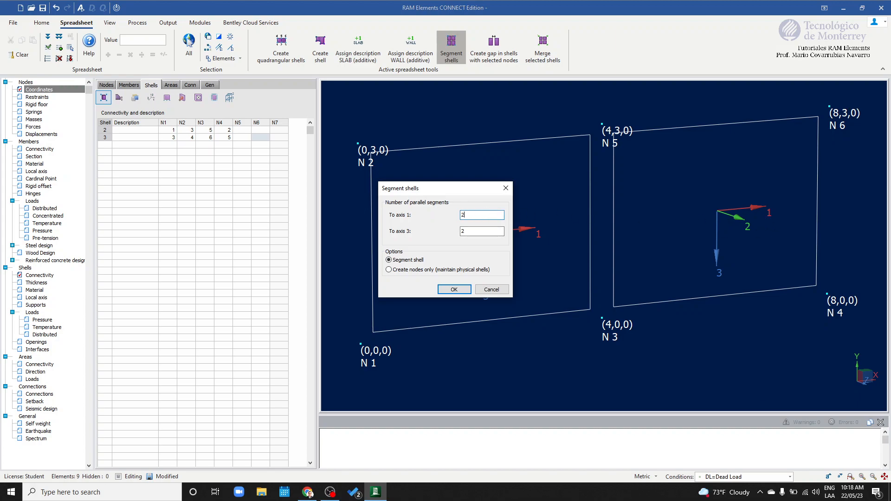
key(Tab)
text(3)
key(Return)
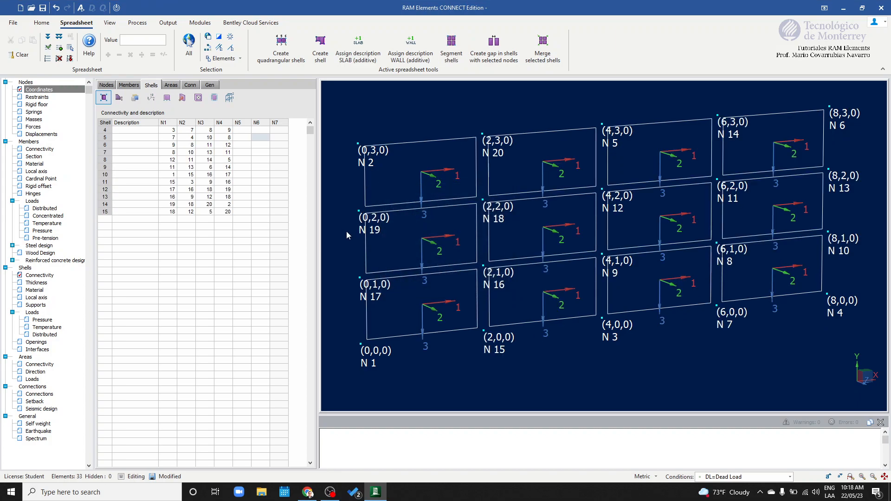
middle_drag(668, 294, 657, 287)
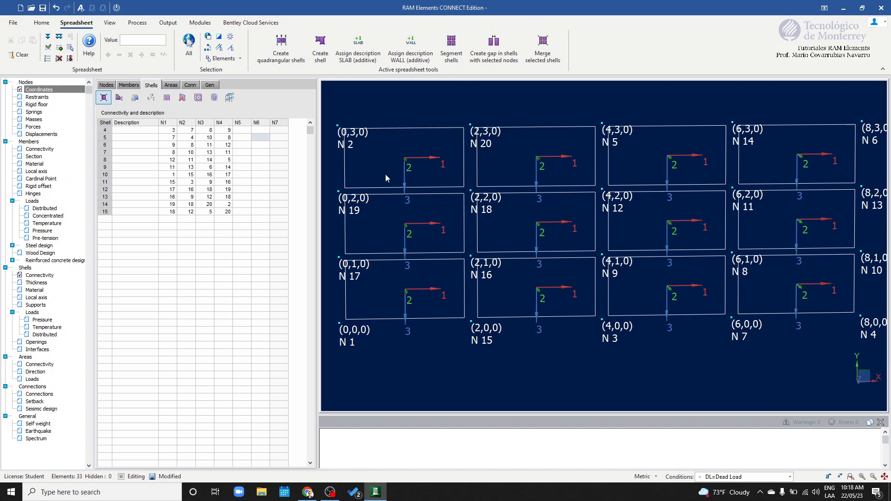
middle_drag(584, 341, 605, 239)
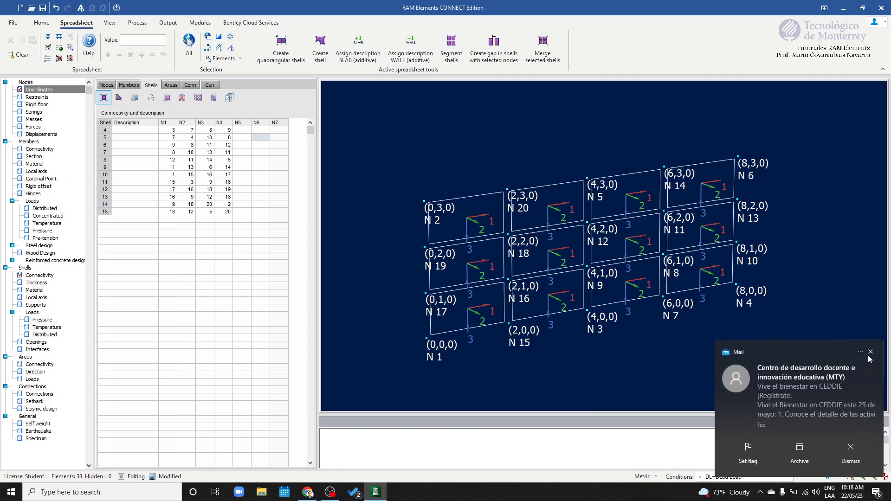
click(870, 352)
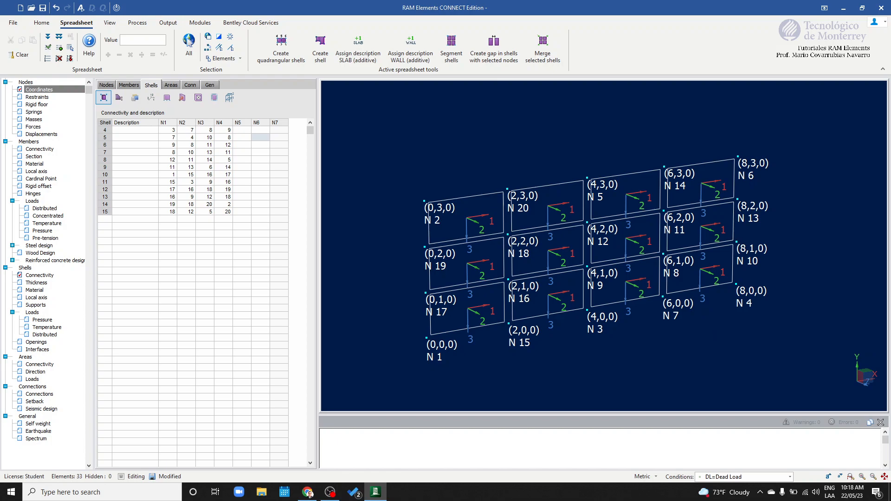
middle_drag(463, 174, 453, 148)
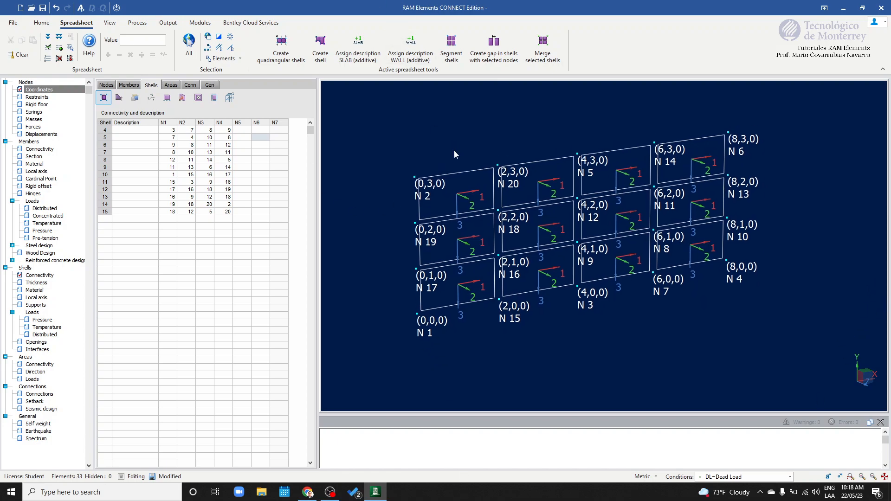
mouse_move(599, 201)
middle_down()
mouse_move(583, 197)
mouse_move(600, 198)
mouse_move(589, 202)
middle_up()
- Undo the shell segmentation and the creation of the two quadrangular shells, returning to the six bare nodes
key(ctrl+z)
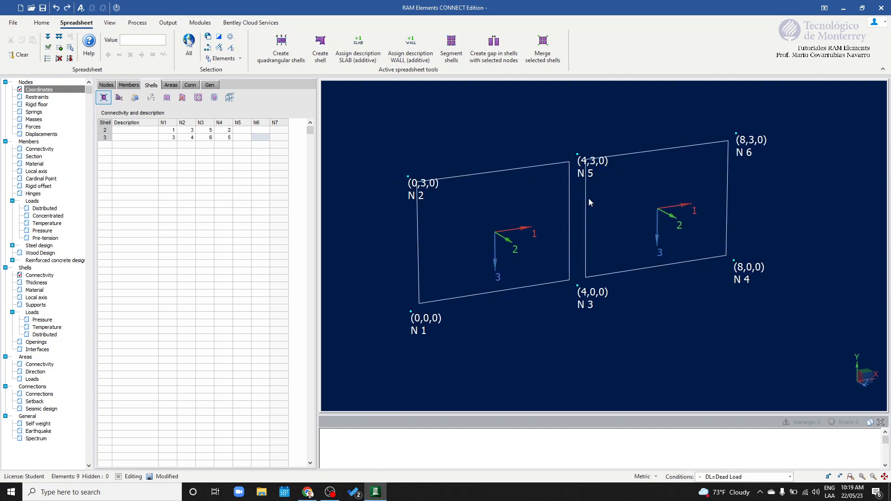
key(ctrl+z)
scroll(577, 234, down, 3)
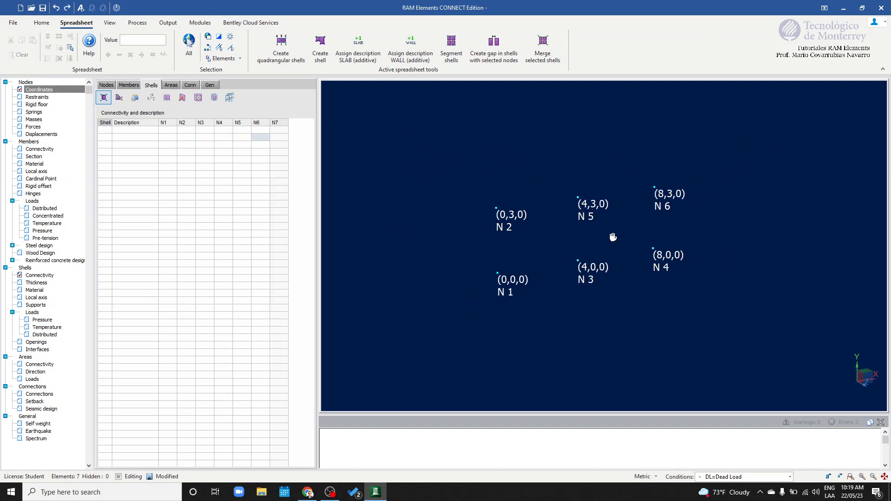
click(175, 89)
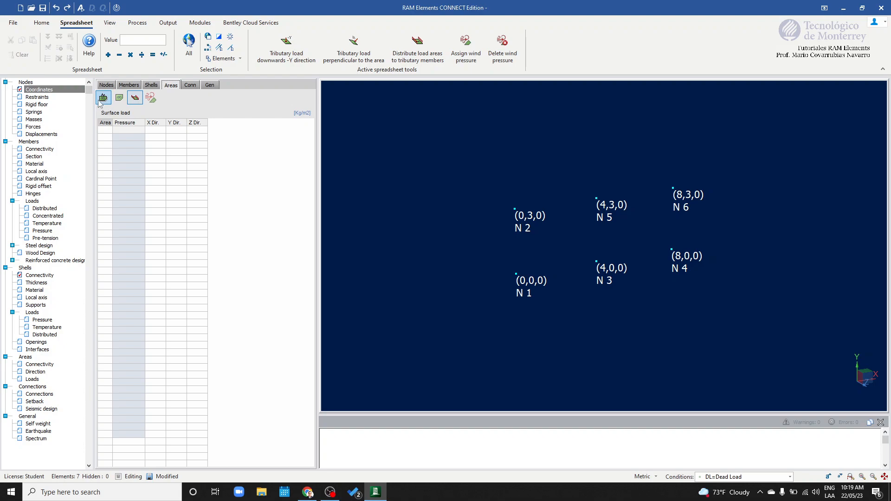
middle_drag(632, 207, 583, 204)
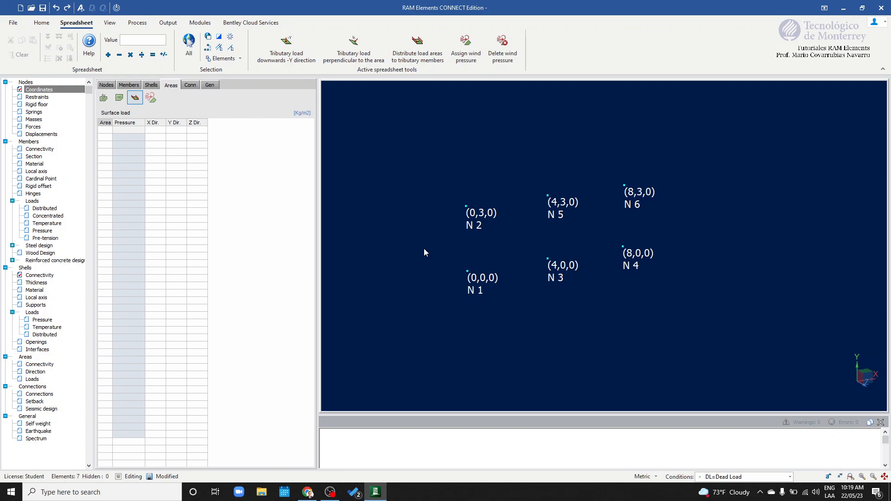
middle_drag(635, 318, 721, 291)
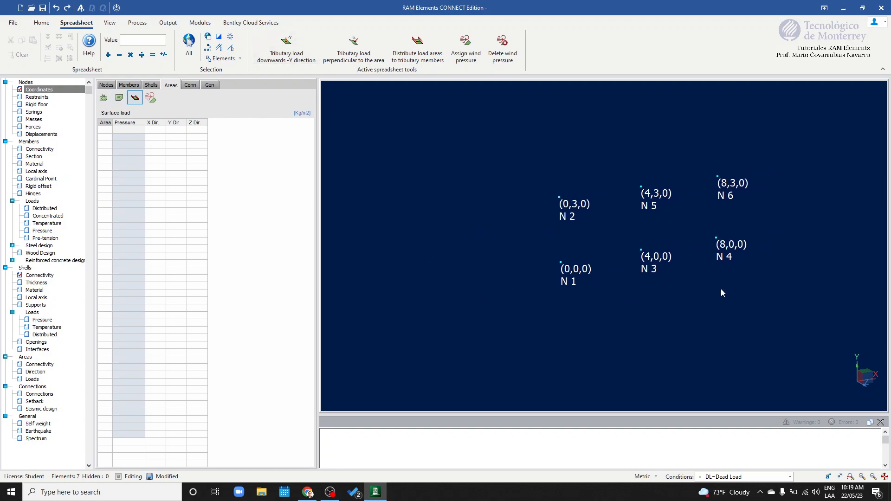
shift+middle_drag(690, 256, 704, 288)
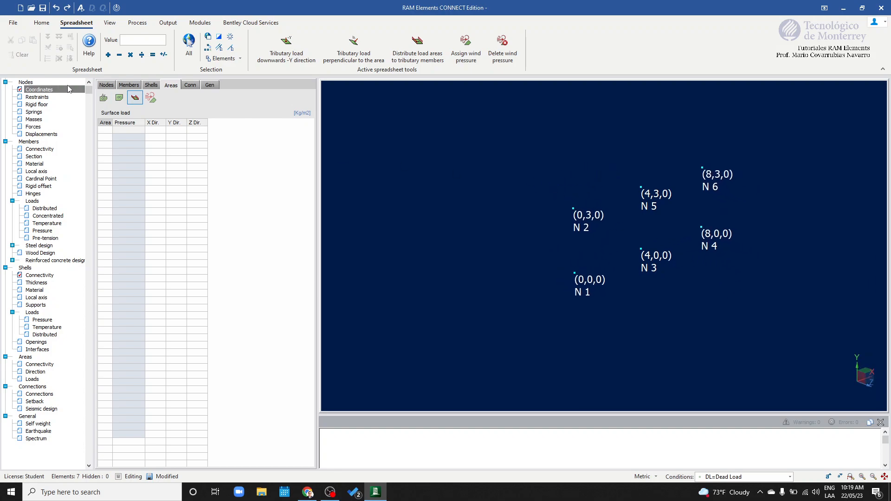
- Select nodes N1, N2, N5, N6 and N4 in order and connect them with members to form the outer frame
click(128, 85)
middle_drag(645, 188, 510, 193)
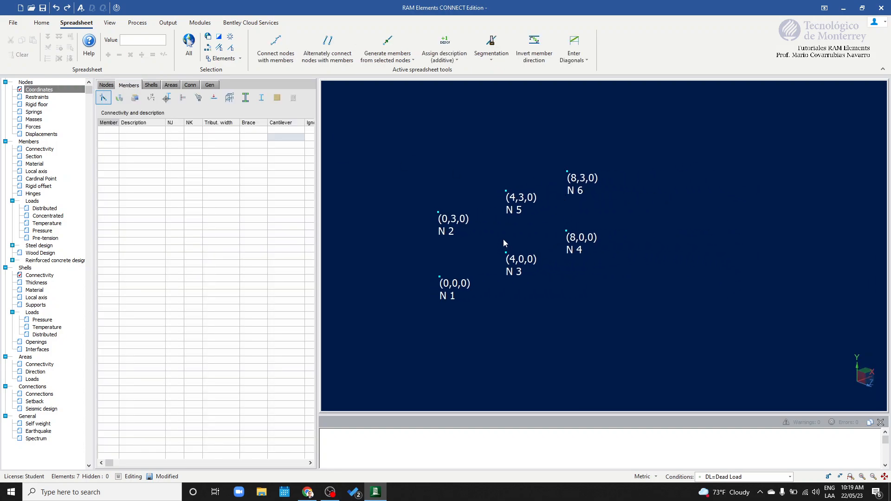
scroll(502, 243, up, 3)
shift+middle_drag(532, 226, 575, 224)
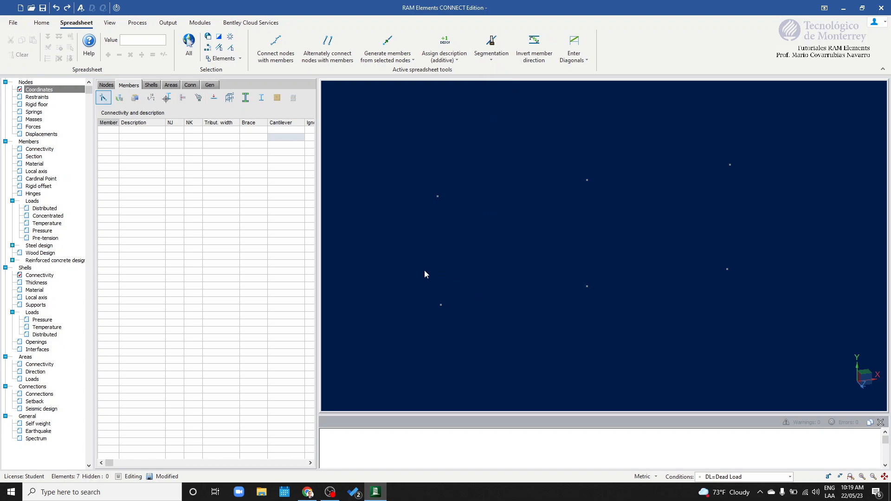
drag(425, 270, 512, 374)
drag(418, 155, 476, 233)
drag(563, 174, 604, 216)
drag(706, 148, 767, 329)
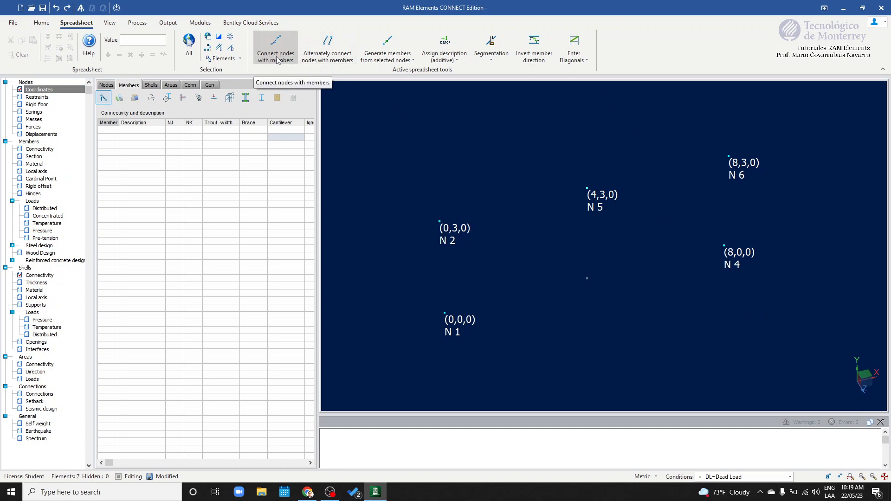
right_click(507, 139)
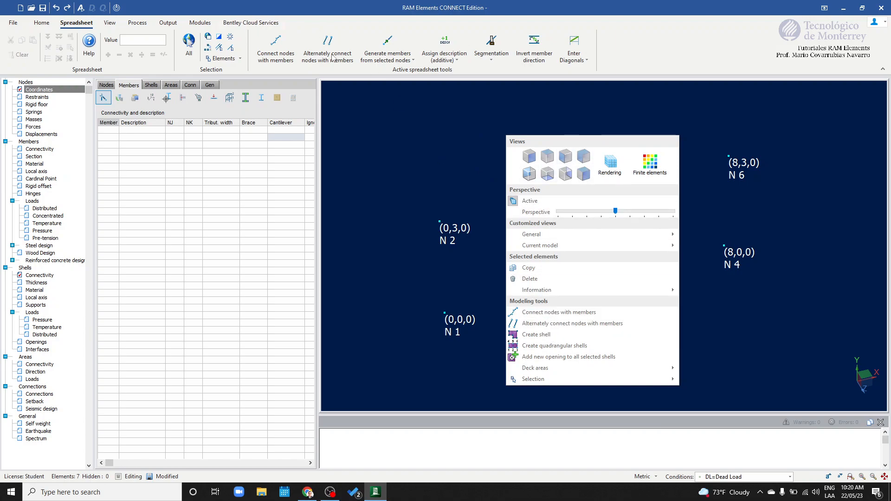
click(560, 318)
- Connect the two central nodes, N3 and N5, with a member to form the middle column
drag(580, 156, 621, 290)
right_click(624, 280)
click(656, 221)
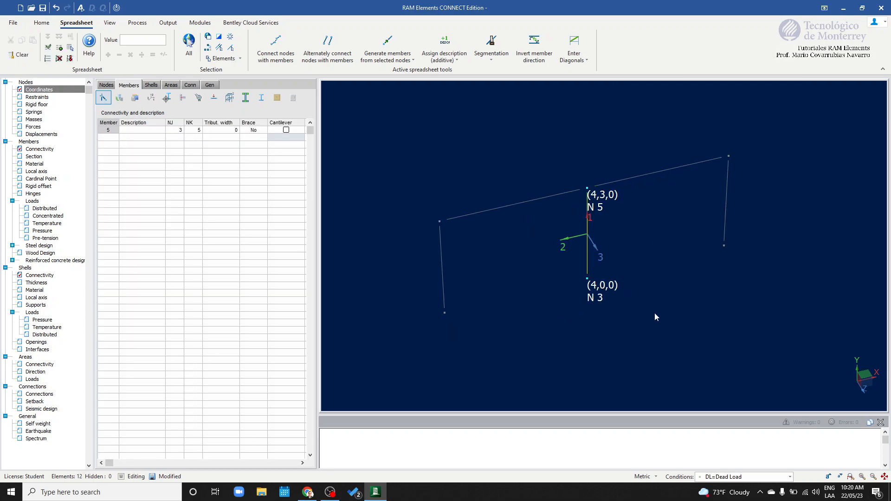
- Select the two top beams and divide each into 2 separate members with new midpoint nodes
middle_drag(651, 301, 654, 278)
click(648, 251)
drag(545, 204, 504, 141)
drag(676, 221, 654, 163)
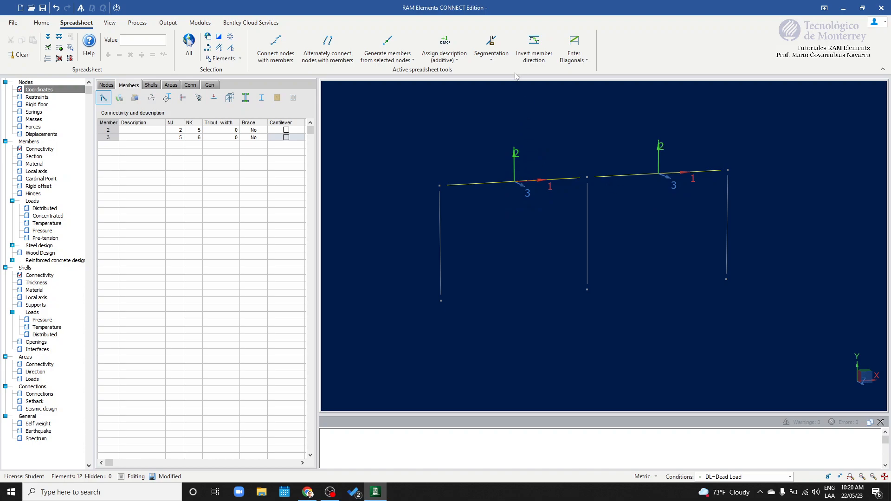
click(492, 62)
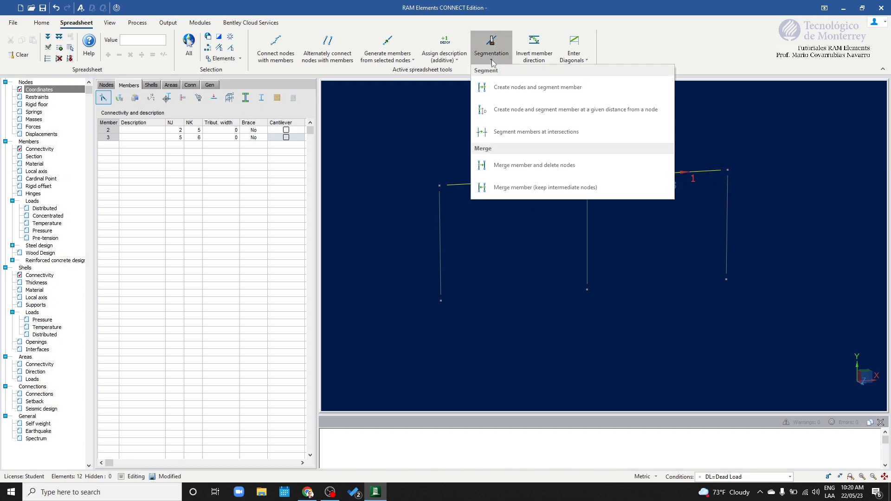
click(533, 96)
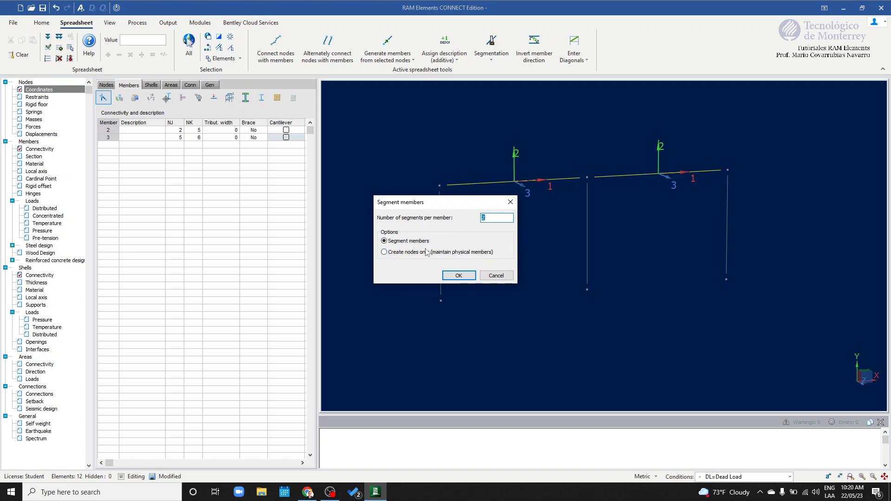
click(458, 276)
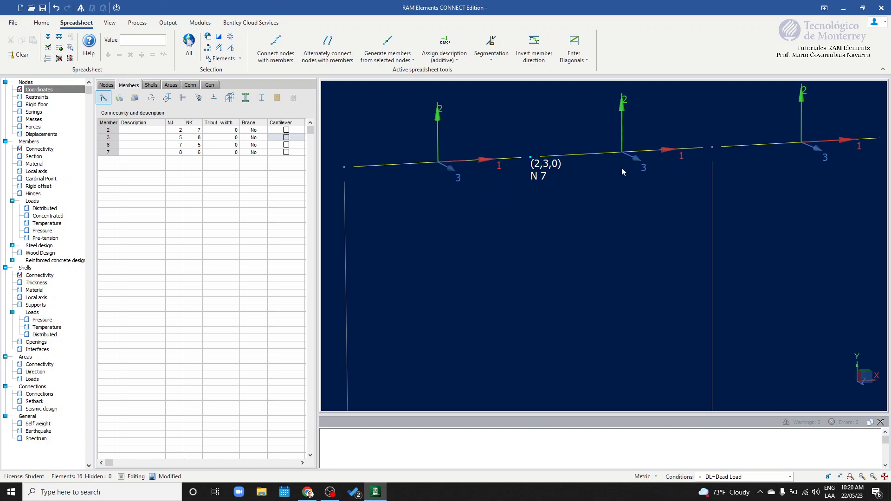
scroll(459, 160, down, 2)
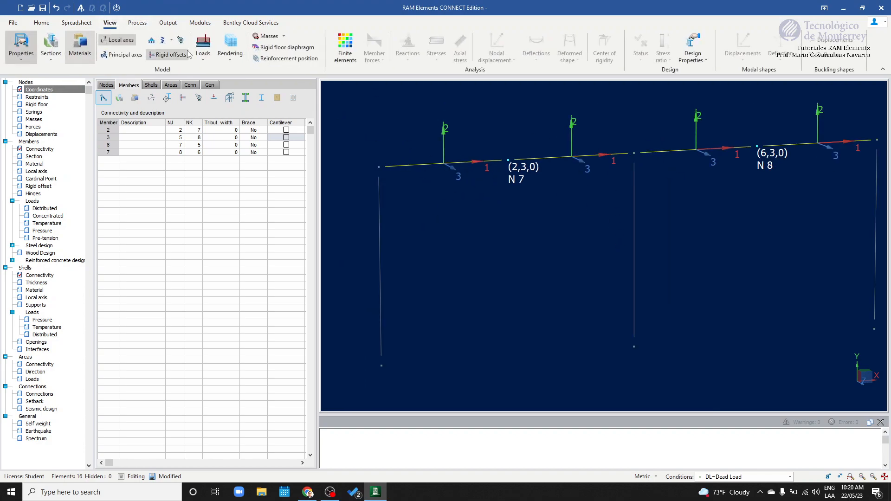
- Hide the members' local axes and display the member numbers in the model view
click(122, 41)
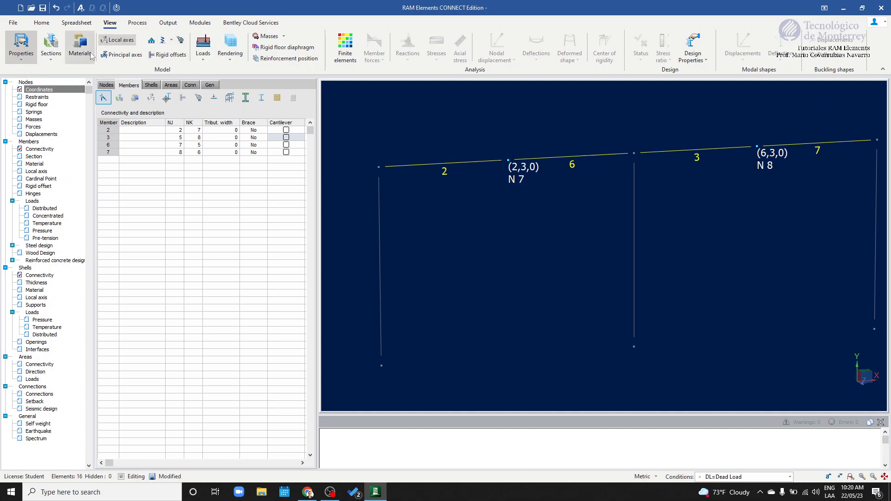
scroll(478, 186, down, 3)
scroll(484, 188, up, 3)
scroll(665, 165, down, 3)
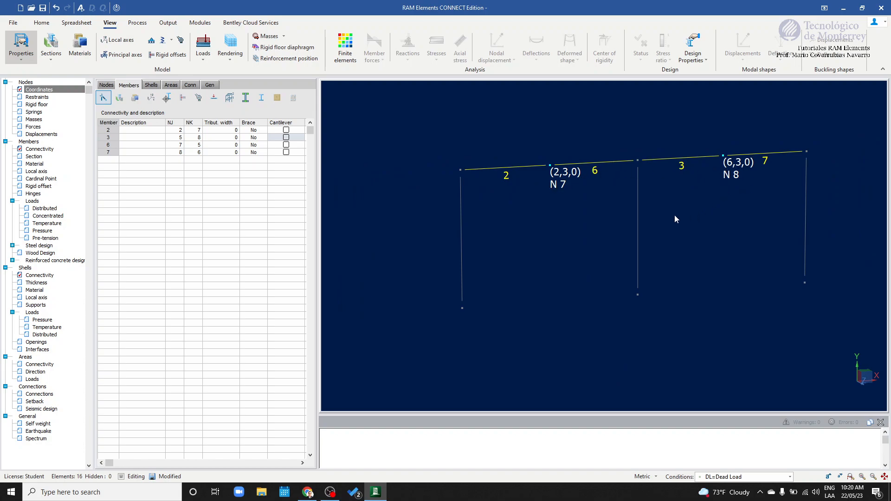
- Undo the beam segmentation and create only midpoint nodes on both top beams using 2 segments, maintaining the physical members
key(ctrl+z)
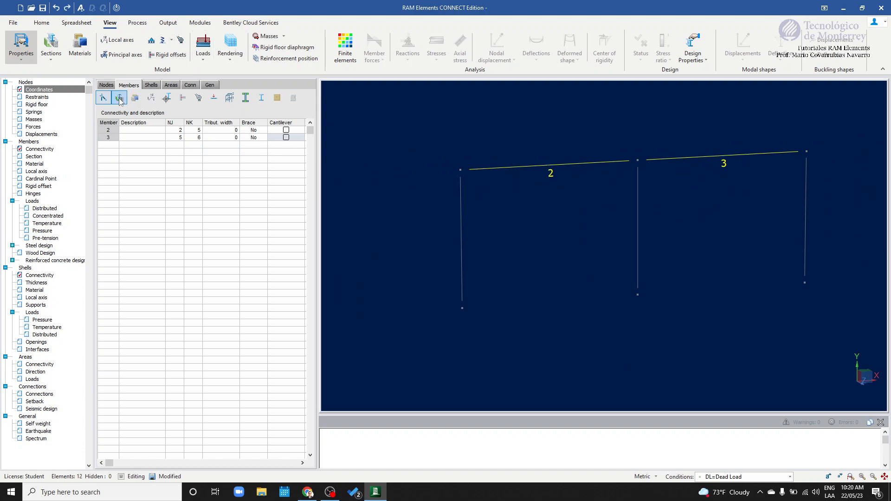
click(103, 98)
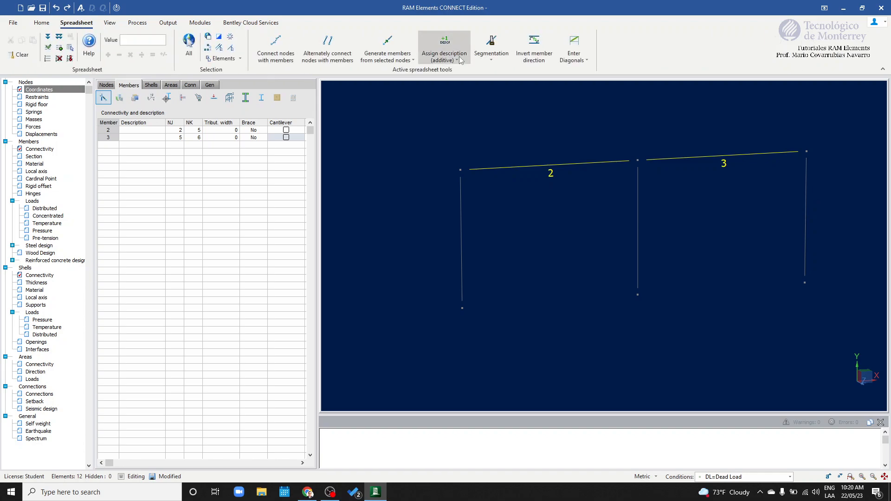
click(483, 52)
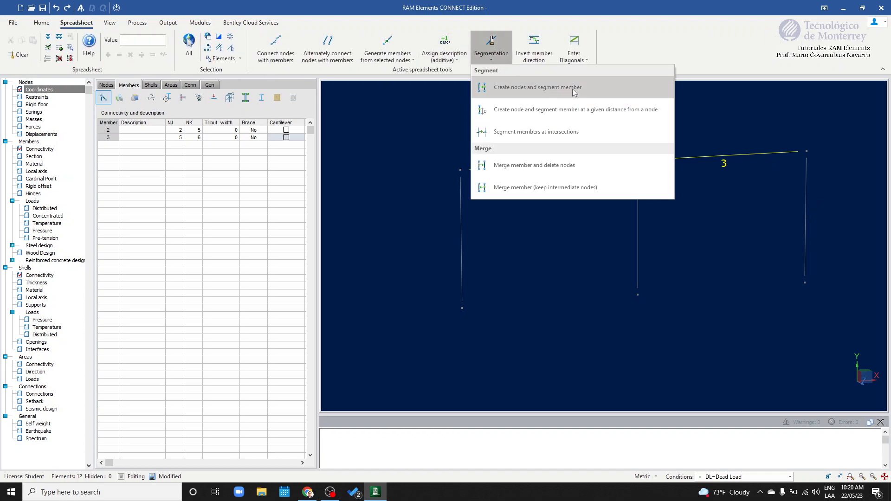
click(535, 90)
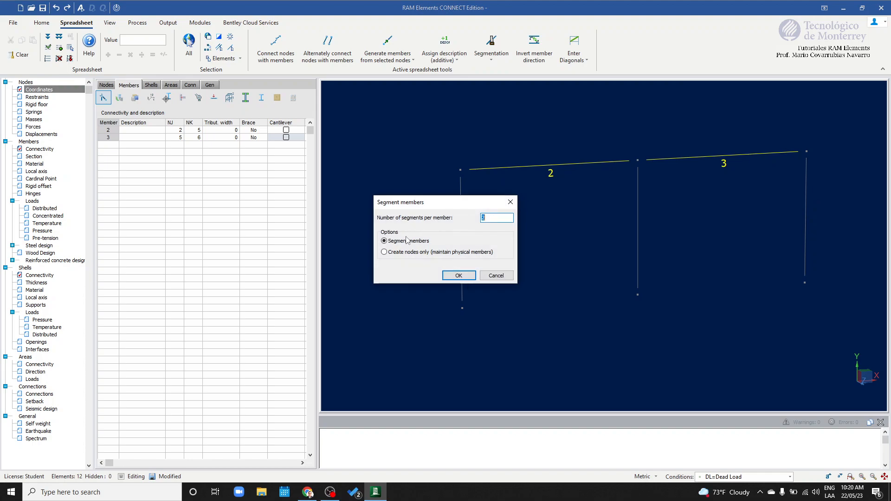
click(458, 275)
scroll(554, 174, up, 3)
scroll(563, 174, down, 2)
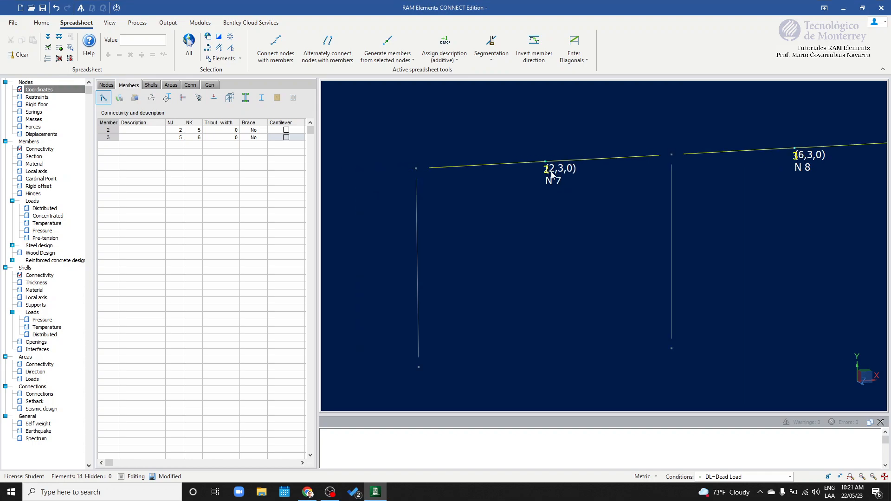
scroll(567, 193, down, 1)
middle_drag(543, 184, 553, 211)
- Try to copy the two top beams together with their midpoint nodes using a DeltaY of -3 m
right_click(552, 217)
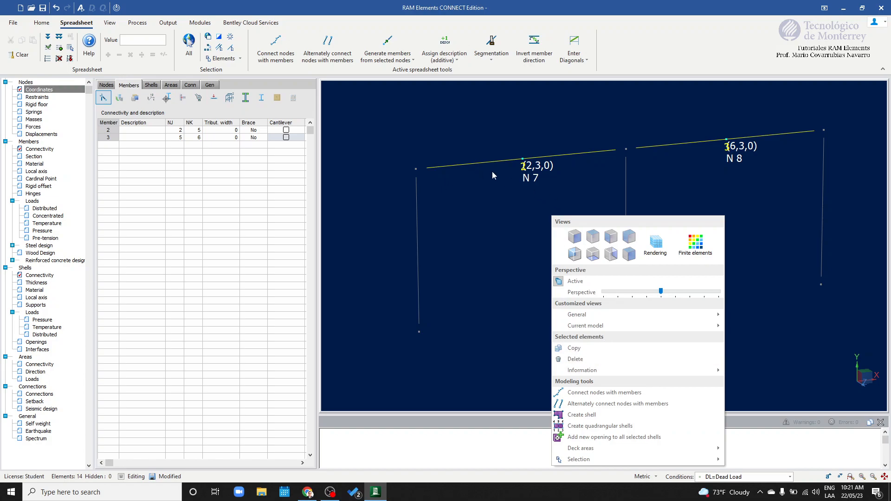
click(603, 347)
click(413, 191)
click(413, 191)
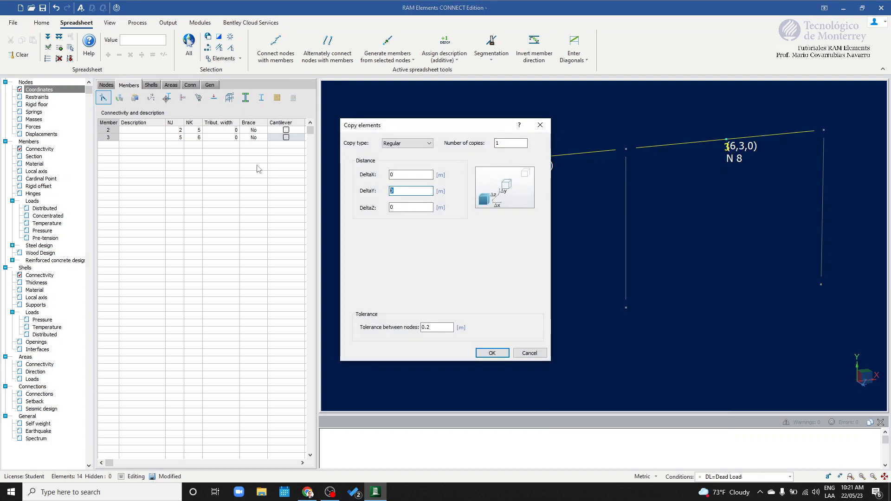
text(-3)
key(Return)
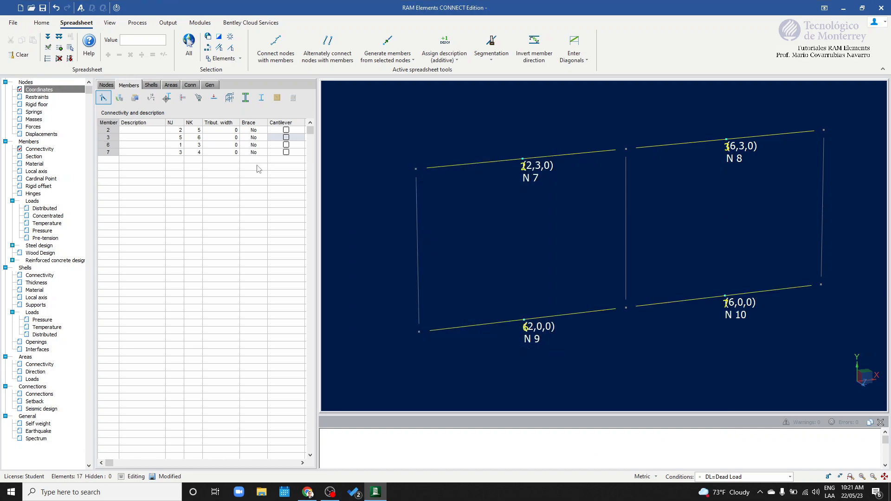
key(ctrl+z)
- Copy only the two top beam midpoint nodes, N7 and N8, with a DeltaY of -3 m
drag(503, 140, 570, 219)
drag(705, 116, 767, 194)
right_click(761, 196)
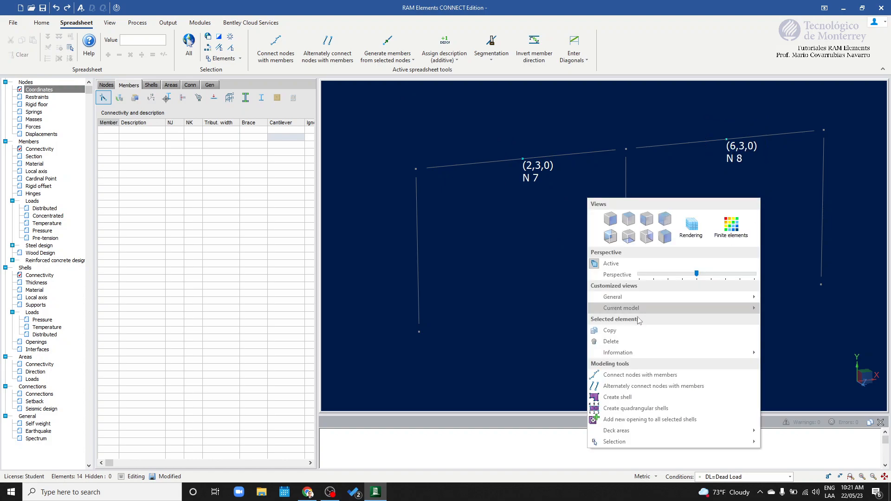
click(629, 330)
double_click(408, 191)
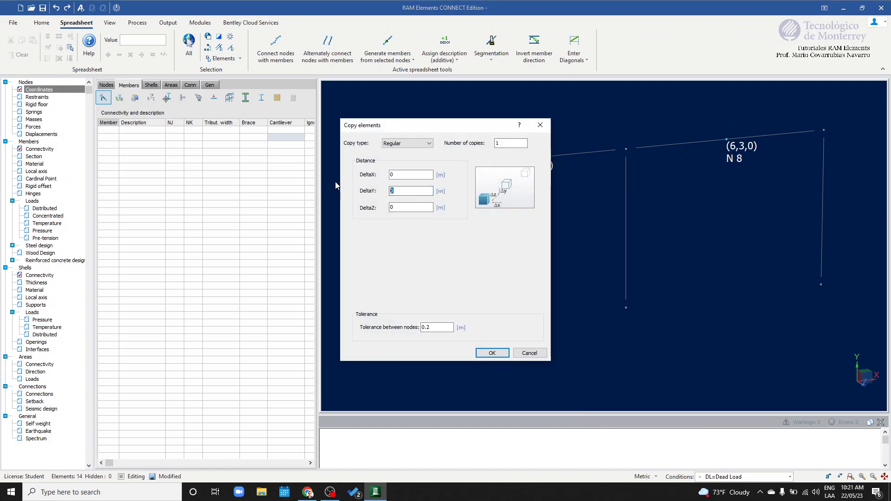
text(-3)
key(Return)
- Connect the two top beam midpoint nodes N7 and N8 to base nodes N9 and N10 with vertical members
drag(498, 113, 548, 338)
ctrl+drag(710, 116, 754, 335)
right_click(778, 165)
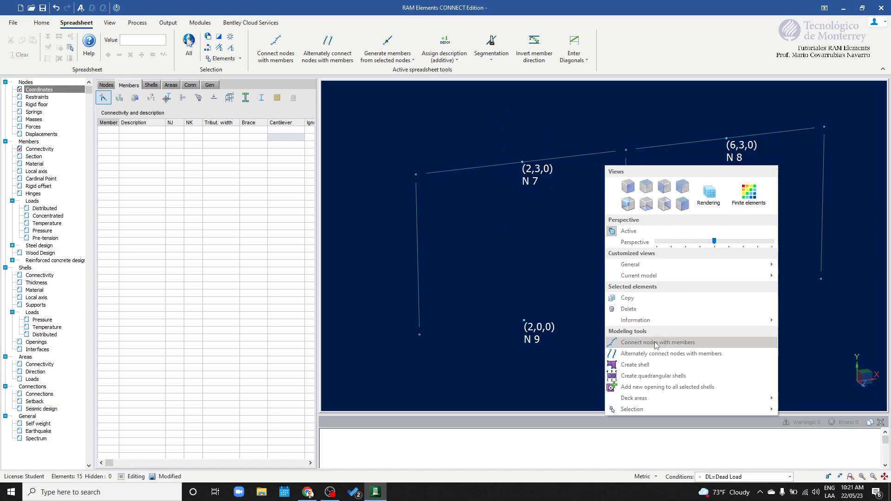
click(645, 353)
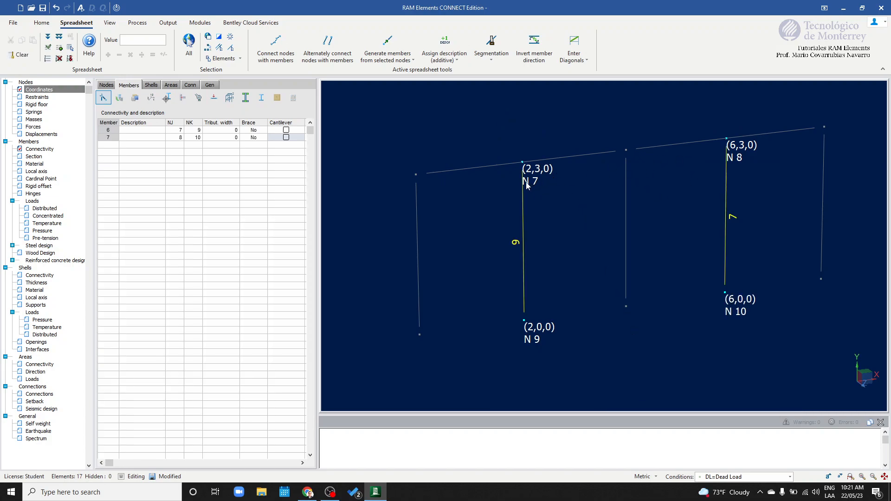
click(556, 180)
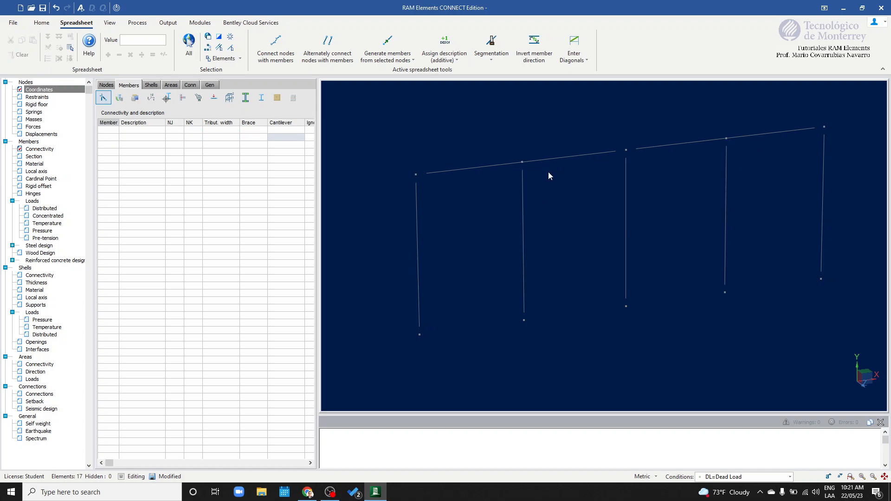
- Segment the two top beams at their intersections with the new intermediate columns, members 6 and 7
drag(576, 203, 474, 136)
drag(738, 176, 699, 122)
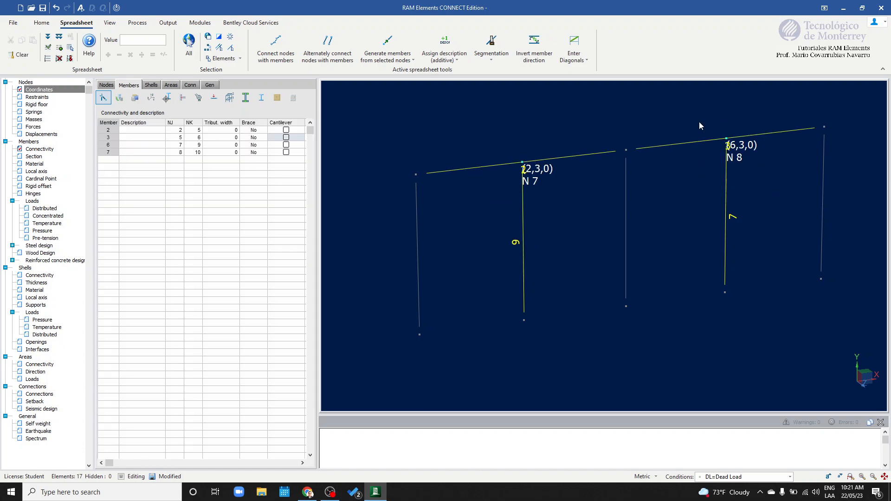
click(488, 58)
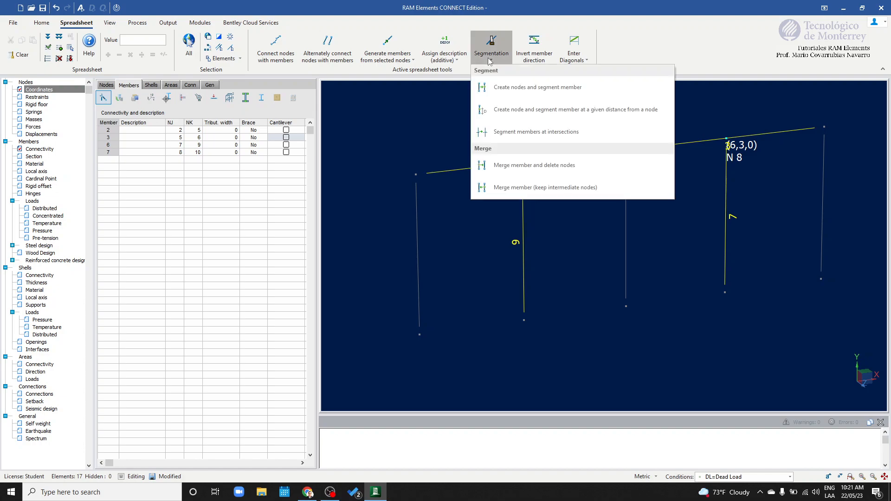
click(501, 139)
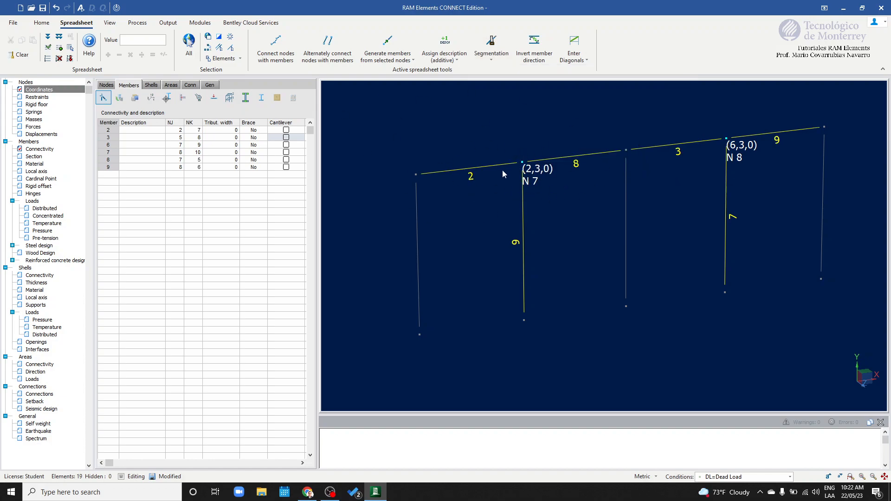
click(482, 263)
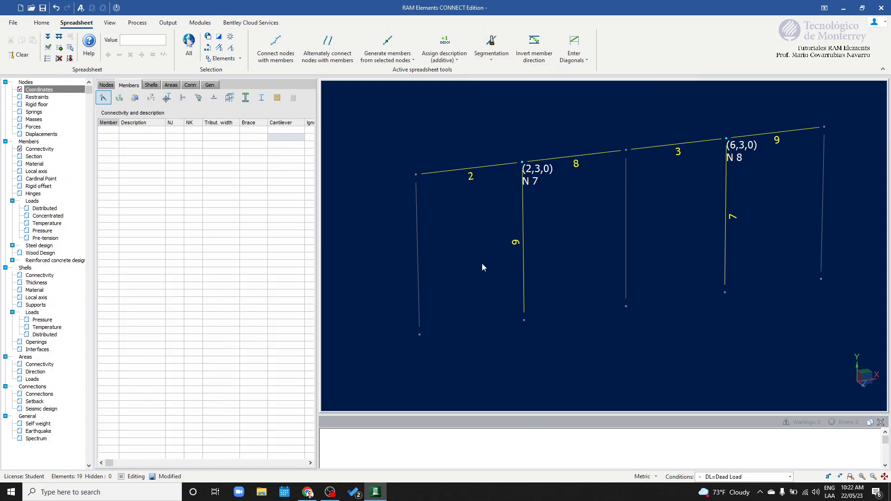
drag(396, 161, 467, 242)
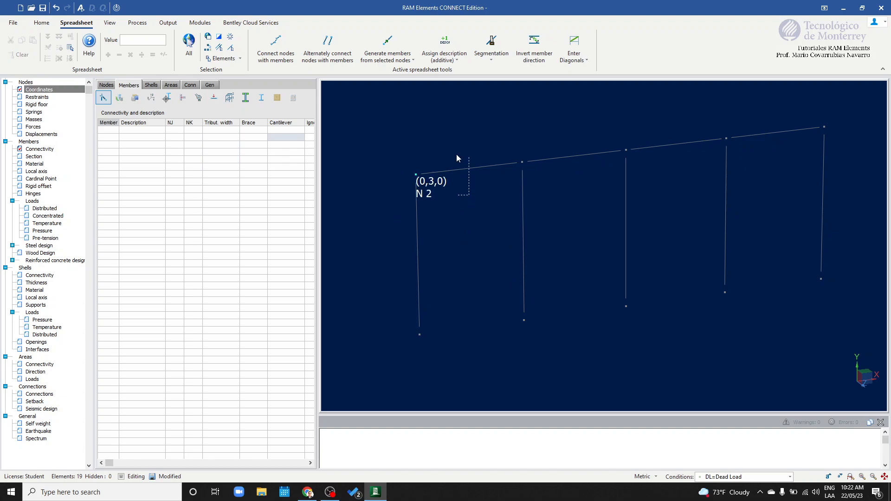
drag(457, 155, 455, 148)
click(493, 52)
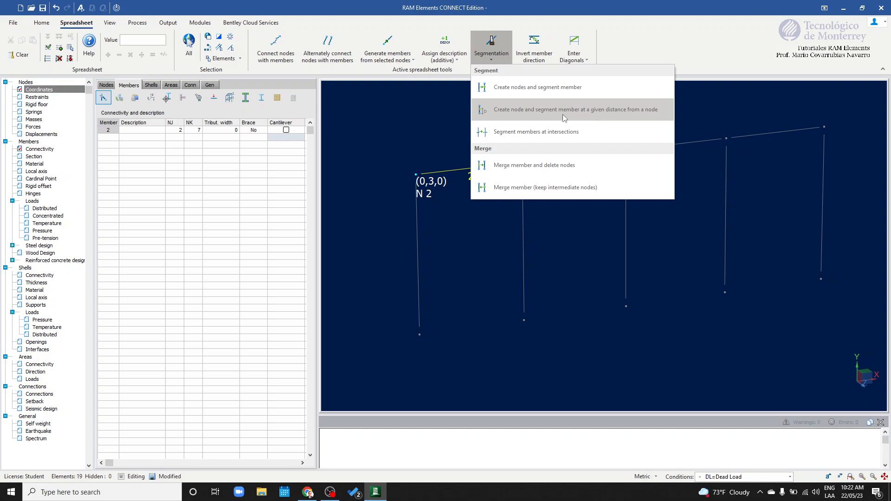
click(456, 239)
- Segment top beam member 2 at a distance of 0.5 m from node N2, creating a node there
scroll(438, 177, up, 3)
drag(475, 200, 452, 112)
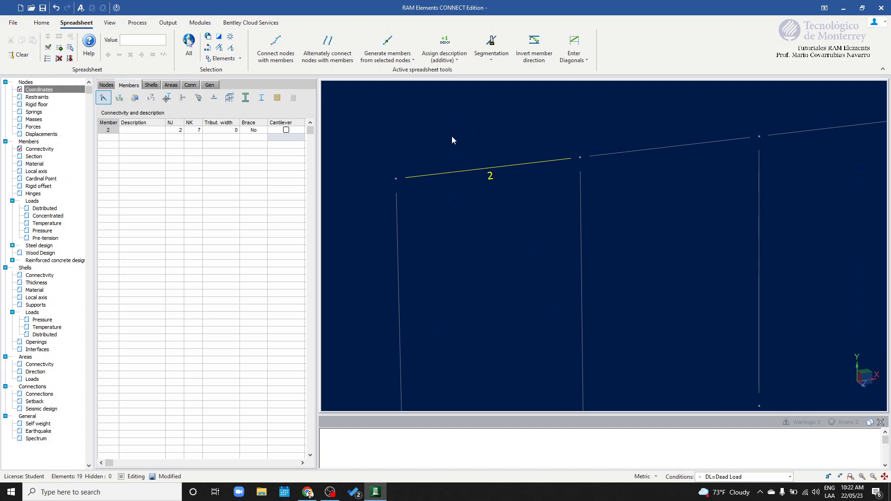
drag(414, 201, 413, 201)
click(493, 54)
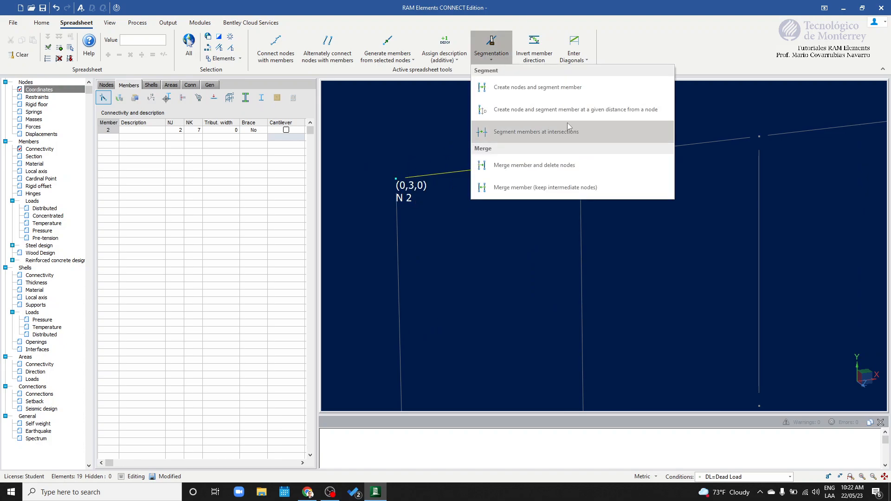
click(581, 103)
drag(446, 201, 620, 99)
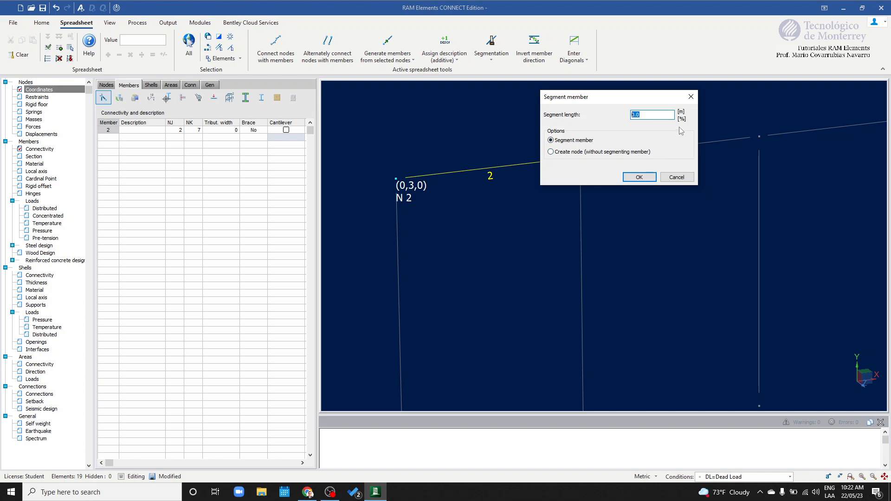
text(.5)
click(639, 178)
scroll(446, 163, up, 2)
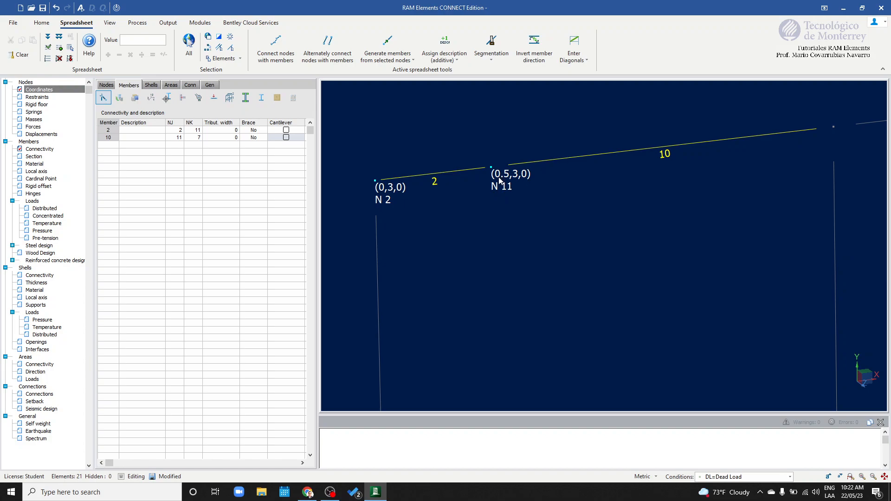
scroll(498, 181, down, 2)
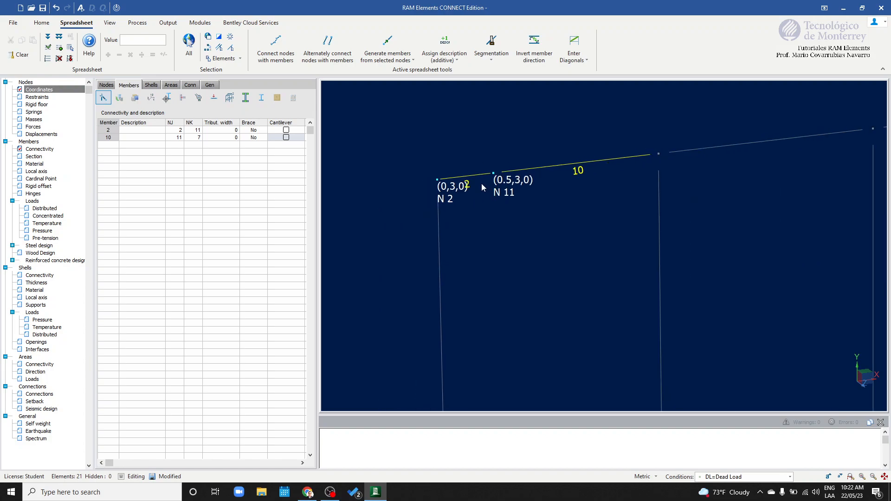
scroll(609, 186, down, 3)
middle_drag(610, 179, 540, 148)
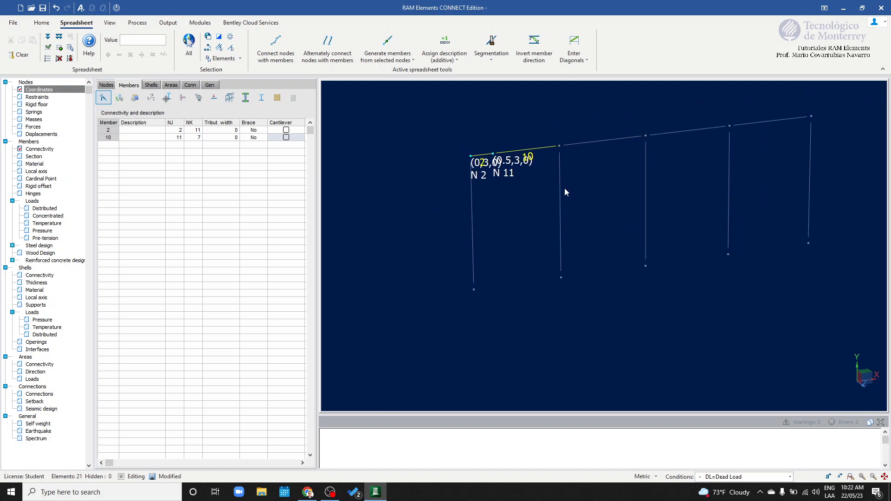
click(596, 202)
- Examine the frame from several angles, checking the segmented top beams, intermediate columns and the added node near the first column
middle_drag(605, 193, 521, 208)
right_drag(693, 235, 696, 236)
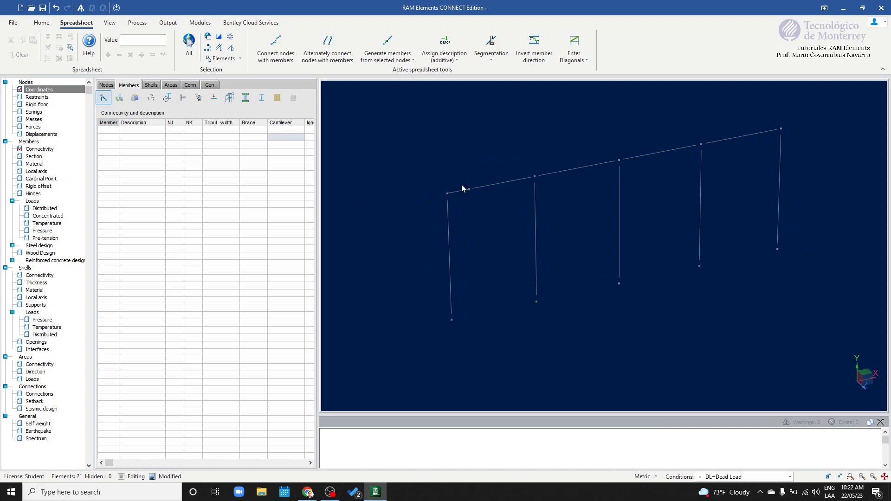
right_drag(466, 230, 495, 246)
scroll(526, 242, up, 3)
middle_drag(491, 224, 493, 244)
scroll(466, 262, down, 3)
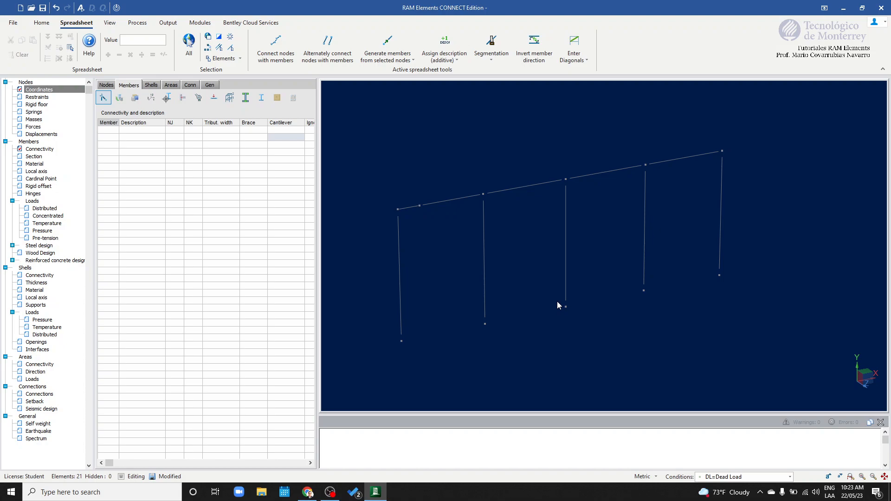
middle_drag(497, 249, 523, 253)
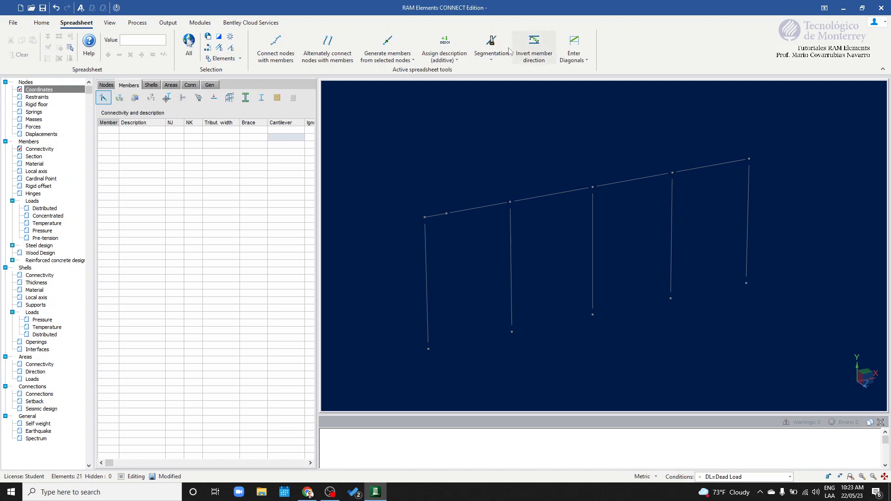
middle_drag(613, 243, 646, 233)
scroll(601, 241, up, 2)
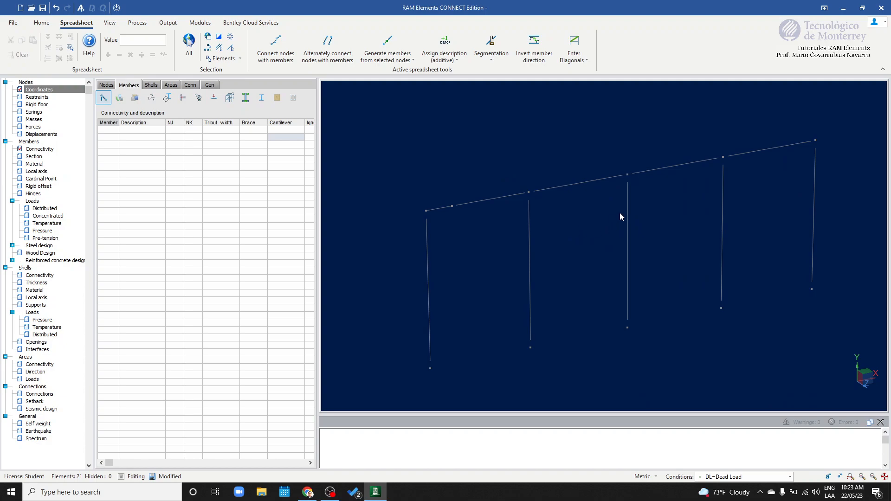
mouse_move(759, 261)
middle_down()
mouse_move(749, 260)
mouse_move(762, 261)
middle_up()
middle_drag(619, 266, 621, 248)
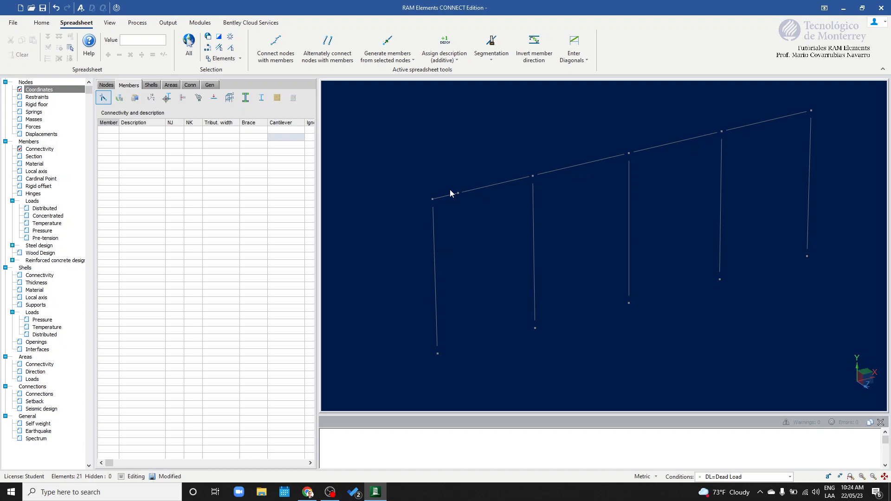
middle_drag(495, 221, 570, 257)
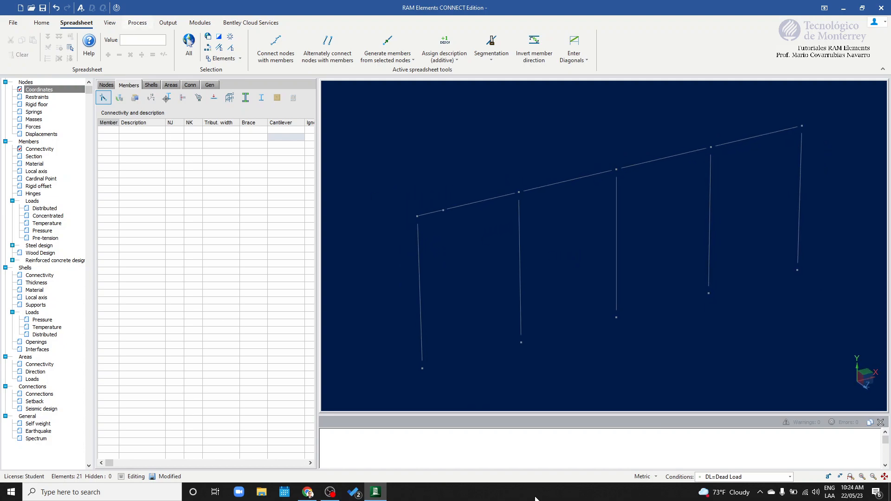